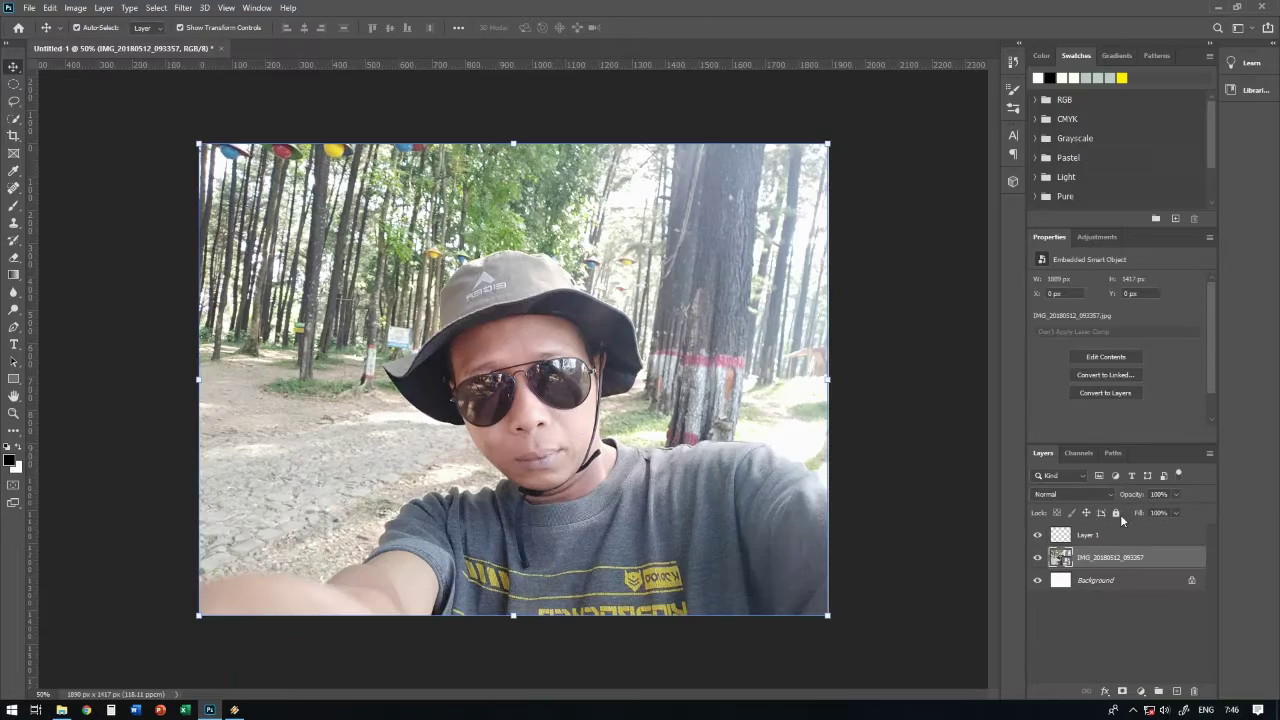
# Switch from File Explorer to the Photoshop document holding the faded selfie photo
pyautogui.click(1087, 535)
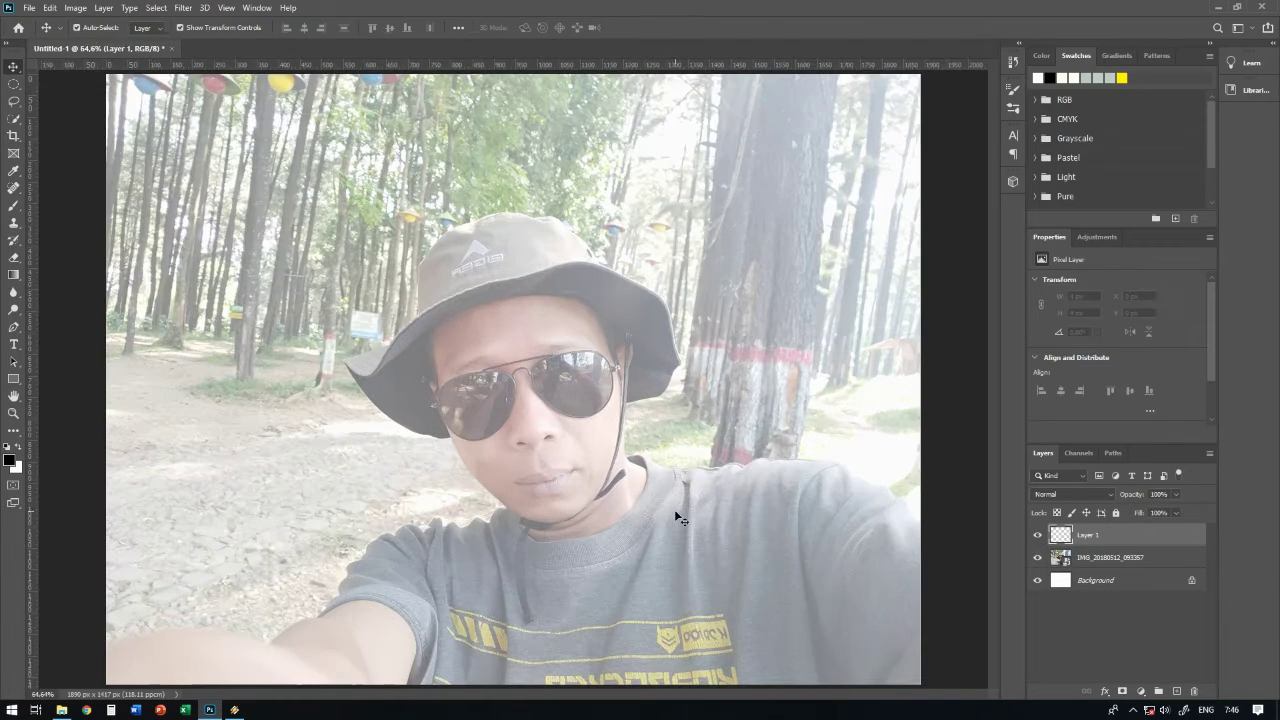
# With the Brush zoomed in close, trace the hat brim's edges in black
pyautogui.press('b')
pyautogui.click(83, 27)
pyautogui.press('Escape')
pyautogui.hotkey('ctrl', '+')
pyautogui.hotkey('ctrl', '+')
pyautogui.hotkey('ctrl', '+')
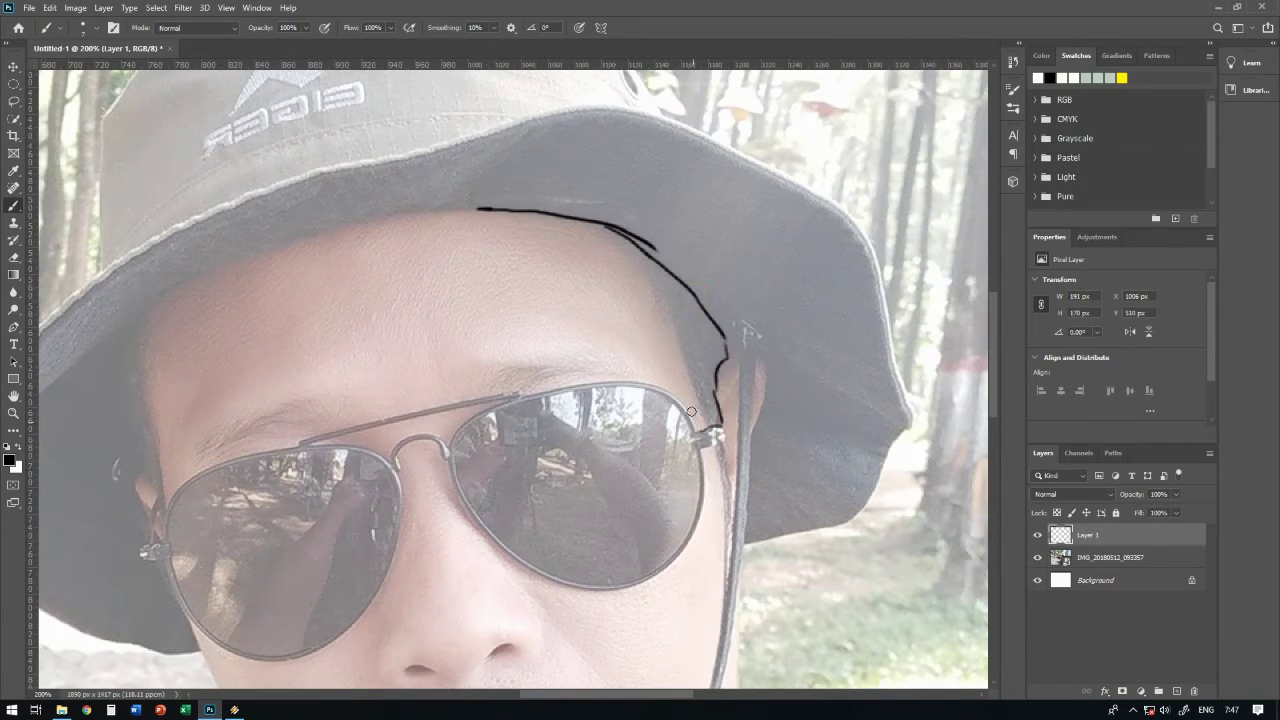
pyautogui.scroll(-3, 689, 416)
pyautogui.moveTo(742, 240); pyautogui.dragTo(741, 419)
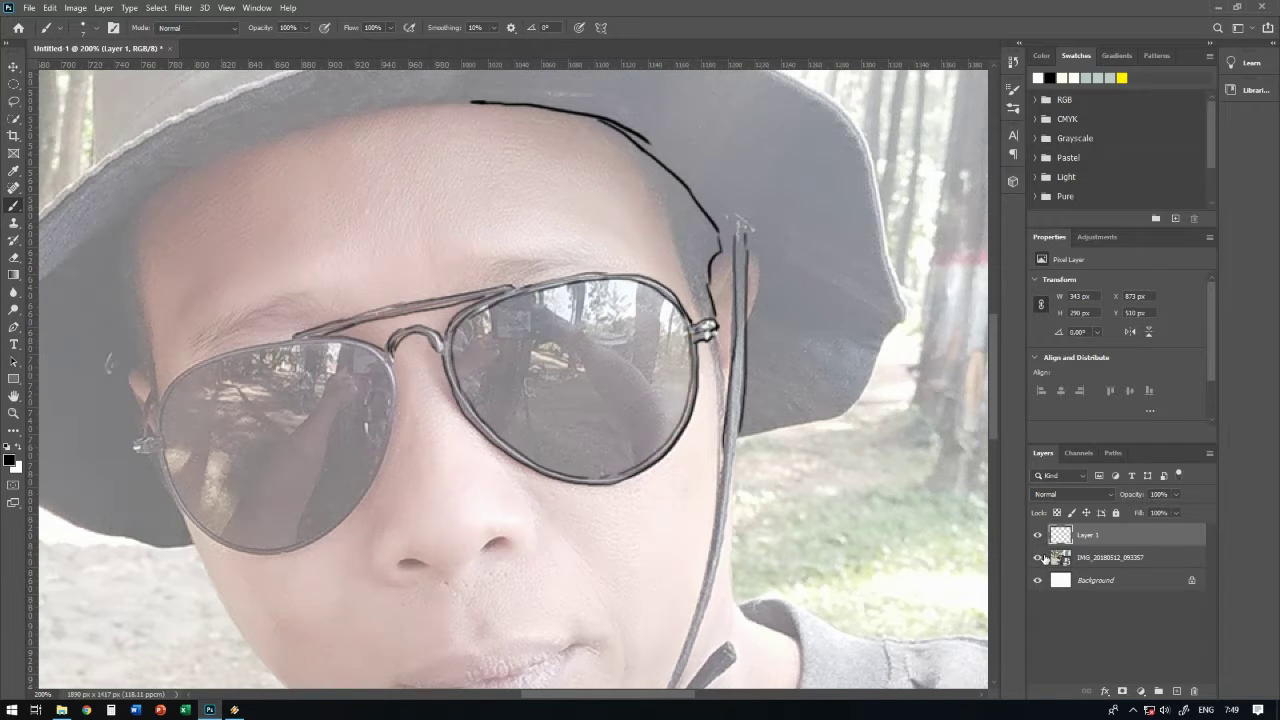
pyautogui.moveTo(843, 134); pyautogui.dragTo(708, 217)
pyautogui.moveTo(740, 441); pyautogui.dragTo(603, 510)
pyautogui.moveTo(603, 510); pyautogui.dragTo(723, 300)
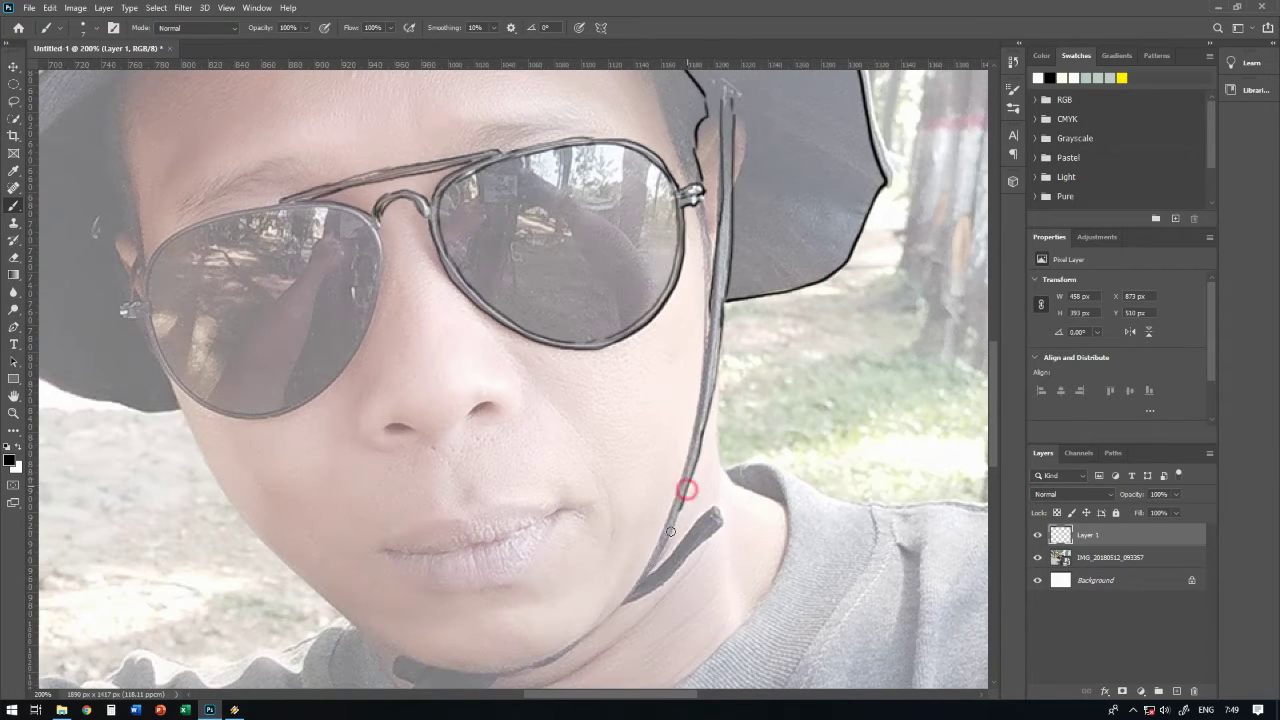
# Trace the neck's left and right edges and extend the chin outline
pyautogui.moveTo(710, 533); pyautogui.dragTo(615, 502)
pyautogui.moveTo(626, 334); pyautogui.dragTo(628, 400)
pyautogui.moveTo(671, 420); pyautogui.dragTo(643, 376)
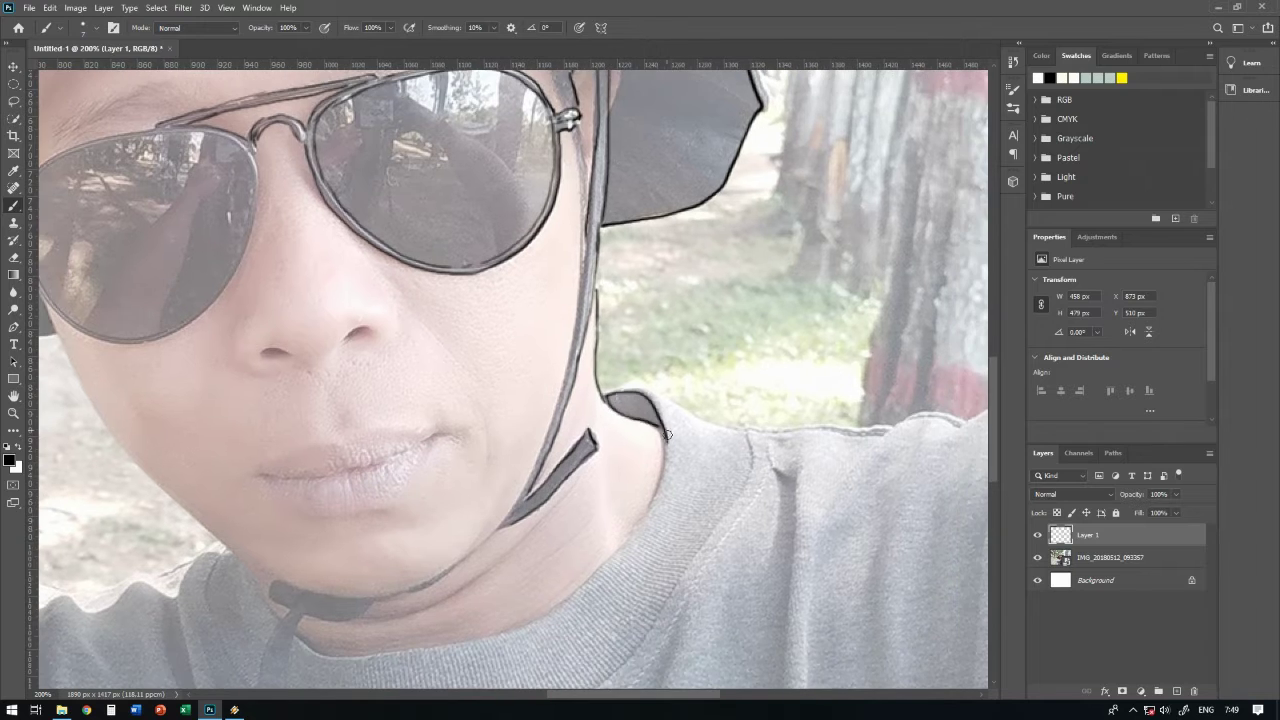
pyautogui.moveTo(667, 433); pyautogui.dragTo(747, 308)
pyautogui.moveTo(742, 310); pyautogui.dragTo(609, 497)
pyautogui.moveTo(599, 371); pyautogui.dragTo(556, 425)
pyautogui.moveTo(355, 395)
pyautogui.mouseDown()
pyautogui.moveTo(471, 480)
pyautogui.moveTo(555, 505)
pyautogui.mouseUp()
pyautogui.moveTo(330, 318); pyautogui.dragTo(358, 381)
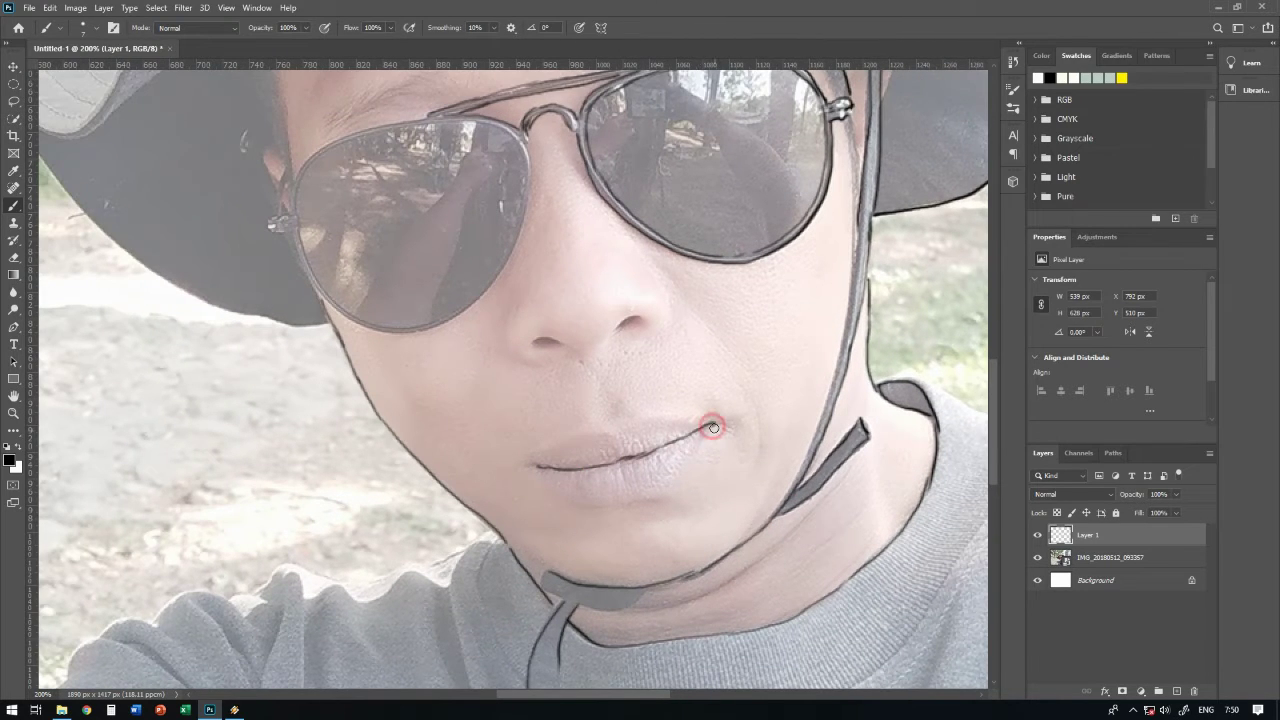
# Trace the left face edge beside the hat and the line beside the nose
pyautogui.moveTo(619, 434); pyautogui.dragTo(681, 584)
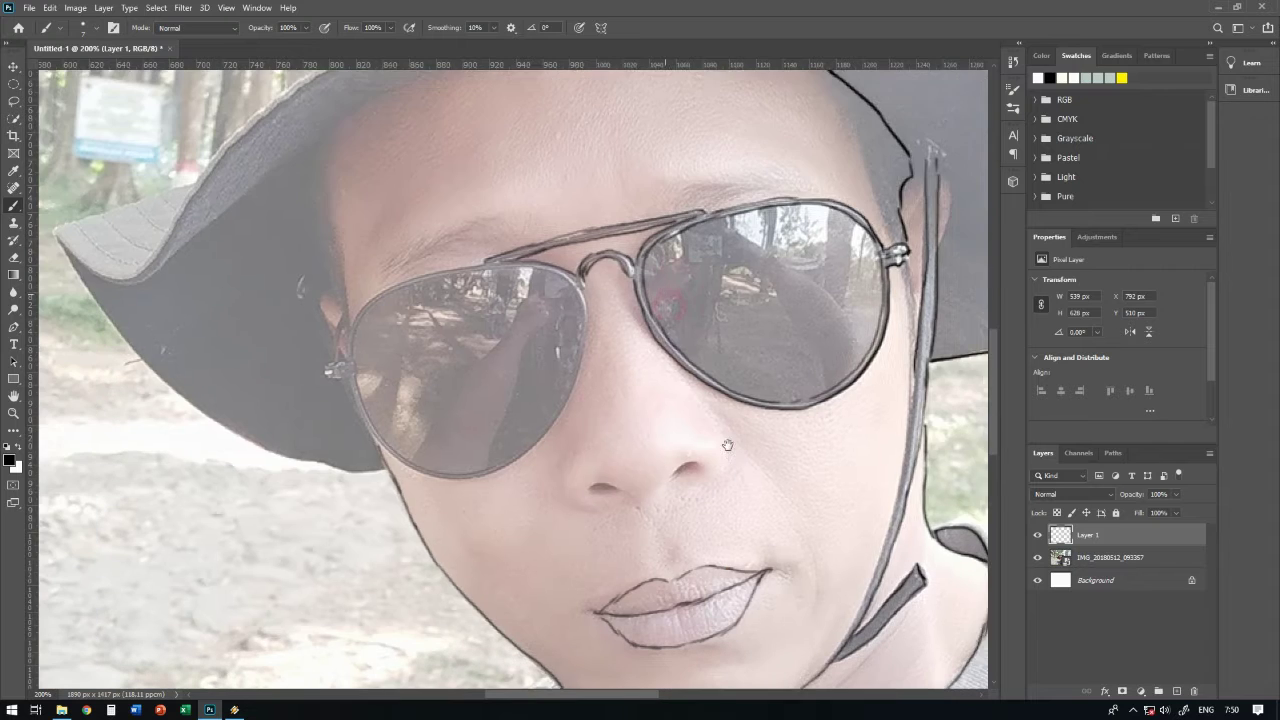
pyautogui.moveTo(333, 142); pyautogui.dragTo(349, 290)
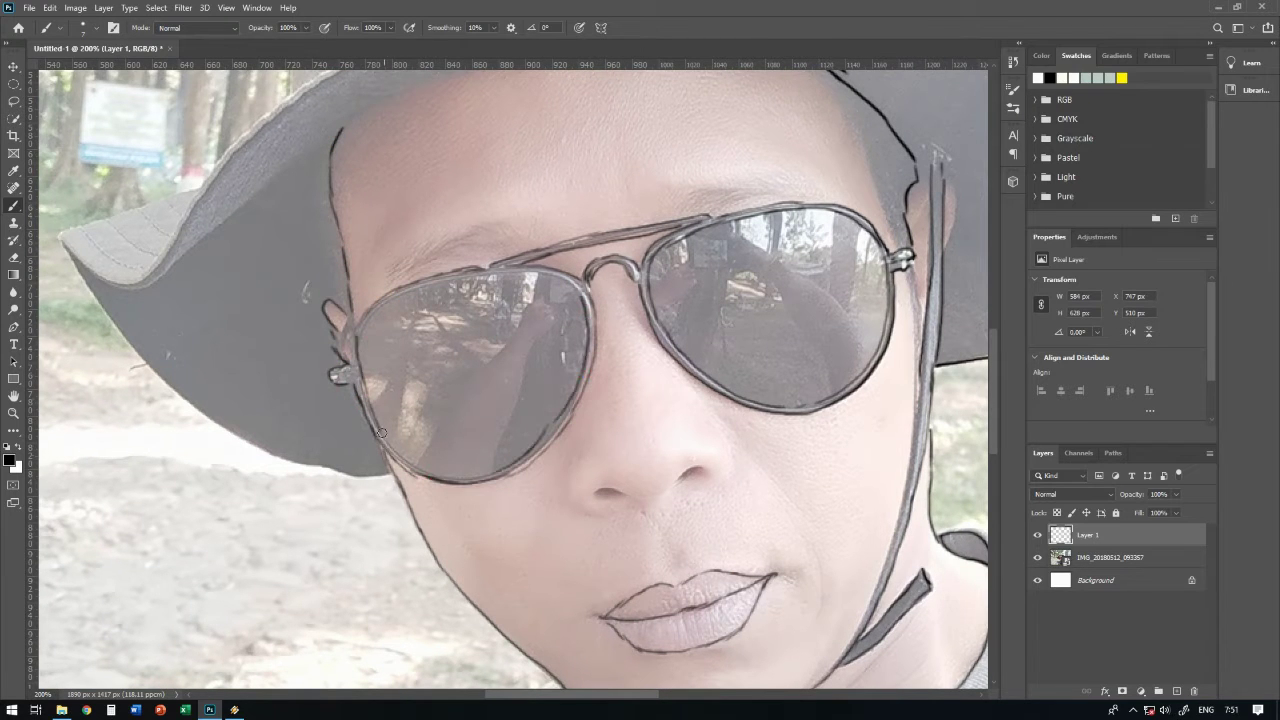
pyautogui.moveTo(475, 277); pyautogui.dragTo(410, 197)
pyautogui.moveTo(504, 377); pyautogui.dragTo(503, 395)
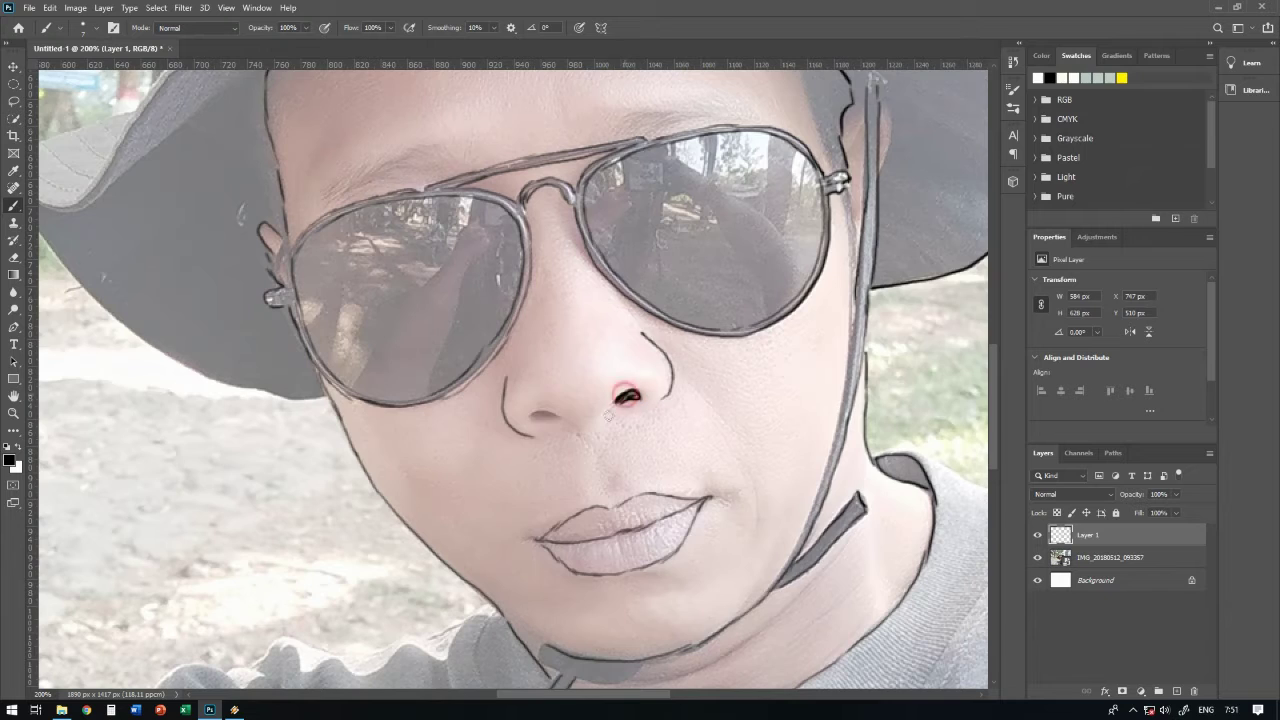
pyautogui.scroll(5, 603, 417)
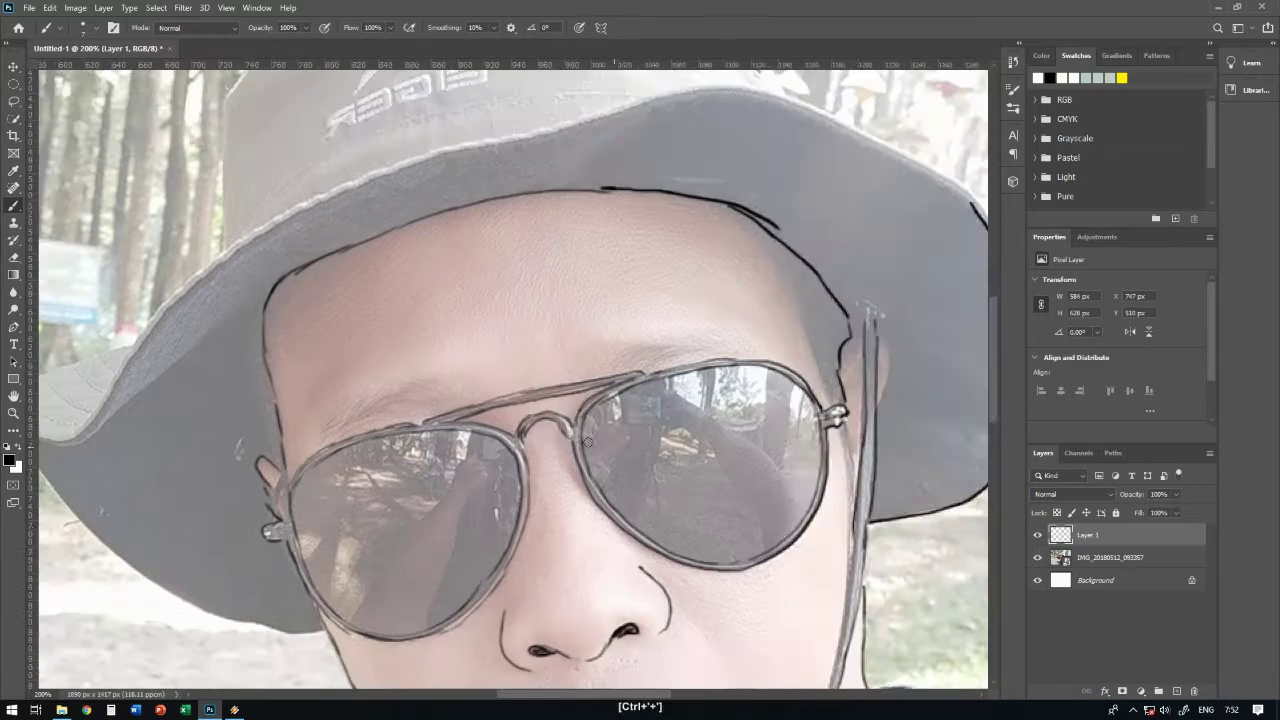
# Trace the left brim's lower edge and hatch eyebrow hairs above the lenses
pyautogui.moveTo(270, 287); pyautogui.dragTo(470, 207)
pyautogui.moveTo(190, 323); pyautogui.dragTo(233, 370)
pyautogui.moveTo(233, 370); pyautogui.dragTo(250, 310)
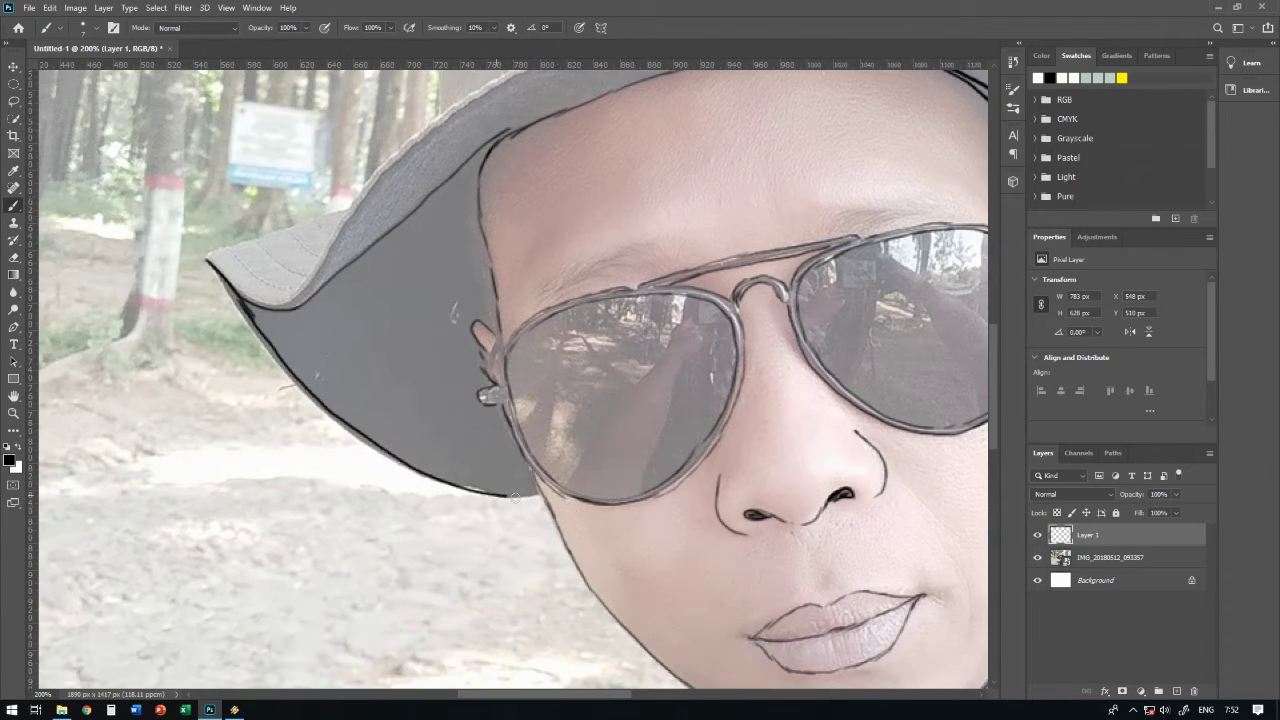
pyautogui.scroll(-1, 515, 497)
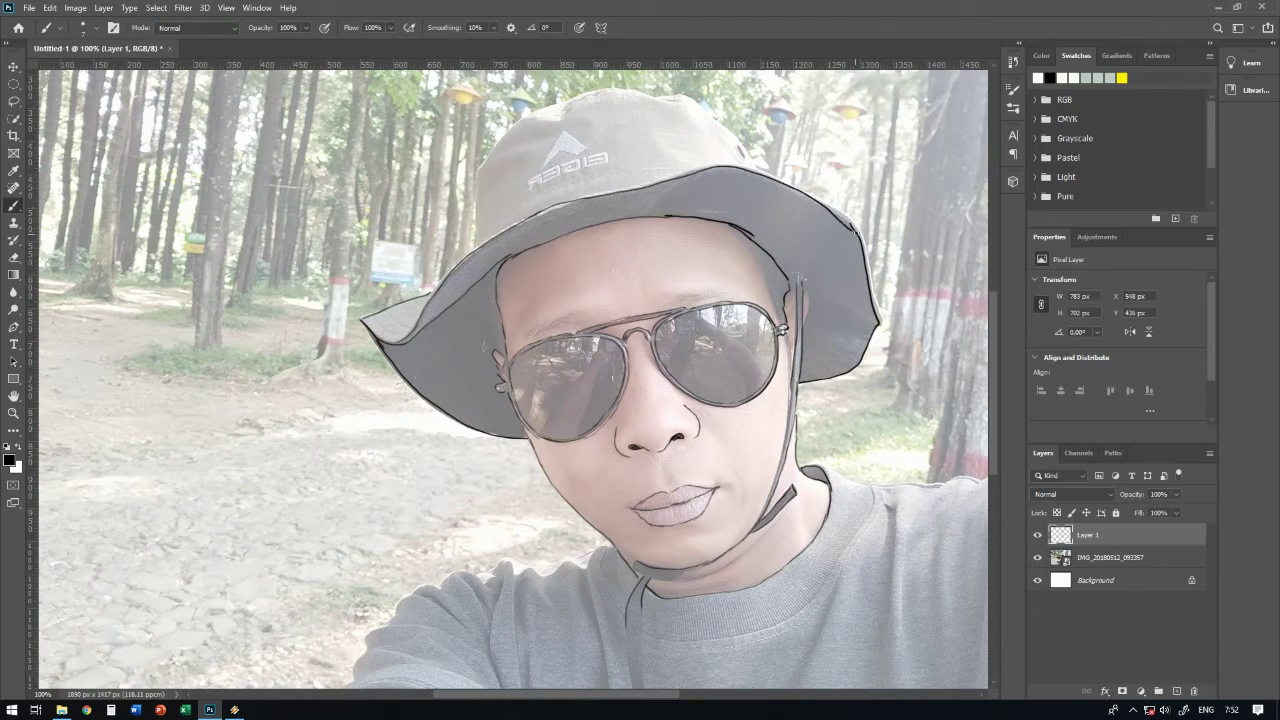
pyautogui.moveTo(502, 168); pyautogui.dragTo(552, 316)
pyautogui.moveTo(793, 313); pyautogui.dragTo(733, 228)
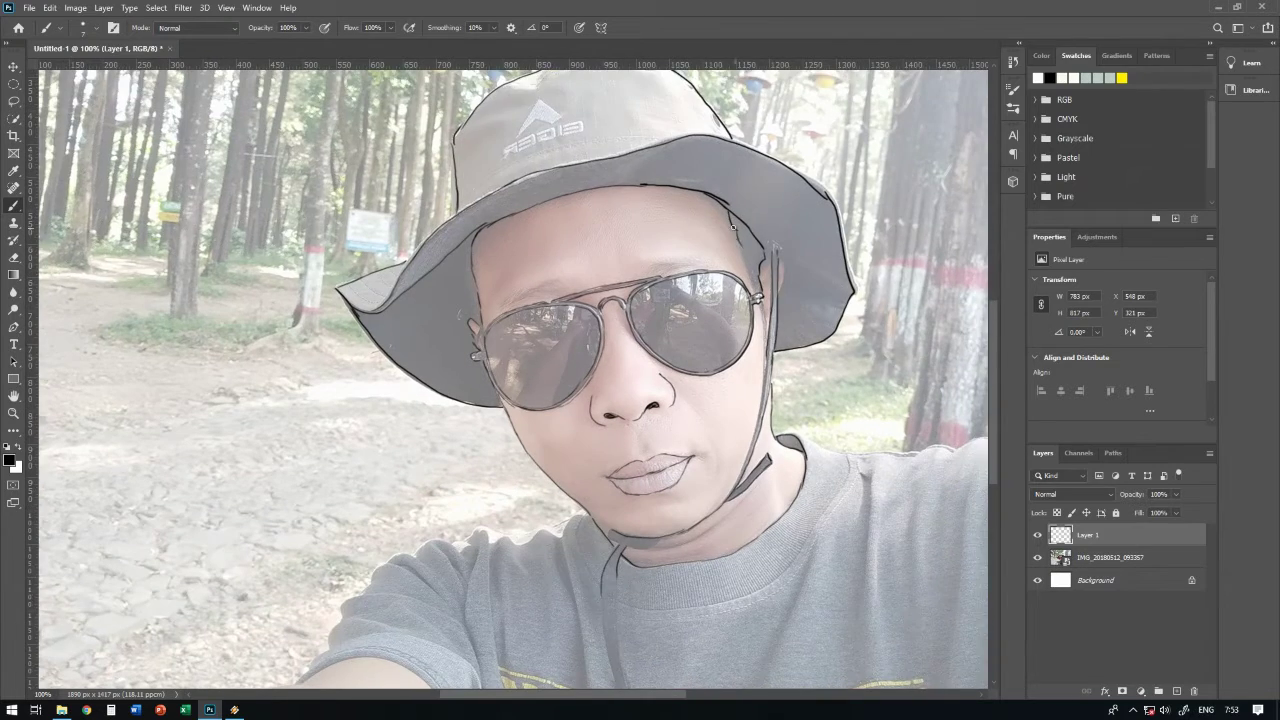
pyautogui.moveTo(832, 502); pyautogui.dragTo(810, 287)
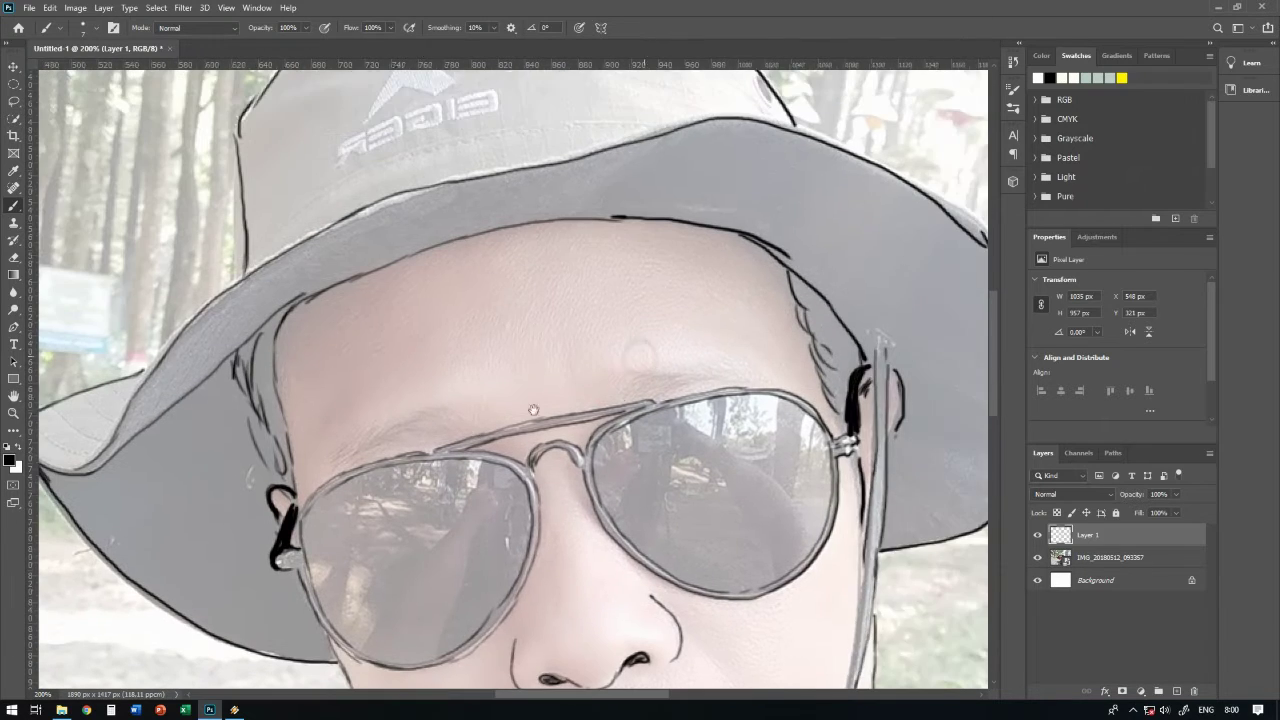
pyautogui.moveTo(622, 396)
pyautogui.mouseDown()
pyautogui.moveTo(720, 378)
pyautogui.moveTo(612, 398)
pyautogui.mouseUp()
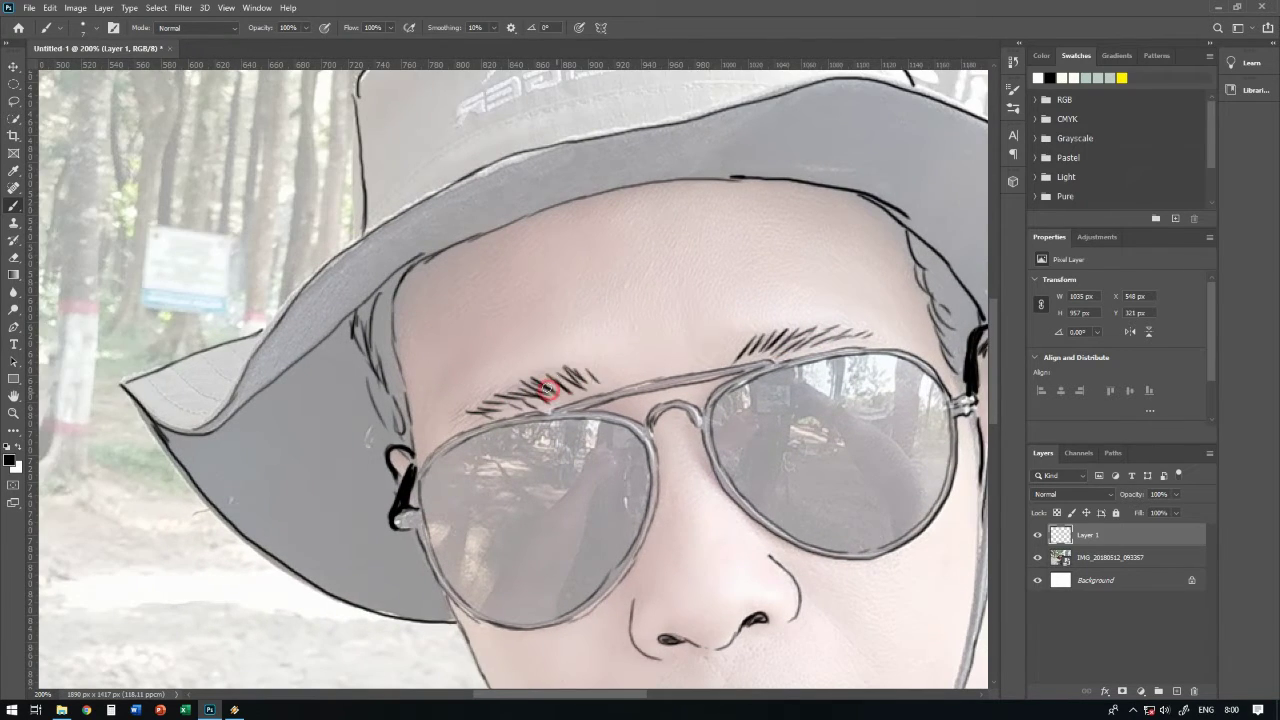
# Ink the hat crease, extend the brim outline and add hair strands under the brim
pyautogui.scroll(3, 548, 388)
pyautogui.moveTo(258, 352); pyautogui.dragTo(430, 238)
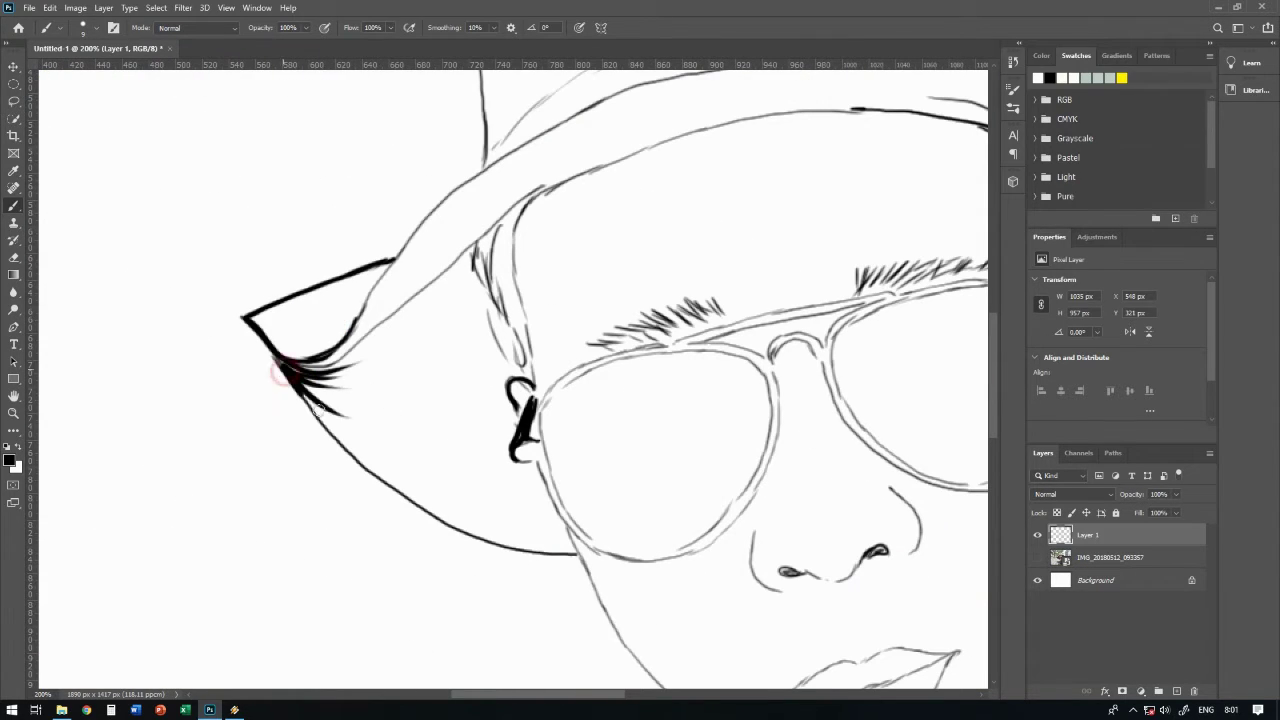
pyautogui.moveTo(498, 243); pyautogui.dragTo(476, 298)
pyautogui.moveTo(540, 196)
pyautogui.mouseDown()
pyautogui.moveTo(514, 286)
pyautogui.moveTo(731, 312)
pyautogui.mouseUp()
pyautogui.moveTo(620, 397); pyautogui.dragTo(486, 482)
pyautogui.moveTo(678, 340); pyautogui.dragTo(700, 404)
pyautogui.moveTo(741, 600); pyautogui.dragTo(691, 457)
# Thicken the sunglasses' lens edges, bridge, brow bar, rim and temple arm
pyautogui.moveTo(686, 388); pyautogui.dragTo(671, 446)
pyautogui.moveTo(725, 504)
pyautogui.mouseDown()
pyautogui.moveTo(660, 450)
pyautogui.moveTo(744, 470)
pyautogui.mouseUp()
pyautogui.moveTo(702, 336); pyautogui.dragTo(756, 312)
pyautogui.moveTo(694, 374); pyautogui.dragTo(630, 346)
pyautogui.moveTo(782, 322); pyautogui.dragTo(630, 360)
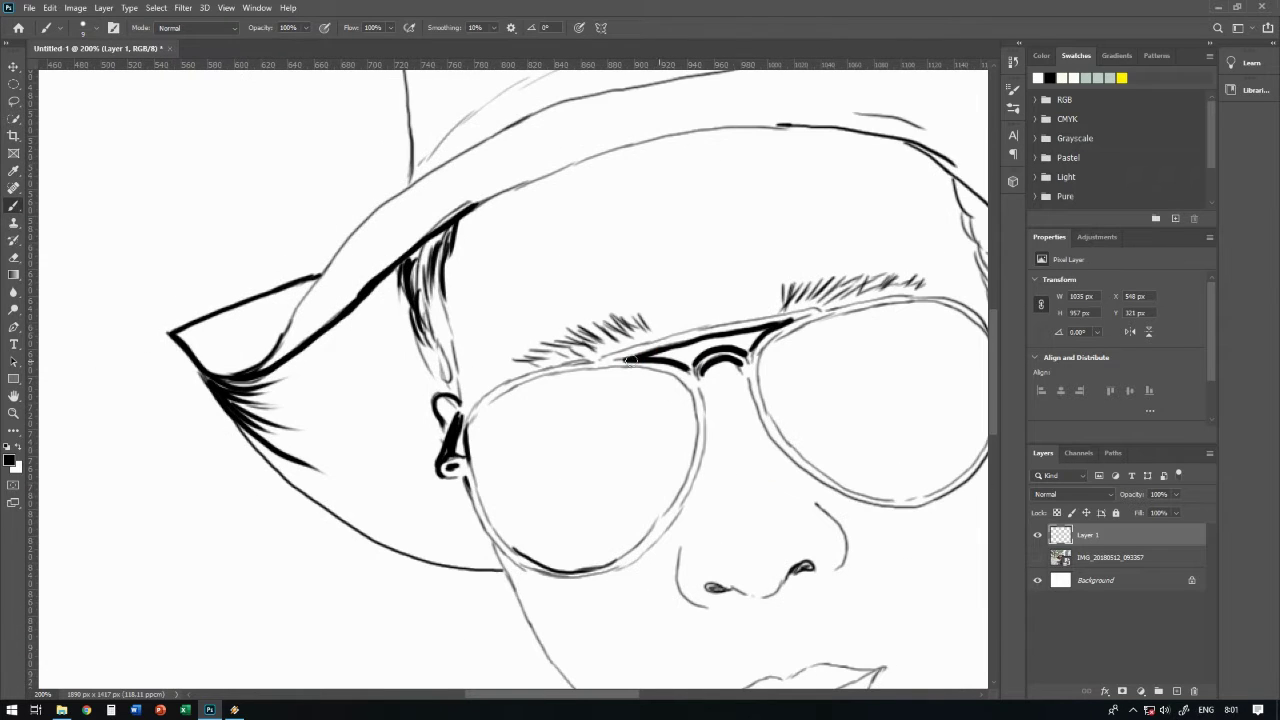
pyautogui.moveTo(744, 322); pyautogui.dragTo(826, 308)
pyautogui.moveTo(826, 308); pyautogui.dragTo(662, 338)
pyautogui.moveTo(822, 345)
pyautogui.mouseDown()
pyautogui.moveTo(836, 376)
pyautogui.moveTo(710, 389)
pyautogui.mouseUp()
pyautogui.moveTo(792, 330); pyautogui.dragTo(780, 436)
pyautogui.moveTo(756, 312); pyautogui.dragTo(750, 358)
pyautogui.moveTo(737, 416); pyautogui.dragTo(745, 338)
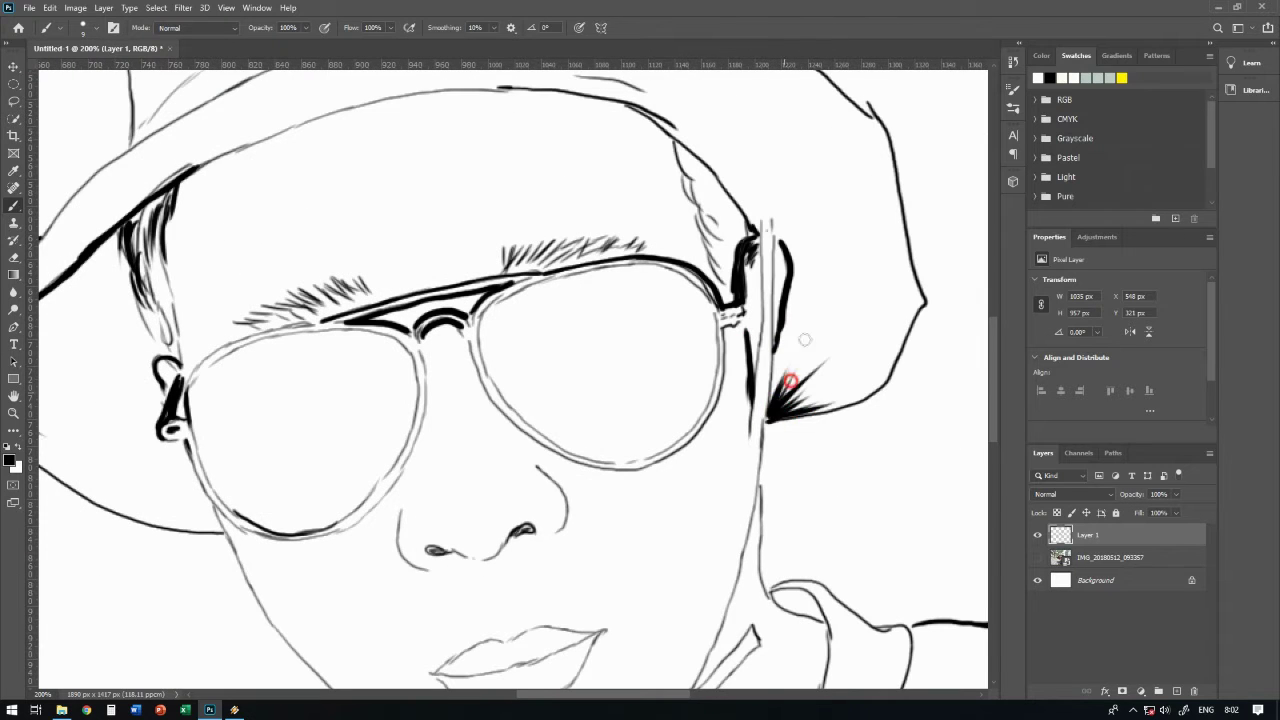
# Redraw the hat brim with a thick line, undoing one misplaced stroke
pyautogui.scroll(2, 793, 388)
pyautogui.hscroll(3, 796, 395)
pyautogui.hscroll(-10, 489, 403)
pyautogui.moveTo(532, 363); pyautogui.dragTo(422, 506)
pyautogui.moveTo(422, 482)
pyautogui.mouseDown()
pyautogui.moveTo(822, 262)
pyautogui.moveTo(557, 392)
pyautogui.moveTo(605, 378)
pyautogui.mouseUp()
pyautogui.hotkey('ctrl', 'z')
pyautogui.moveTo(514, 412)
pyautogui.mouseDown()
pyautogui.moveTo(643, 376)
pyautogui.moveTo(805, 362)
pyautogui.mouseUp()
pyautogui.scroll(-3, 823, 457)
pyautogui.moveTo(609, 371); pyautogui.dragTo(672, 456)
pyautogui.scroll(-2, 689, 566)
pyautogui.hscroll(2, 789, 414)
pyautogui.moveTo(792, 402)
pyautogui.mouseDown()
pyautogui.moveTo(757, 484)
pyautogui.moveTo(636, 530)
pyautogui.mouseUp()
# Ink the neck outline, the other glasses temple arm and the ear outline
pyautogui.scroll(-3, 640, 520)
pyautogui.scroll(-1, 709, 400)
pyautogui.moveTo(700, 490)
pyautogui.mouseDown()
pyautogui.moveTo(725, 310)
pyautogui.moveTo(709, 400)
pyautogui.mouseUp()
pyautogui.scroll(4, 638, 266)
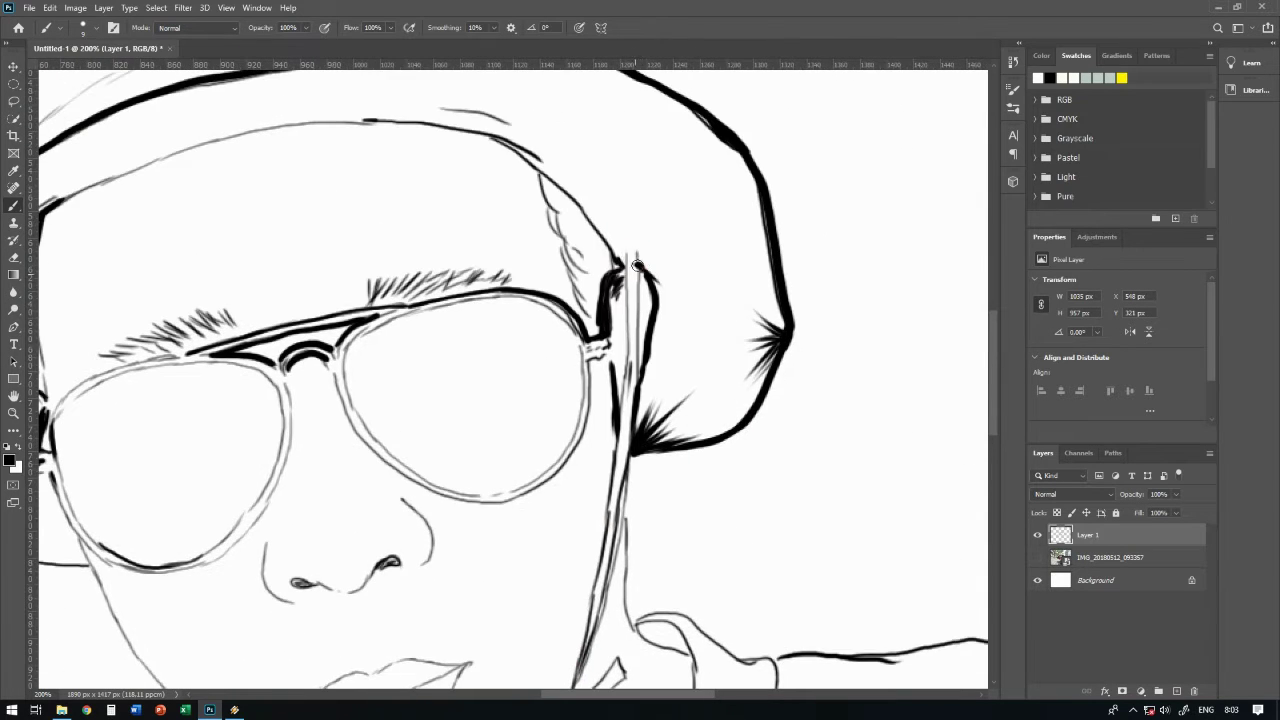
pyautogui.moveTo(632, 270); pyautogui.dragTo(628, 410)
pyautogui.scroll(1, 628, 410)
pyautogui.moveTo(555, 230)
pyautogui.mouseDown()
pyautogui.moveTo(591, 274)
pyautogui.moveTo(623, 406)
pyautogui.mouseUp()
pyautogui.hscroll(-2, 623, 406)
pyautogui.hscroll(-3, 287, 352)
pyautogui.scroll(-1, 287, 352)
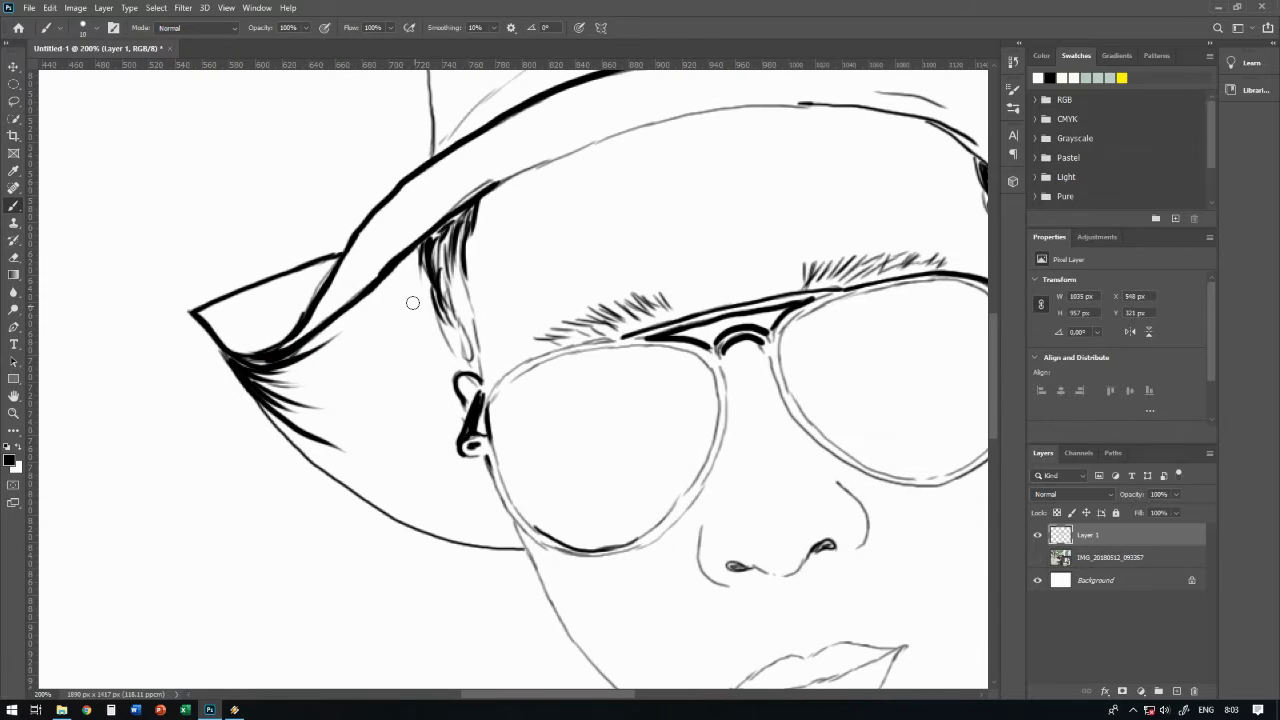
# Enlarge the brush and draw thick hair flicks under the brim down to the jaw
pyautogui.press(']')
pyautogui.moveTo(412, 302); pyautogui.dragTo(385, 345)
pyautogui.moveTo(330, 300)
pyautogui.mouseDown()
pyautogui.moveTo(286, 380)
pyautogui.moveTo(429, 486)
pyautogui.mouseUp()
pyautogui.moveTo(304, 450); pyautogui.dragTo(525, 541)
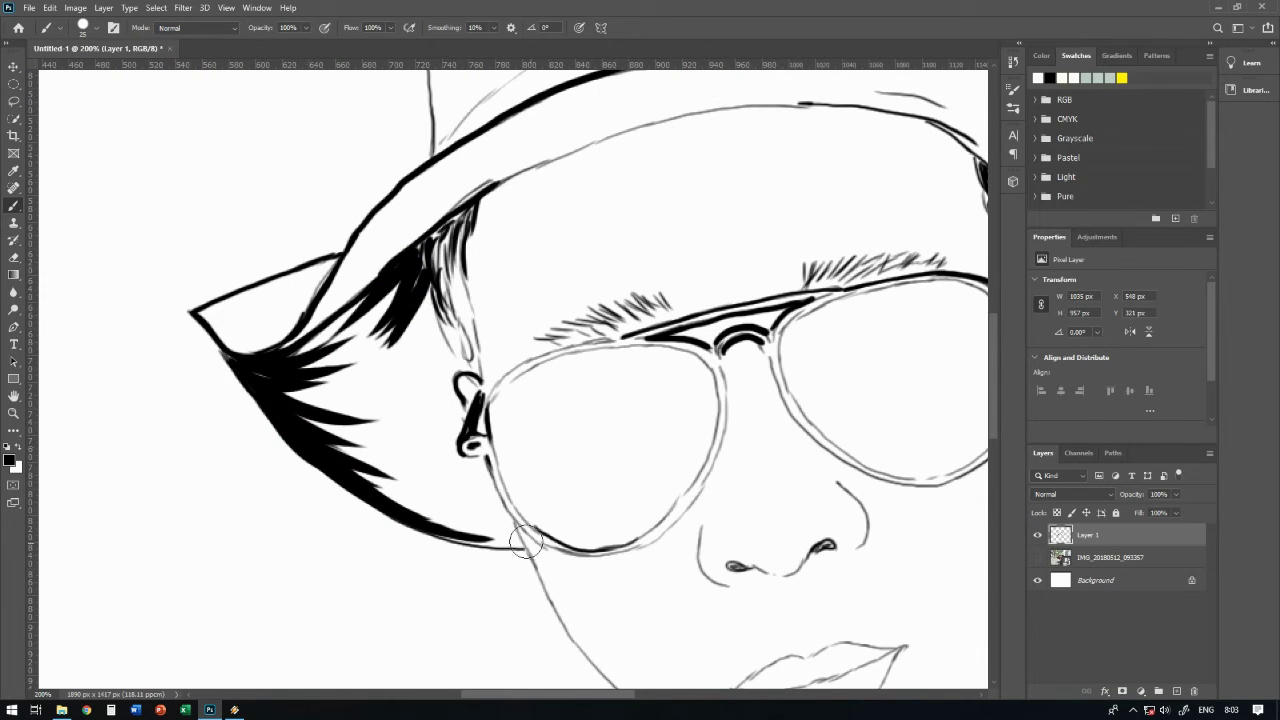
pyautogui.moveTo(445, 270); pyautogui.dragTo(405, 400)
pyautogui.moveTo(470, 335); pyautogui.dragTo(425, 390)
pyautogui.moveTo(430, 300); pyautogui.dragTo(355, 415)
pyautogui.moveTo(530, 520); pyautogui.dragTo(425, 548)
# Rotate the canvas view and paint solid black hair near the ear, leaving white streaks
pyautogui.press('r')
pyautogui.moveTo(690, 455)
pyautogui.mouseDown()
pyautogui.moveTo(478, 595)
pyautogui.moveTo(566, 241)
pyautogui.moveTo(545, 230)
pyautogui.mouseUp()
pyautogui.press('b')
pyautogui.moveTo(445, 370); pyautogui.dragTo(415, 440)
pyautogui.moveTo(400, 260)
pyautogui.mouseDown()
pyautogui.moveTo(450, 465)
pyautogui.moveTo(365, 520)
pyautogui.mouseUp()
pyautogui.moveTo(440, 375)
pyautogui.mouseDown()
pyautogui.moveTo(407, 410)
pyautogui.moveTo(417, 357)
pyautogui.mouseUp()
pyautogui.moveTo(420, 310); pyautogui.dragTo(423, 423)
pyautogui.moveTo(450, 225)
pyautogui.mouseDown()
pyautogui.moveTo(286, 337)
pyautogui.moveTo(418, 397)
pyautogui.moveTo(330, 420)
pyautogui.mouseUp()
# Black in the right ear and jaw and paint hair under the right brim
pyautogui.hotkey('ctrl', '0')
pyautogui.hotkey('ctrl', '+')
pyautogui.hotkey('ctrl', '+')
pyautogui.hotkey('ctrl', '+')
pyautogui.moveTo(705, 335)
pyautogui.mouseDown()
pyautogui.moveTo(706, 397)
pyautogui.moveTo(665, 470)
pyautogui.moveTo(757, 457)
pyautogui.mouseUp()
pyautogui.moveTo(790, 200)
pyautogui.mouseDown()
pyautogui.moveTo(808, 357)
pyautogui.moveTo(762, 390)
pyautogui.moveTo(766, 457)
pyautogui.mouseUp()
pyautogui.moveTo(640, 300); pyautogui.dragTo(671, 426)
pyautogui.moveTo(560, 260); pyautogui.dragTo(720, 380)
pyautogui.moveTo(622, 314); pyautogui.dragTo(784, 496)
pyautogui.moveTo(722, 360); pyautogui.dragTo(790, 512)
pyautogui.moveTo(537, 246)
pyautogui.mouseDown()
pyautogui.moveTo(651, 320)
pyautogui.moveTo(923, 457)
pyautogui.moveTo(900, 560)
pyautogui.mouseUp()
pyautogui.moveTo(900, 560); pyautogui.dragTo(846, 400)
# Add hair under the left brim and down the right side of the face
pyautogui.moveTo(800, 200); pyautogui.dragTo(860, 480)
pyautogui.moveTo(720, 250)
pyautogui.mouseDown()
pyautogui.moveTo(833, 417)
pyautogui.moveTo(805, 500)
pyautogui.mouseUp()
pyautogui.moveTo(690, 230)
pyautogui.mouseDown()
pyautogui.moveTo(840, 360)
pyautogui.moveTo(823, 437)
pyautogui.mouseUp()
pyautogui.moveTo(745, 257)
pyautogui.mouseDown()
pyautogui.moveTo(785, 357)
pyautogui.moveTo(600, 345)
pyautogui.mouseUp()
pyautogui.moveTo(700, 400)
pyautogui.mouseDown()
pyautogui.moveTo(833, 356)
pyautogui.moveTo(462, 284)
pyautogui.mouseUp()
pyautogui.moveTo(700, 380); pyautogui.dragTo(743, 523)
pyautogui.moveTo(740, 460); pyautogui.dragTo(760, 600)
pyautogui.moveTo(694, 395); pyautogui.dragTo(745, 497)
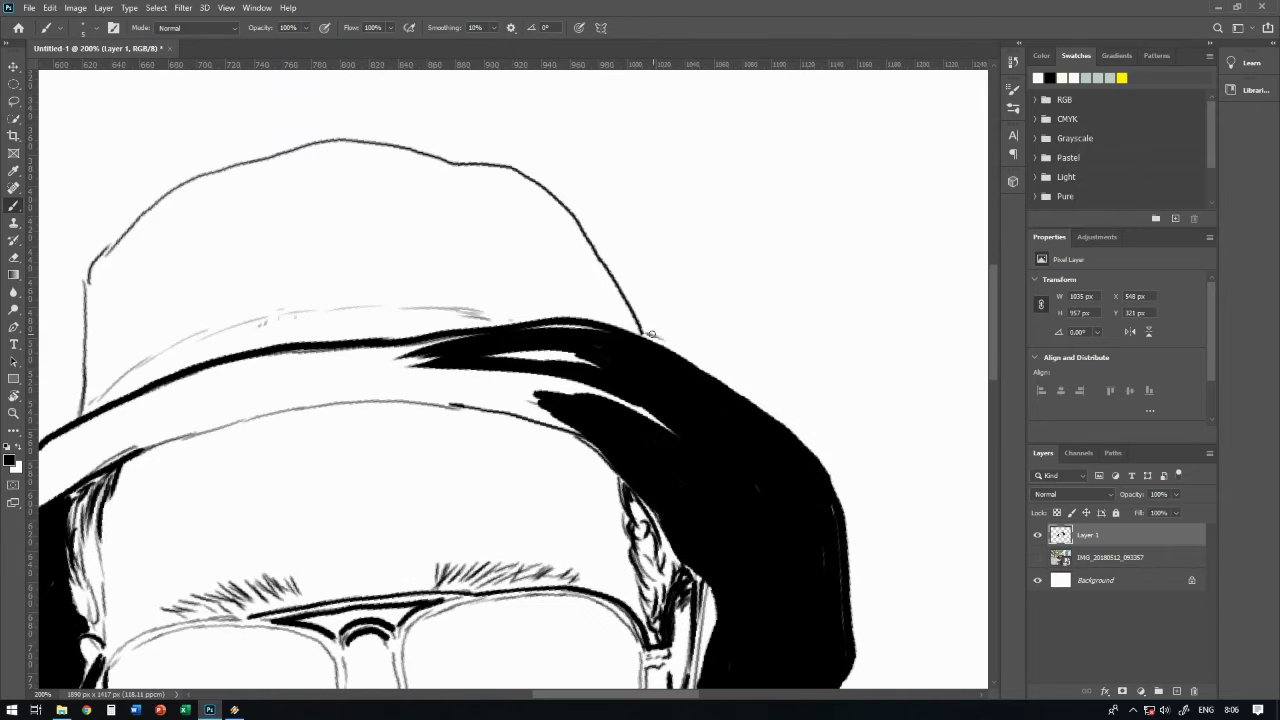
pyautogui.moveTo(780, 410); pyautogui.dragTo(848, 490)
pyautogui.hotkey('ctrl', '-')
pyautogui.hotkey('ctrl', '-')
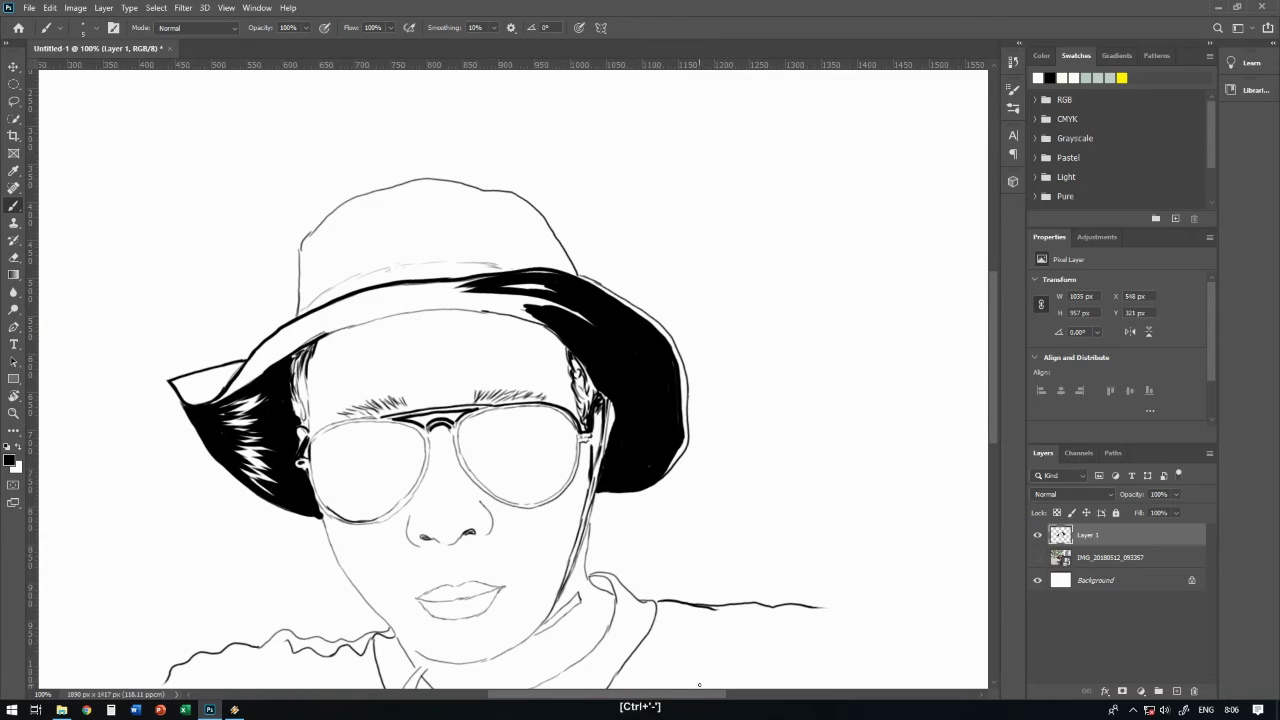
# Toggle the photo layer to check the line art and zoom in on the hat
pyautogui.click(1037, 557)
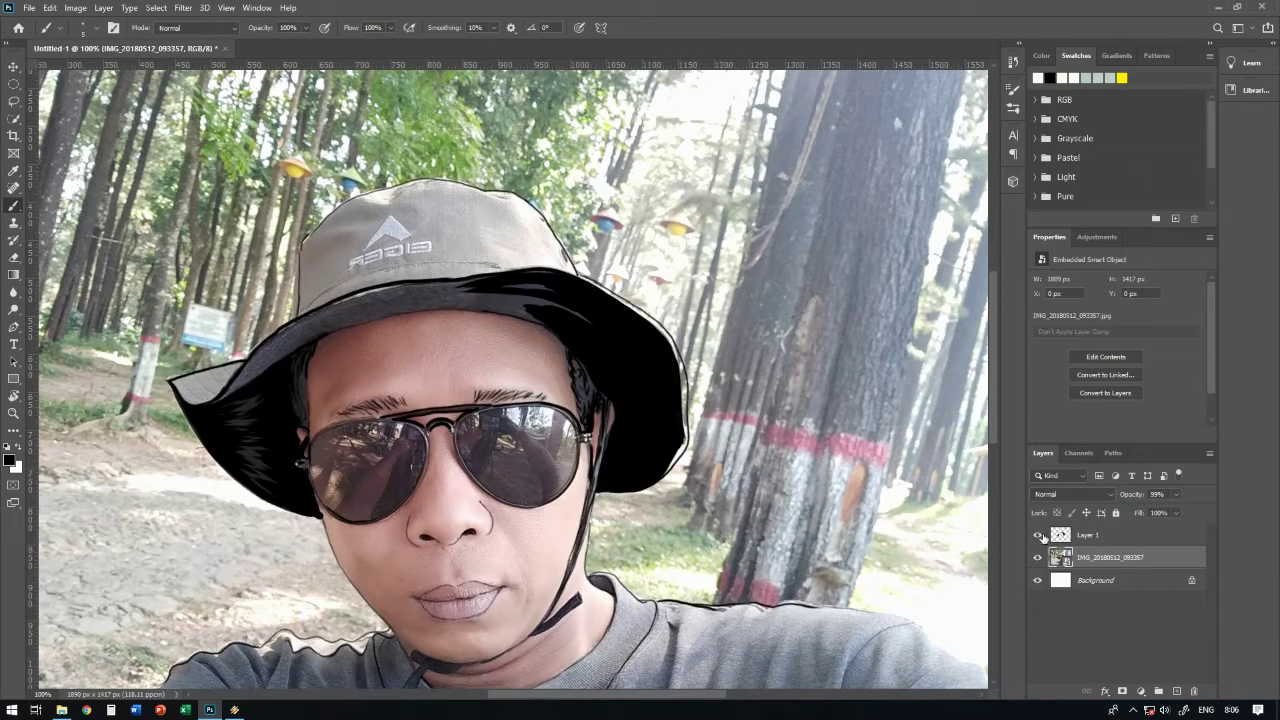
pyautogui.click(1085, 535)
pyautogui.click(1037, 557)
pyautogui.hotkey('ctrl', '+')
pyautogui.hotkey('ctrl', '+')
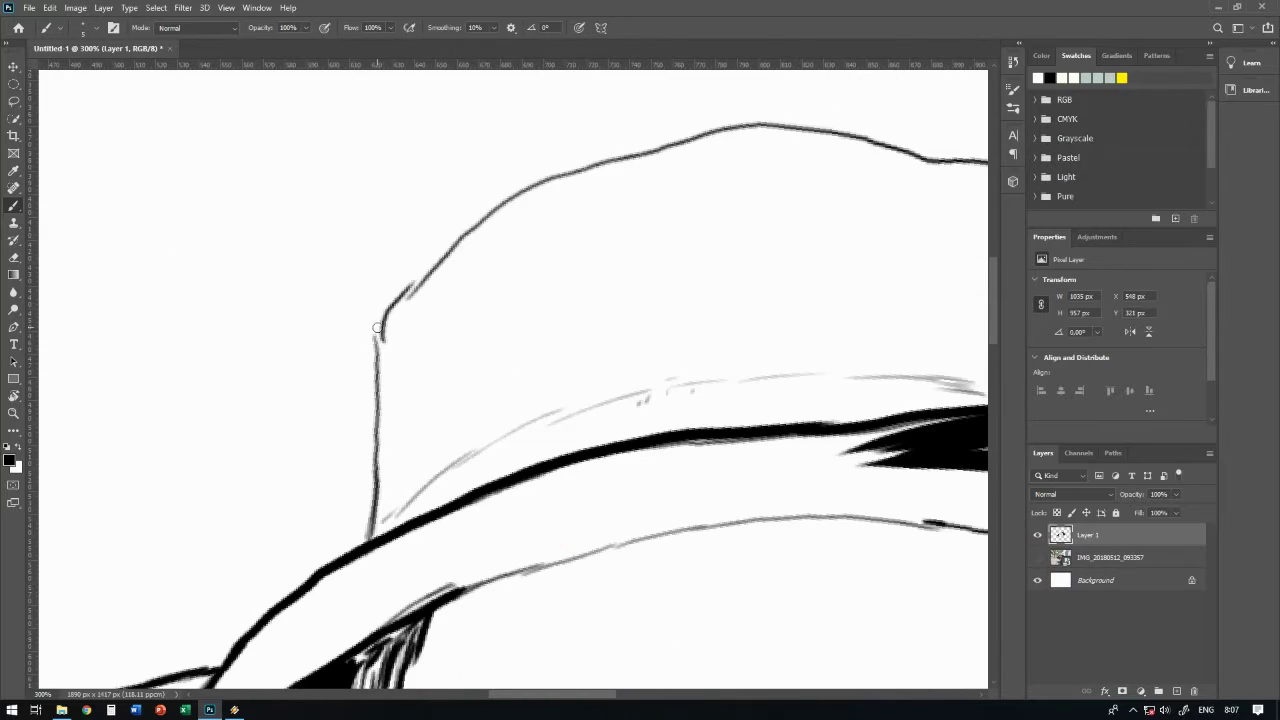
# Thicken the hat crown's sides and top curve and the brim's upper edge
pyautogui.moveTo(384, 336); pyautogui.dragTo(410, 490)
pyautogui.moveTo(410, 490); pyautogui.dragTo(846, 335)
pyautogui.moveTo(820, 282); pyautogui.dragTo(570, 405)
pyautogui.moveTo(570, 405)
pyautogui.mouseDown()
pyautogui.moveTo(855, 497)
pyautogui.moveTo(705, 327)
pyautogui.moveTo(770, 530)
pyautogui.mouseUp()
pyautogui.moveTo(500, 450); pyautogui.dragTo(750, 314)
pyautogui.moveTo(266, 500)
pyautogui.mouseDown()
pyautogui.moveTo(400, 402)
pyautogui.moveTo(880, 362)
pyautogui.mouseUp()
pyautogui.moveTo(559, 351)
pyautogui.mouseDown()
pyautogui.moveTo(575, 362)
pyautogui.moveTo(413, 414)
pyautogui.mouseUp()
pyautogui.moveTo(646, 425); pyautogui.dragTo(674, 432)
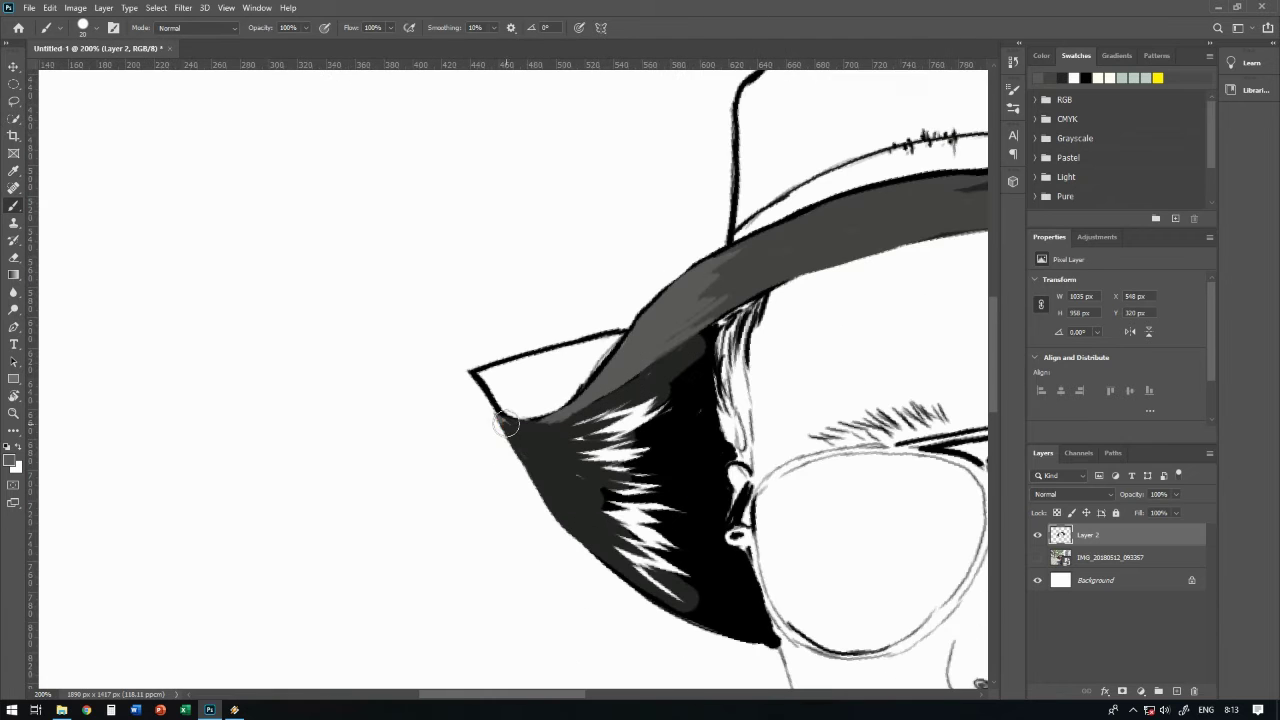
# Paint black over the brim shadow's white highlights and fill the brim tip light grey
pyautogui.moveTo(557, 471); pyautogui.dragTo(603, 437)
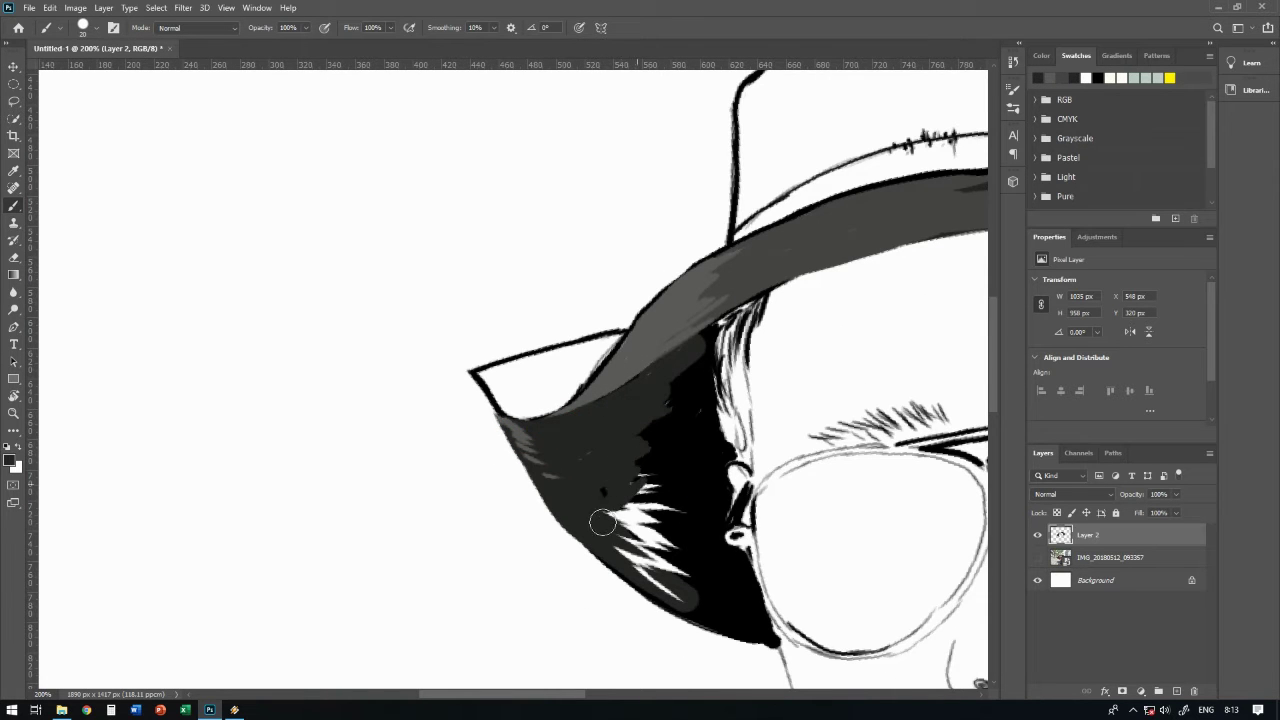
pyautogui.moveTo(640, 567)
pyautogui.mouseDown()
pyautogui.moveTo(708, 614)
pyautogui.moveTo(625, 484)
pyautogui.mouseUp()
pyautogui.moveTo(694, 356)
pyautogui.mouseDown()
pyautogui.moveTo(600, 522)
pyautogui.moveTo(686, 566)
pyautogui.moveTo(677, 383)
pyautogui.moveTo(660, 520)
pyautogui.mouseUp()
pyautogui.press(']')
pyautogui.moveTo(795, 470); pyautogui.dragTo(536, 484)
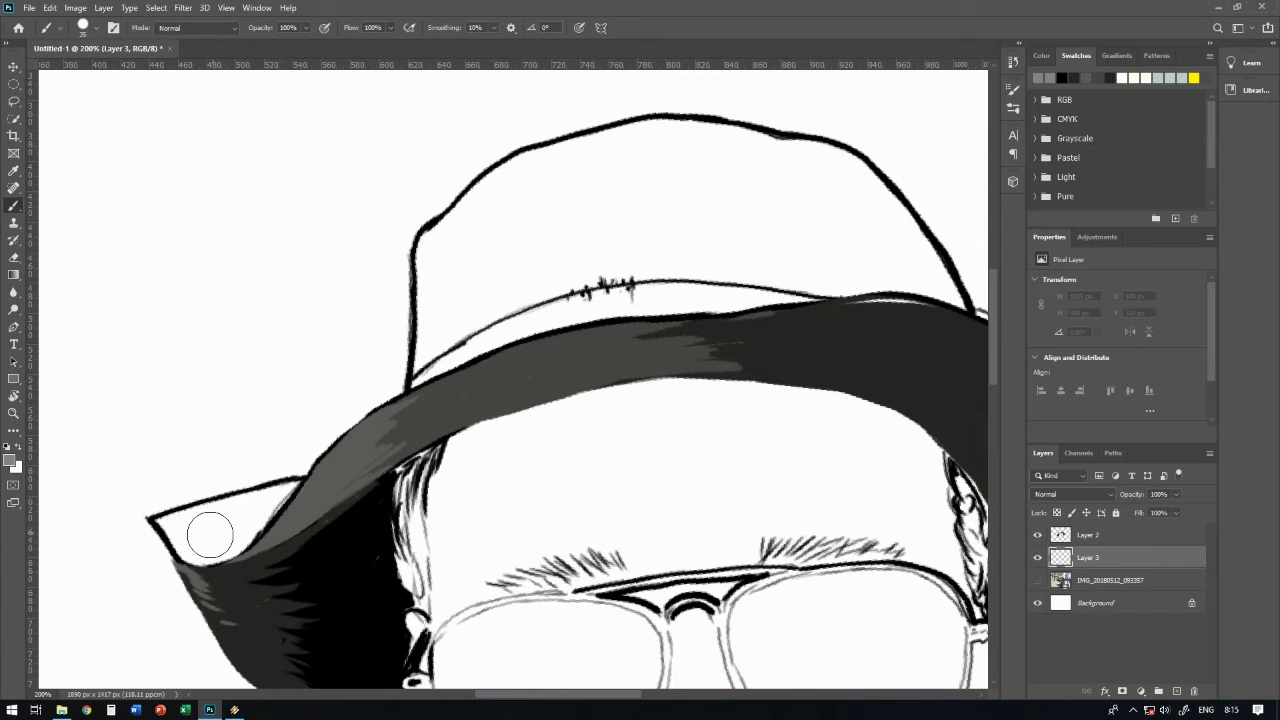
pyautogui.moveTo(210, 535)
pyautogui.mouseDown()
pyautogui.moveTo(223, 522)
pyautogui.moveTo(200, 523)
pyautogui.moveTo(297, 485)
pyautogui.mouseUp()
pyautogui.moveTo(158, 530)
pyautogui.mouseDown()
pyautogui.moveTo(255, 482)
pyautogui.moveTo(188, 533)
pyautogui.mouseUp()
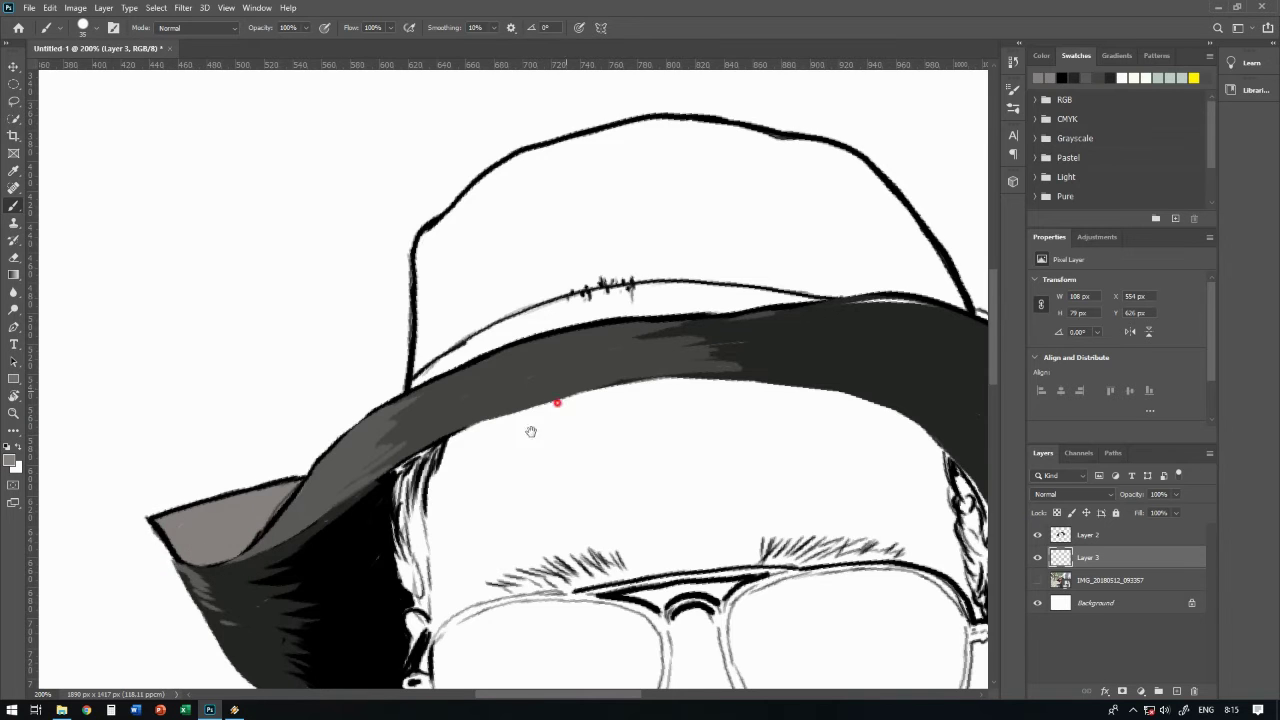
# Brush grey over the crown's left edge, top band and white streaks, then zoom out
pyautogui.moveTo(423, 383); pyautogui.dragTo(340, 483)
pyautogui.moveTo(337, 337)
pyautogui.mouseDown()
pyautogui.moveTo(340, 450)
pyautogui.moveTo(550, 392)
pyautogui.mouseUp()
pyautogui.moveTo(423, 450)
pyautogui.mouseDown()
pyautogui.moveTo(563, 391)
pyautogui.moveTo(731, 391)
pyautogui.moveTo(523, 371)
pyautogui.moveTo(723, 381)
pyautogui.moveTo(632, 410)
pyautogui.moveTo(726, 363)
pyautogui.moveTo(734, 343)
pyautogui.moveTo(509, 277)
pyautogui.moveTo(547, 256)
pyautogui.moveTo(543, 243)
pyautogui.moveTo(576, 237)
pyautogui.mouseUp()
pyautogui.moveTo(685, 252)
pyautogui.mouseDown()
pyautogui.moveTo(608, 214)
pyautogui.moveTo(500, 217)
pyautogui.moveTo(378, 301)
pyautogui.moveTo(580, 229)
pyautogui.moveTo(371, 351)
pyautogui.moveTo(352, 435)
pyautogui.moveTo(474, 369)
pyautogui.moveTo(345, 430)
pyautogui.moveTo(380, 340)
pyautogui.moveTo(479, 371)
pyautogui.moveTo(409, 366)
pyautogui.moveTo(400, 349)
pyautogui.moveTo(521, 294)
pyautogui.mouseUp()
pyautogui.moveTo(398, 329); pyautogui.dragTo(480, 288)
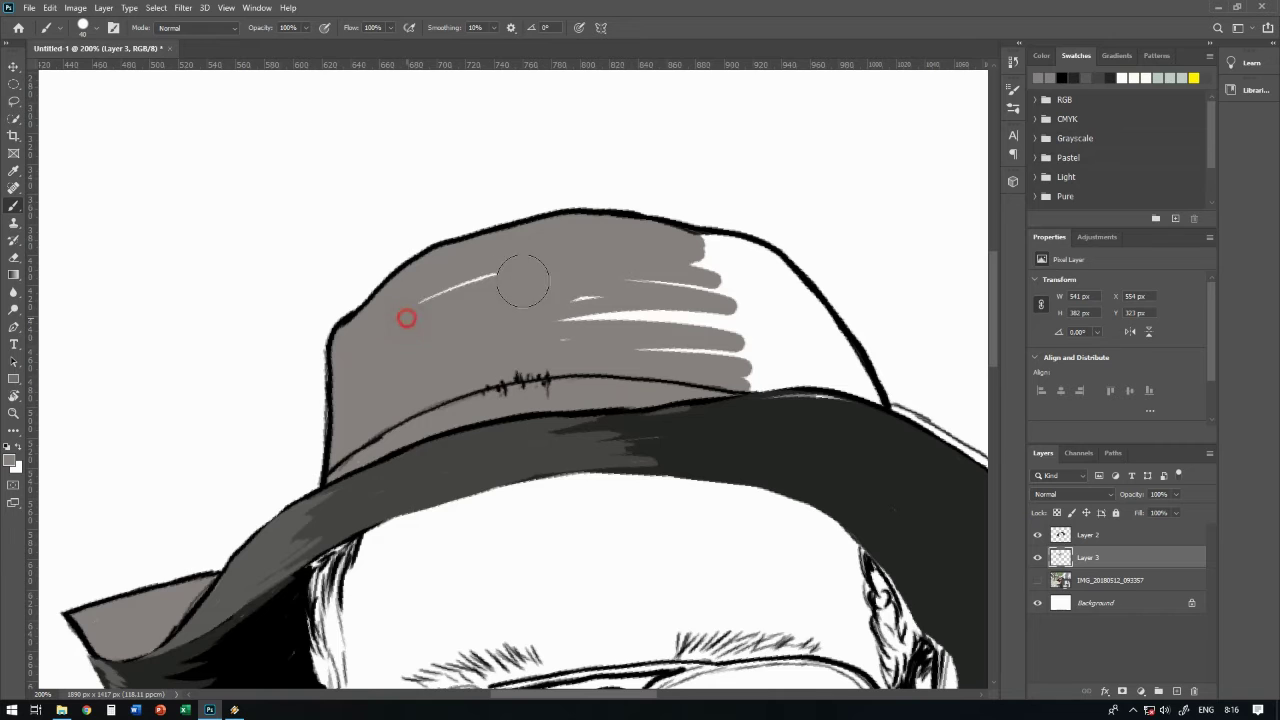
pyautogui.moveTo(627, 371); pyautogui.dragTo(435, 373)
pyautogui.moveTo(700, 415)
pyautogui.mouseDown()
pyautogui.moveTo(608, 287)
pyautogui.moveTo(525, 250)
pyautogui.moveTo(680, 395)
pyautogui.moveTo(586, 337)
pyautogui.moveTo(443, 294)
pyautogui.moveTo(380, 297)
pyautogui.moveTo(466, 341)
pyautogui.moveTo(680, 344)
pyautogui.mouseUp()
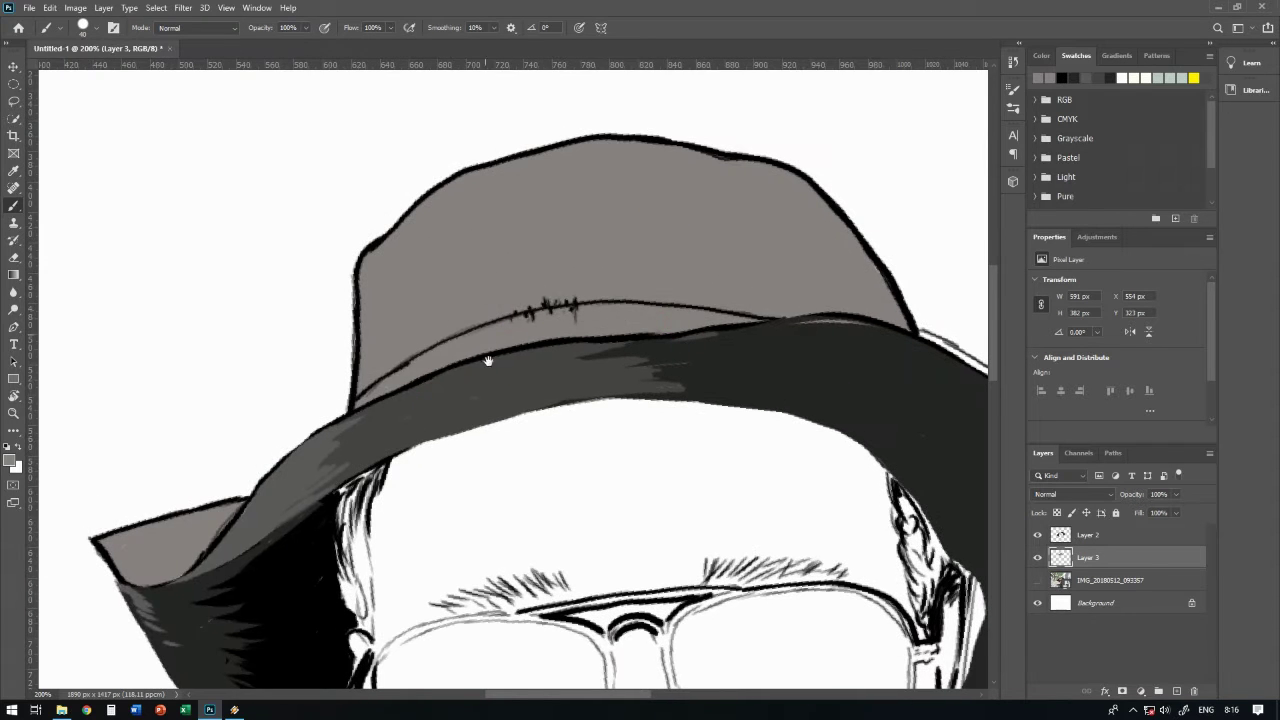
pyautogui.scroll(-2, 659, 564)
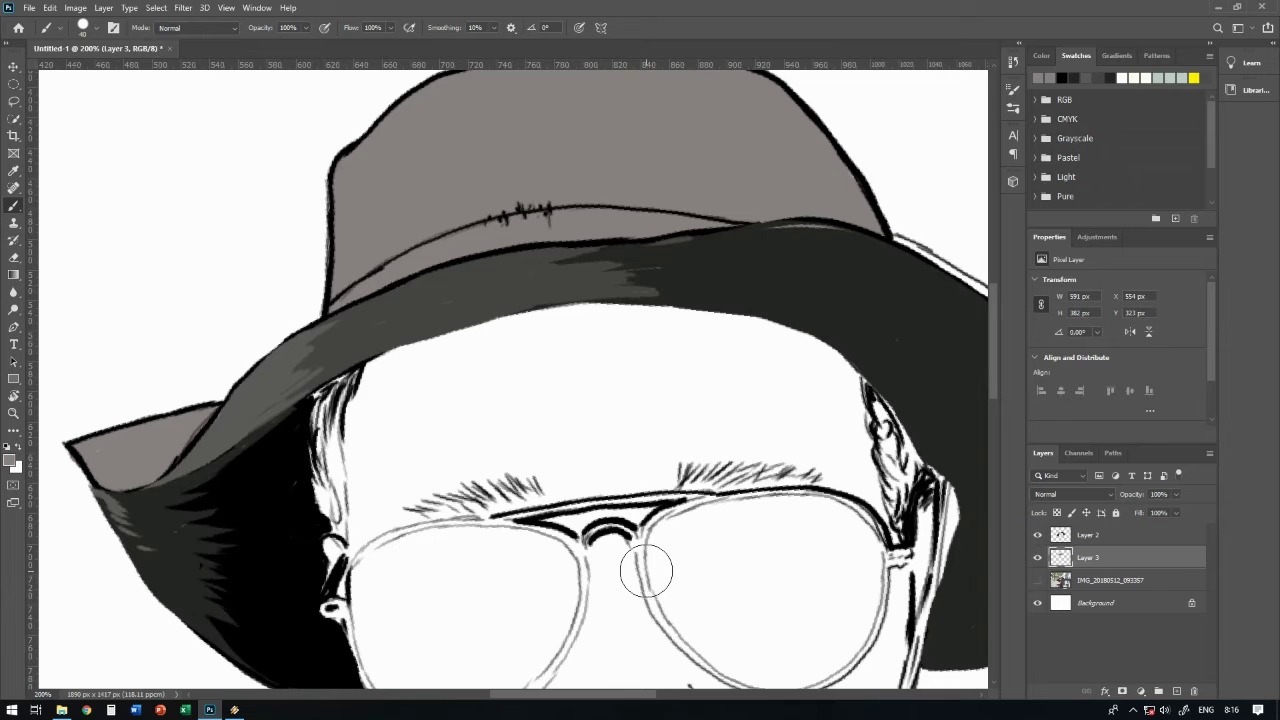
pyautogui.hotkey('ctrl', '-')
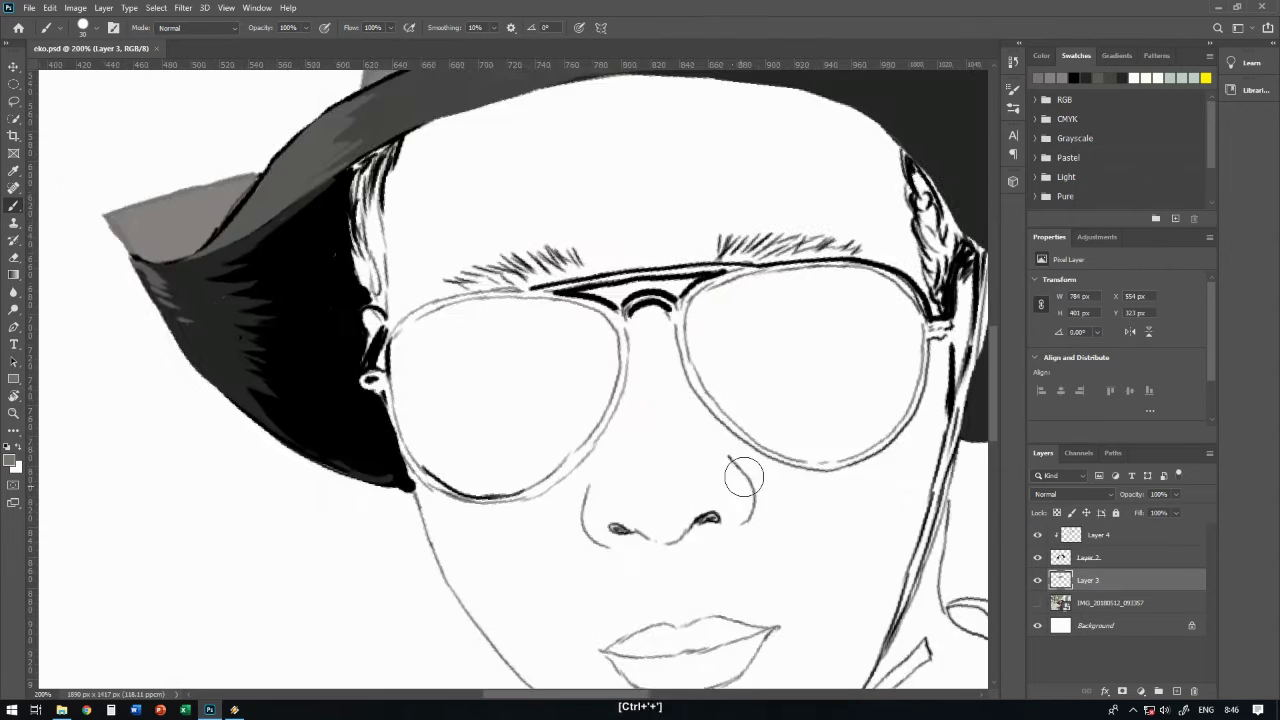
# Ink the line down the neck and paint the collar string grey below the chin
pyautogui.moveTo(743, 217)
pyautogui.mouseDown()
pyautogui.moveTo(725, 360)
pyautogui.moveTo(672, 548)
pyautogui.mouseUp()
pyautogui.moveTo(672, 548); pyautogui.dragTo(777, 368)
pyautogui.moveTo(758, 432)
pyautogui.mouseDown()
pyautogui.moveTo(722, 460)
pyautogui.moveTo(935, 246)
pyautogui.mouseUp()
pyautogui.moveTo(690, 332)
pyautogui.mouseDown()
pyautogui.moveTo(628, 464)
pyautogui.moveTo(657, 357)
pyautogui.moveTo(628, 550)
pyautogui.moveTo(620, 440)
pyautogui.moveTo(625, 580)
pyautogui.mouseUp()
pyautogui.moveTo(625, 580); pyautogui.dragTo(650, 428)
pyautogui.moveTo(670, 360)
pyautogui.mouseDown()
pyautogui.moveTo(648, 463)
pyautogui.moveTo(655, 370)
pyautogui.mouseUp()
pyautogui.moveTo(660, 300); pyautogui.dragTo(634, 450)
pyautogui.moveTo(829, 114); pyautogui.dragTo(543, 443)
# Switch to black and ink the neck edge, collar line and right collar fold
pyautogui.press('d')
pyautogui.moveTo(700, 493)
pyautogui.mouseDown()
pyautogui.moveTo(749, 360)
pyautogui.moveTo(708, 387)
pyautogui.mouseUp()
pyautogui.moveTo(692, 218)
pyautogui.mouseDown()
pyautogui.moveTo(670, 376)
pyautogui.moveTo(615, 320)
pyautogui.moveTo(735, 220)
pyautogui.mouseUp()
pyautogui.moveTo(742, 388); pyautogui.dragTo(292, 470)
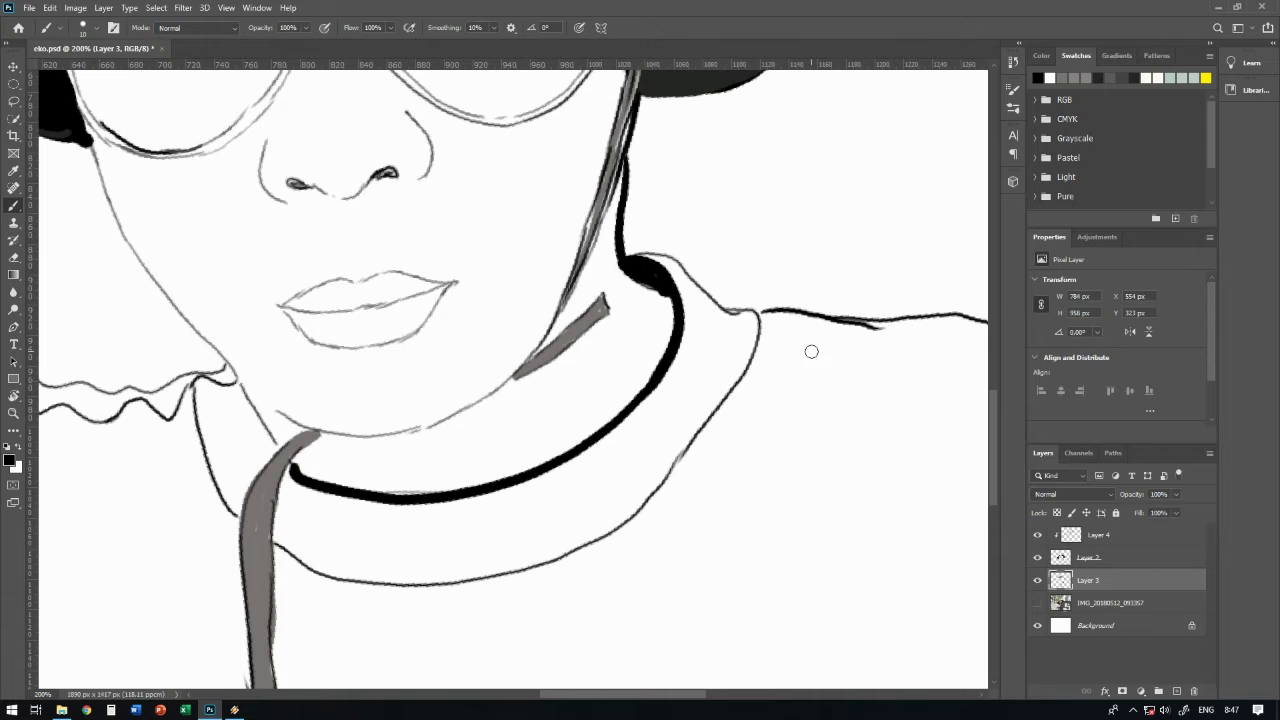
pyautogui.moveTo(677, 262)
pyautogui.mouseDown()
pyautogui.moveTo(755, 320)
pyautogui.moveTo(726, 405)
pyautogui.mouseUp()
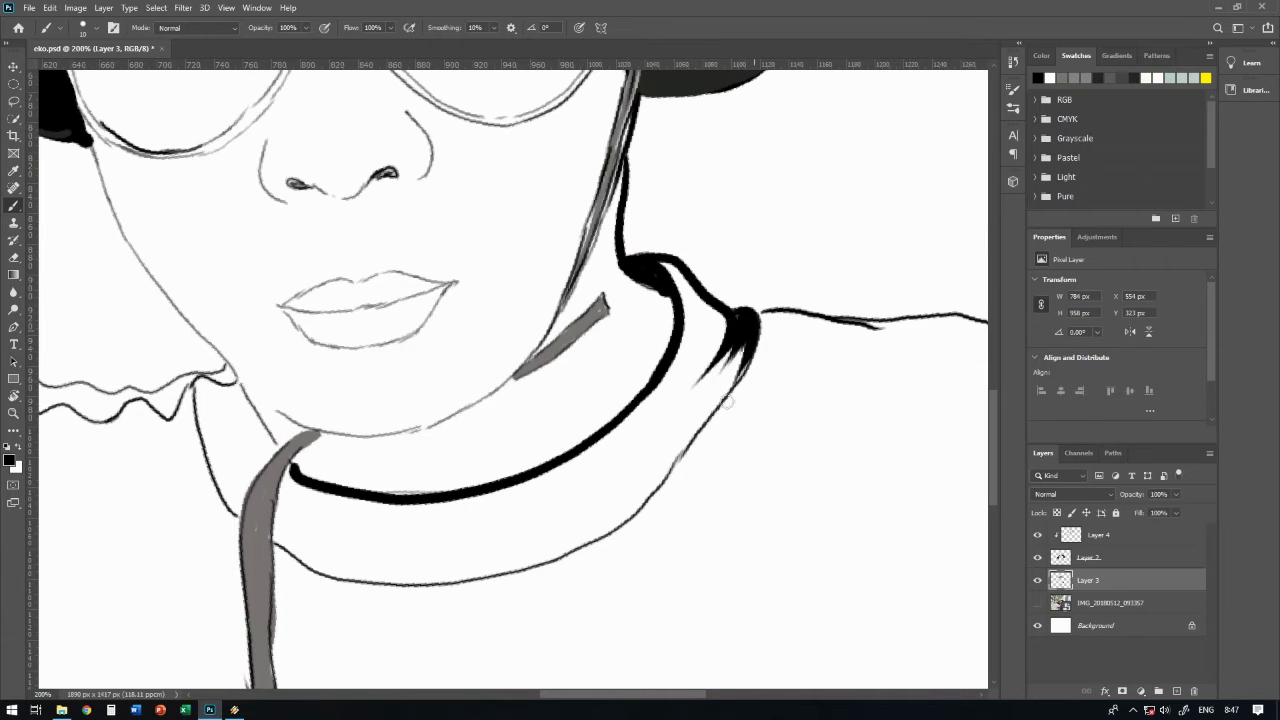
pyautogui.moveTo(259, 484); pyautogui.dragTo(459, 354)
# Hatch black shadow below both collar tips and thicken the collar lines
pyautogui.moveTo(420, 232); pyautogui.dragTo(398, 237)
pyautogui.moveTo(484, 330); pyautogui.dragTo(584, 253)
pyautogui.moveTo(495, 160)
pyautogui.mouseDown()
pyautogui.moveTo(500, 265)
pyautogui.moveTo(525, 225)
pyautogui.mouseUp()
pyautogui.moveTo(530, 170); pyautogui.dragTo(520, 310)
pyautogui.moveTo(520, 310)
pyautogui.mouseDown()
pyautogui.moveTo(413, 276)
pyautogui.moveTo(688, 330)
pyautogui.moveTo(806, 280)
pyautogui.mouseUp()
pyautogui.moveTo(800, 280); pyautogui.dragTo(527, 484)
pyautogui.moveTo(602, 292)
pyautogui.mouseDown()
pyautogui.moveTo(593, 240)
pyautogui.moveTo(605, 340)
pyautogui.mouseUp()
pyautogui.moveTo(610, 260); pyautogui.dragTo(600, 365)
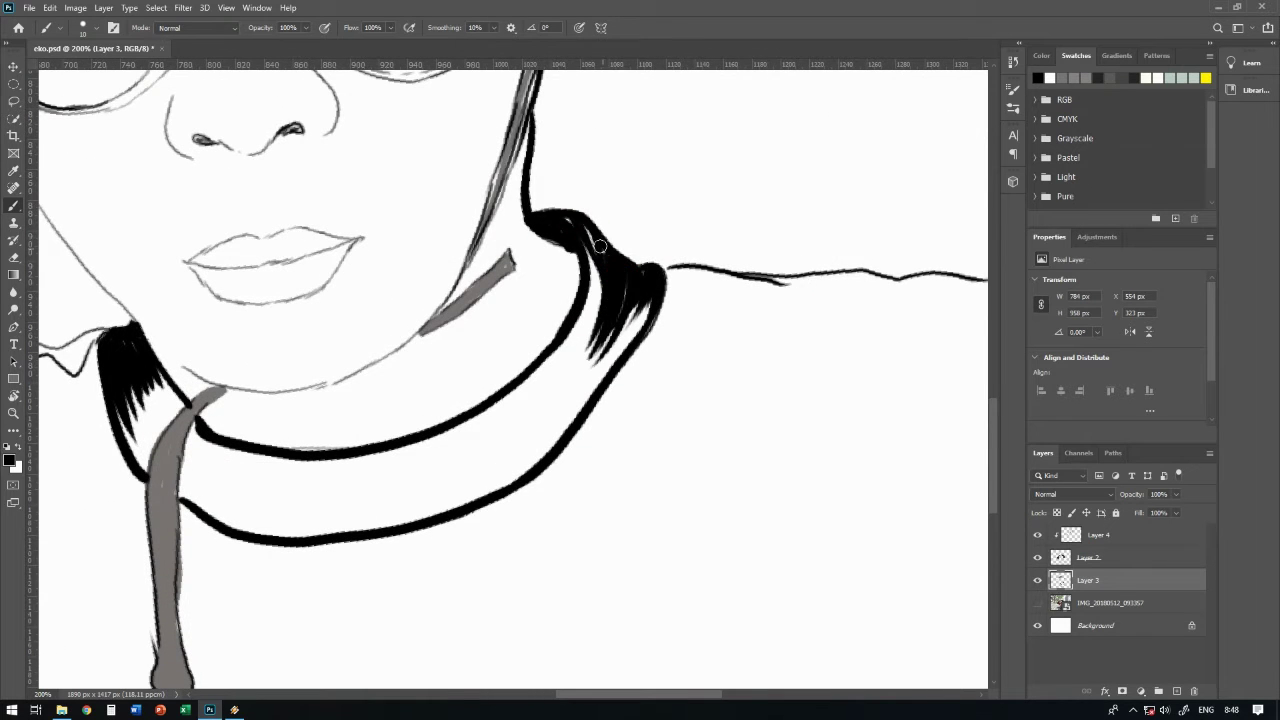
pyautogui.moveTo(318, 493); pyautogui.dragTo(691, 357)
pyautogui.moveTo(505, 189)
pyautogui.mouseDown()
pyautogui.moveTo(737, 290)
pyautogui.moveTo(433, 323)
pyautogui.mouseUp()
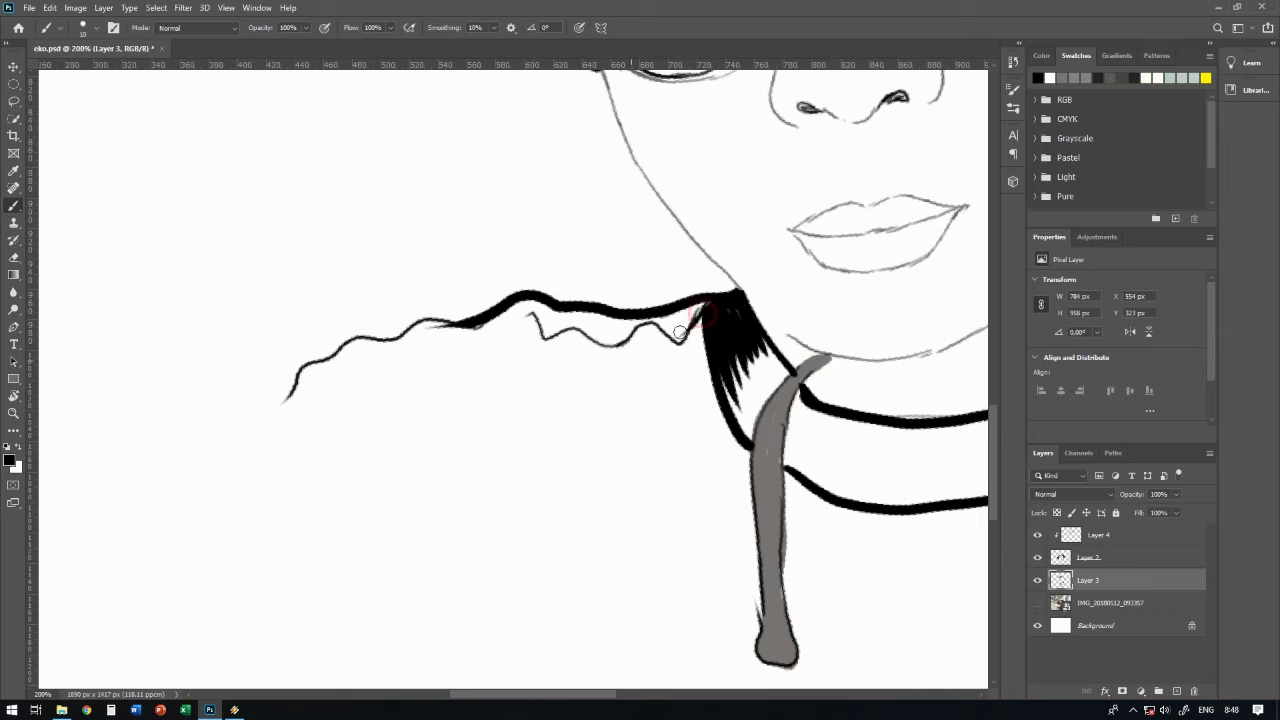
# Ink the upper collar, wavy shoulder lines and both nose sides in thick black
pyautogui.moveTo(712, 305); pyautogui.dragTo(528, 316)
pyautogui.moveTo(822, 290); pyautogui.dragTo(477, 535)
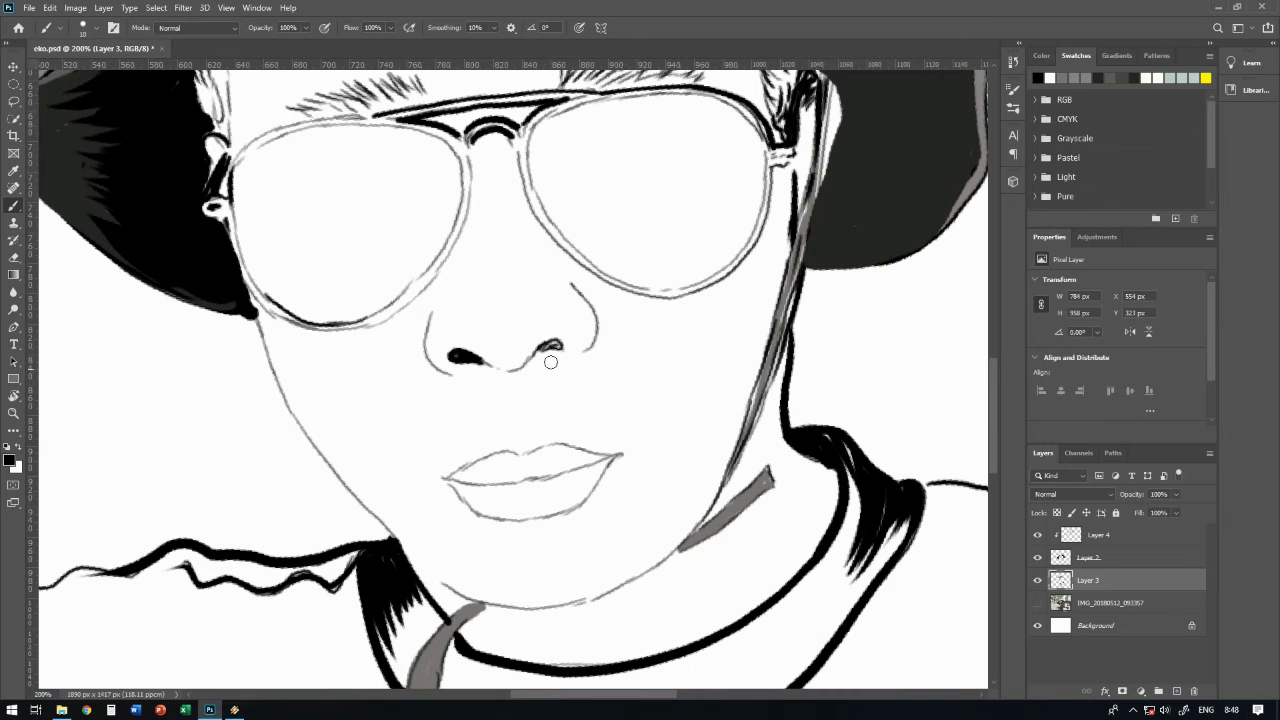
pyautogui.moveTo(432, 312)
pyautogui.mouseDown()
pyautogui.moveTo(426, 332)
pyautogui.moveTo(447, 368)
pyautogui.mouseUp()
pyautogui.moveTo(576, 286); pyautogui.dragTo(592, 352)
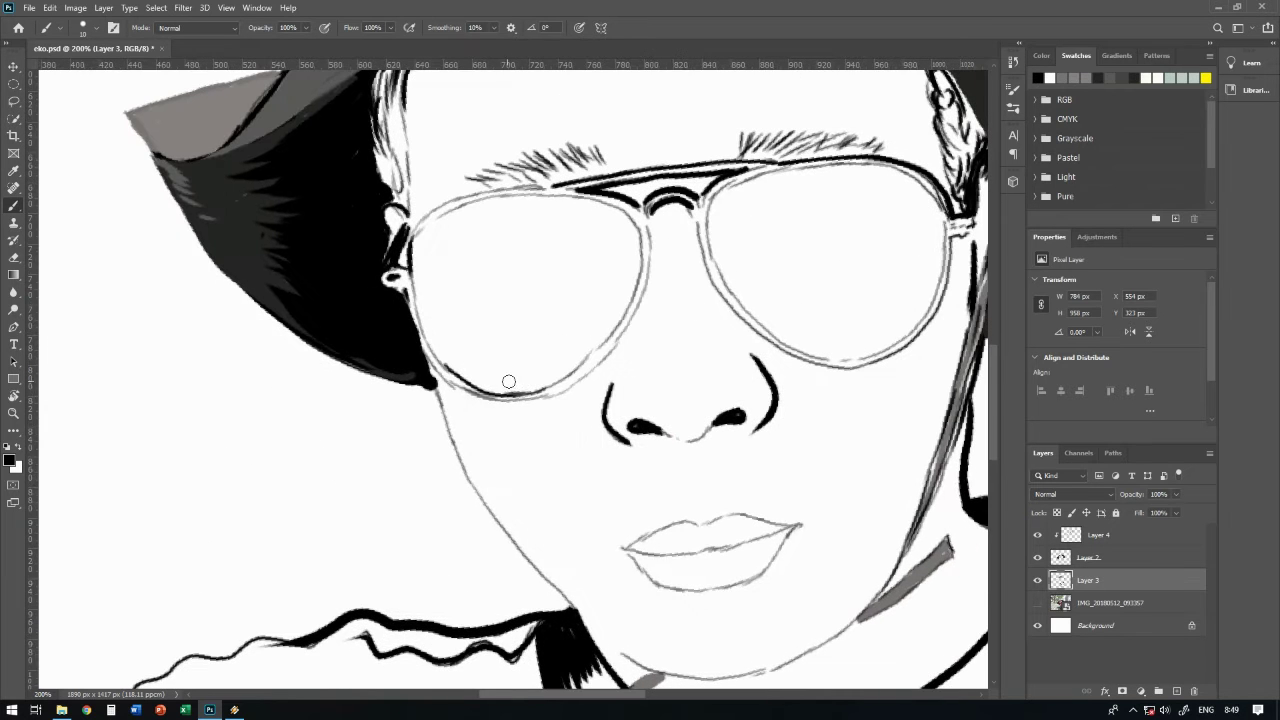
pyautogui.moveTo(328, 310); pyautogui.dragTo(508, 380)
pyautogui.press('e')
pyautogui.hotkey('alt', ']')
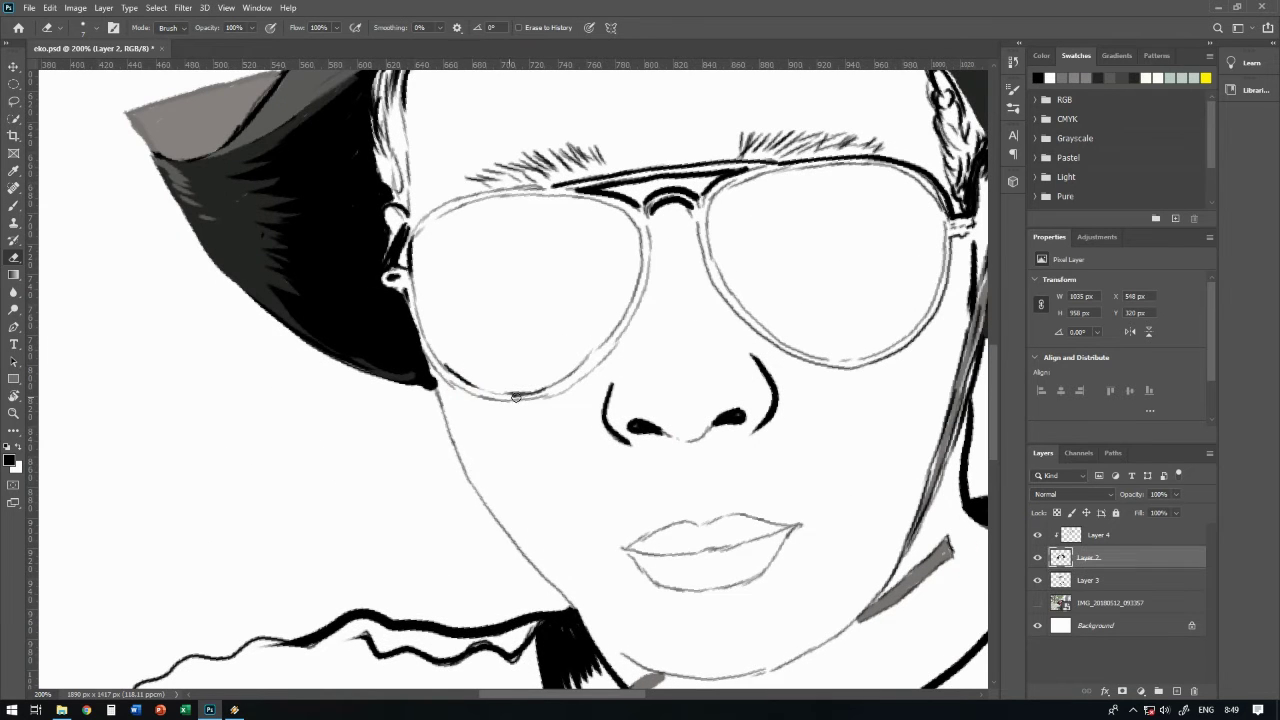
# On a new layer, fill the left sunglass lens solid black
pyautogui.press('b')
pyautogui.click(1176, 691)
pyautogui.moveTo(620, 250); pyautogui.dragTo(558, 400)
pyautogui.moveTo(590, 305)
pyautogui.mouseDown()
pyautogui.moveTo(608, 325)
pyautogui.moveTo(514, 464)
pyautogui.mouseUp()
pyautogui.moveTo(390, 305)
pyautogui.mouseDown()
pyautogui.moveTo(440, 450)
pyautogui.moveTo(532, 468)
pyautogui.mouseUp()
pyautogui.moveTo(600, 292); pyautogui.dragTo(395, 330)
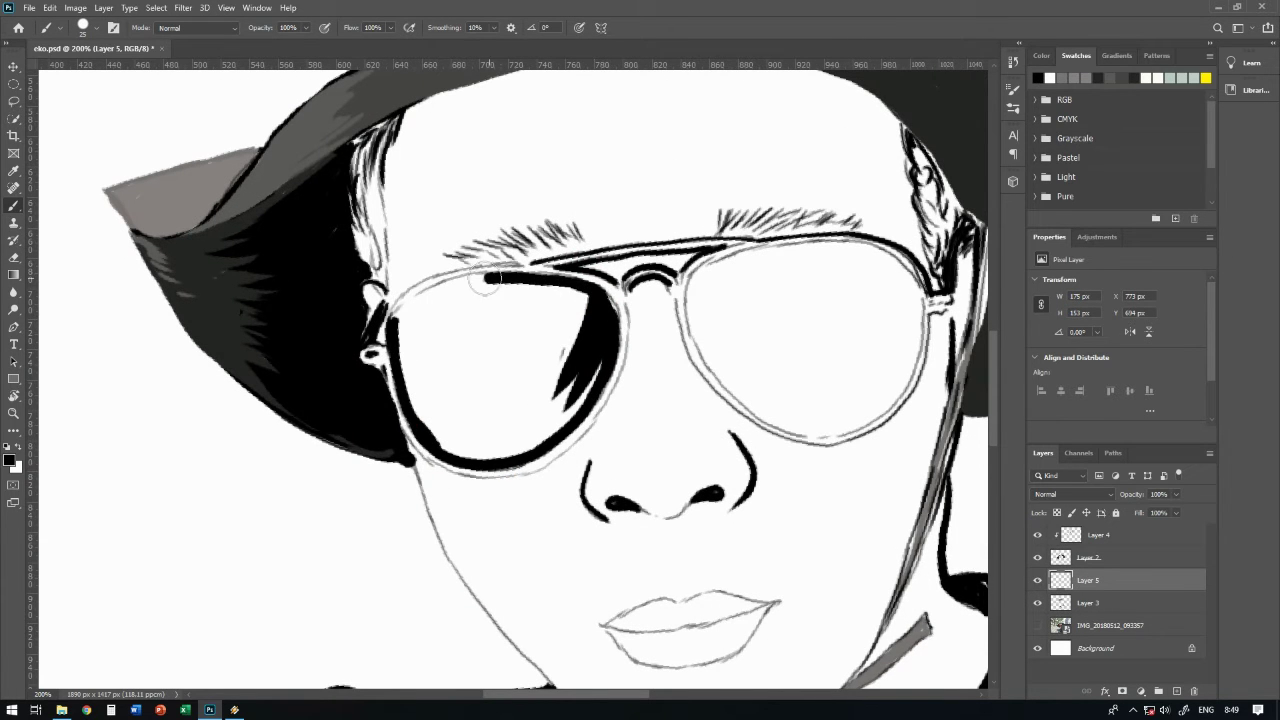
pyautogui.moveTo(588, 300); pyautogui.dragTo(560, 440)
pyautogui.moveTo(470, 300); pyautogui.dragTo(580, 380)
pyautogui.moveTo(590, 330); pyautogui.dragTo(500, 420)
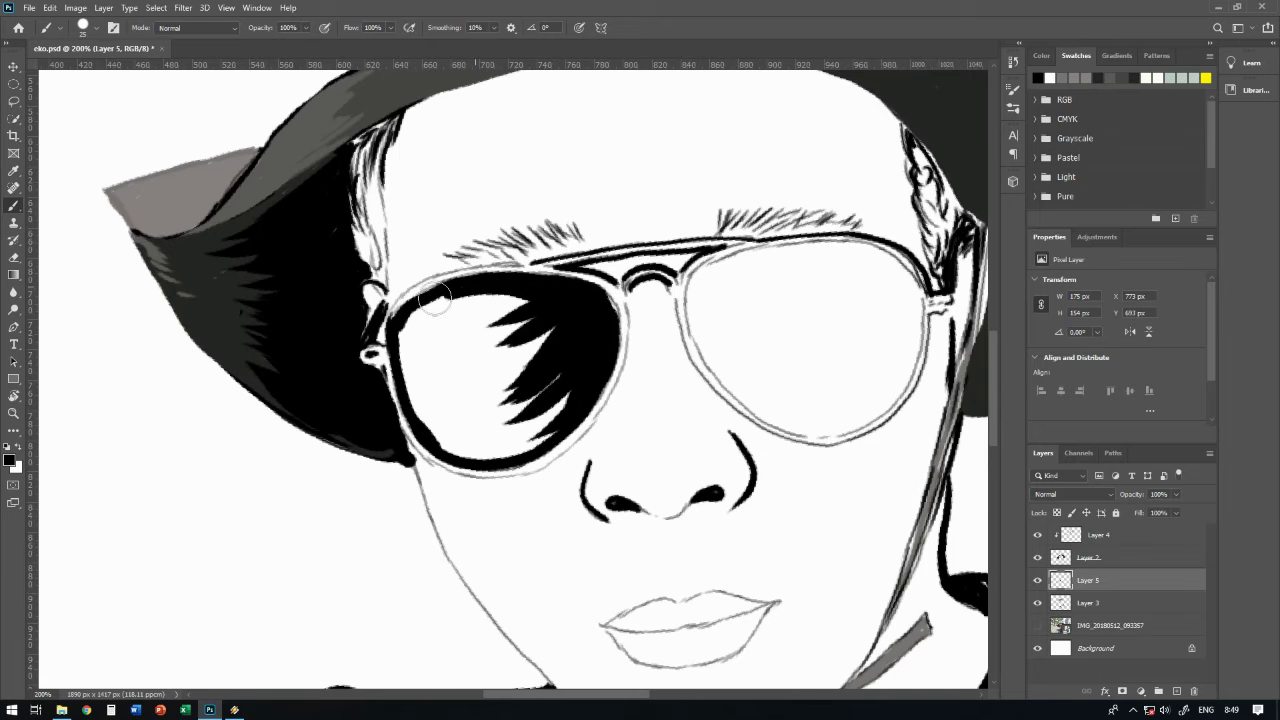
pyautogui.moveTo(400, 290); pyautogui.dragTo(420, 430)
pyautogui.moveTo(400, 420); pyautogui.dragTo(553, 311)
pyautogui.moveTo(446, 308)
pyautogui.mouseDown()
pyautogui.moveTo(540, 340)
pyautogui.moveTo(500, 420)
pyautogui.moveTo(543, 363)
pyautogui.moveTo(499, 331)
pyautogui.moveTo(505, 416)
pyautogui.mouseUp()
# Fill the right sunglass lens solid black, rims included
pyautogui.moveTo(700, 275)
pyautogui.mouseDown()
pyautogui.moveTo(820, 248)
pyautogui.moveTo(900, 278)
pyautogui.moveTo(915, 340)
pyautogui.moveTo(890, 395)
pyautogui.moveTo(830, 432)
pyautogui.mouseUp()
pyautogui.moveTo(690, 265)
pyautogui.mouseDown()
pyautogui.moveTo(701, 329)
pyautogui.moveTo(770, 432)
pyautogui.moveTo(880, 420)
pyautogui.mouseUp()
pyautogui.moveTo(760, 270); pyautogui.dragTo(900, 280)
pyautogui.moveTo(720, 260); pyautogui.dragTo(725, 390)
pyautogui.moveTo(720, 300)
pyautogui.mouseDown()
pyautogui.moveTo(754, 311)
pyautogui.moveTo(763, 334)
pyautogui.moveTo(880, 380)
pyautogui.moveTo(856, 284)
pyautogui.moveTo(800, 370)
pyautogui.moveTo(826, 333)
pyautogui.mouseUp()
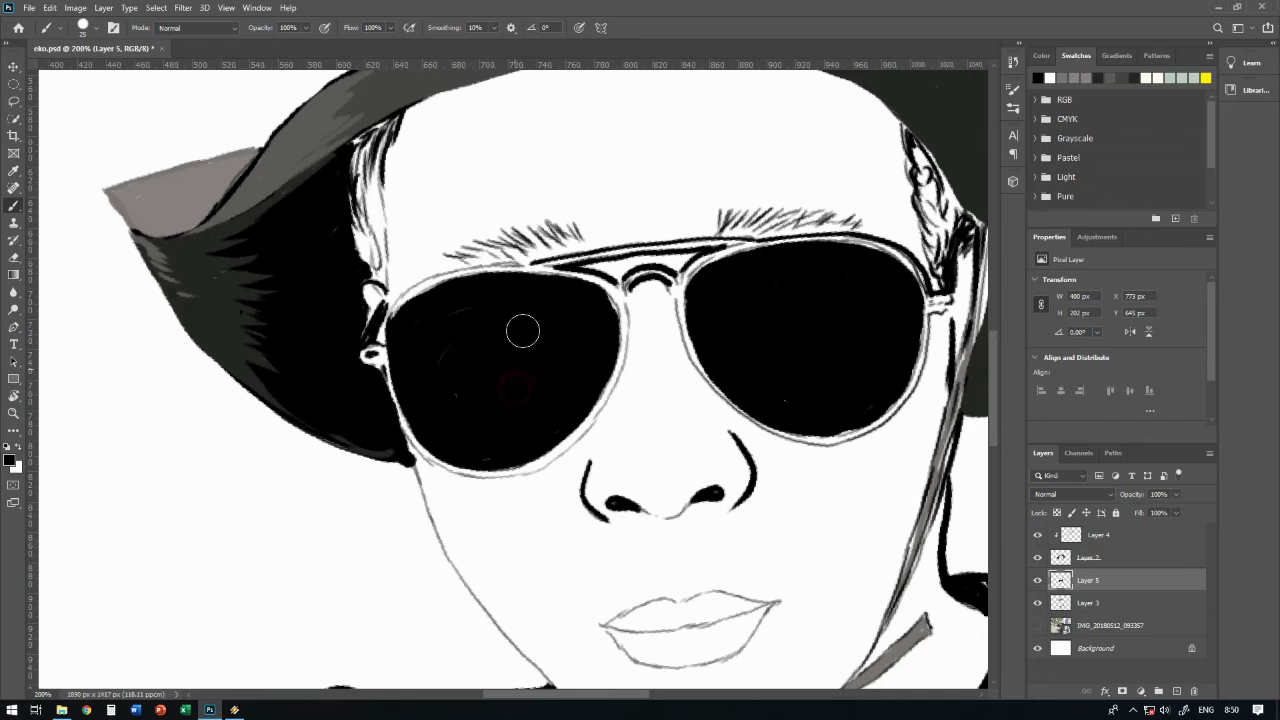
# Add a new layer clipped to the lenses and pick grey as the colour
pyautogui.click(1176, 691)
pyautogui.hotkey('ctrl', 'alt', 'g')
pyautogui.click(9, 460)
pyautogui.click(997, 374)
# Paint a grey diagonal reflection across each lens
pyautogui.moveTo(425, 440)
pyautogui.mouseDown()
pyautogui.moveTo(558, 272)
pyautogui.moveTo(491, 263)
pyautogui.moveTo(429, 329)
pyautogui.mouseUp()
pyautogui.moveTo(857, 262)
pyautogui.mouseDown()
pyautogui.moveTo(729, 398)
pyautogui.moveTo(810, 262)
pyautogui.mouseUp()
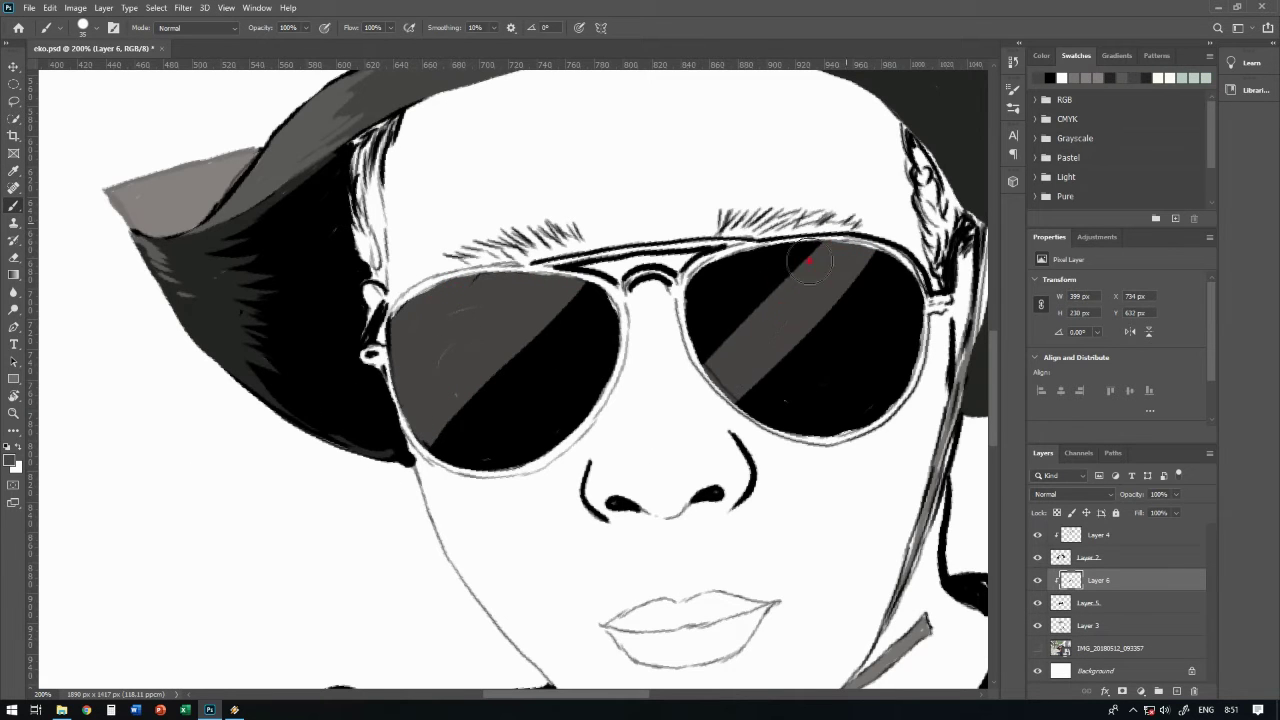
pyautogui.hotkey('alt', '[')
pyautogui.press('d')
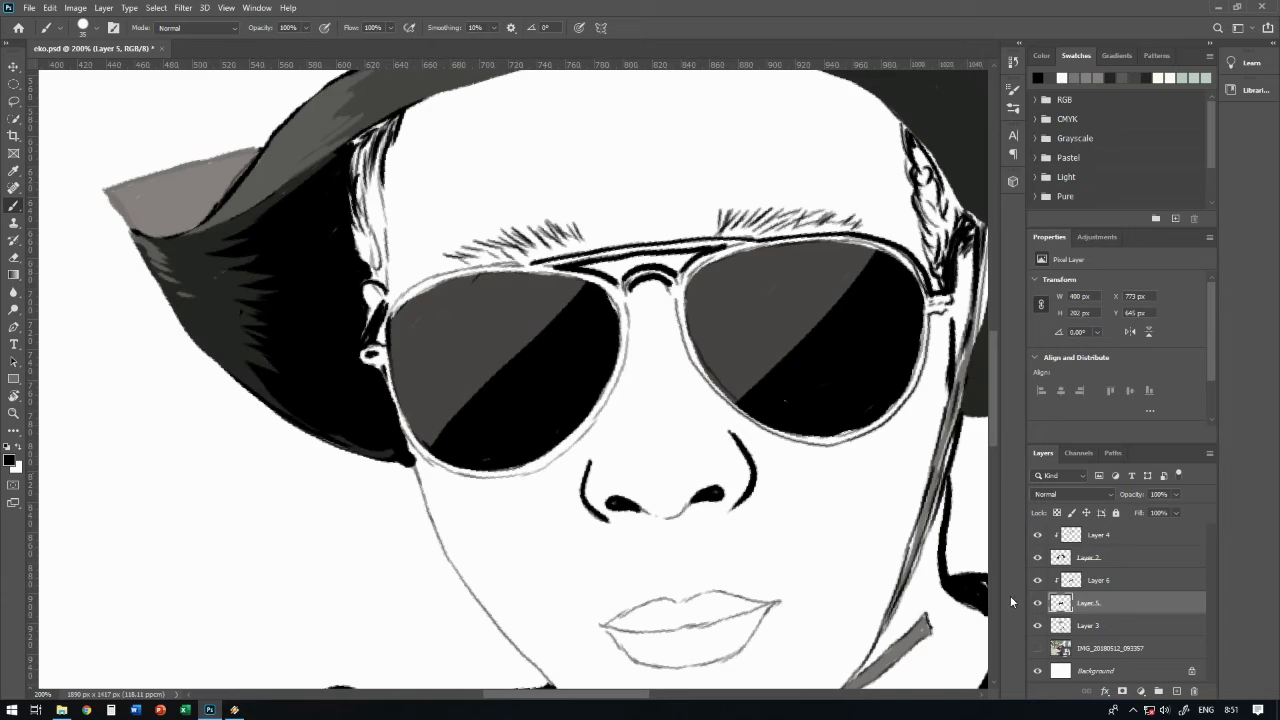
# On another clipped layer, paint thin light-grey streaks across the lenses
pyautogui.hotkey('alt', ']')
pyautogui.hotkey('ctrl', 'shift', 'alt', 'n')
pyautogui.hotkey('ctrl', 'alt', 'g')
pyautogui.press('i')
pyautogui.click(9, 460)
pyautogui.click(697, 500)
pyautogui.press('Return')
pyautogui.press('b')
pyautogui.moveTo(822, 268); pyautogui.dragTo(760, 343)
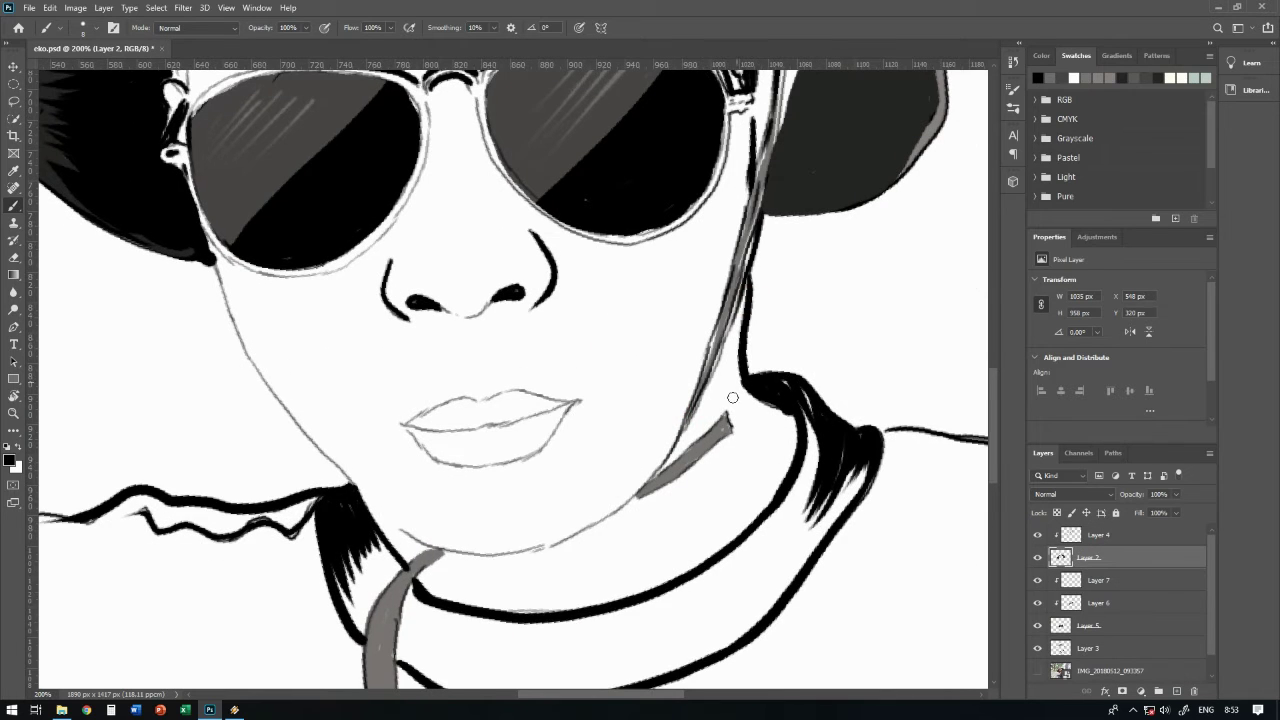
# Darken the chin contour and the left jaw line in black
pyautogui.moveTo(732, 397); pyautogui.dragTo(758, 373)
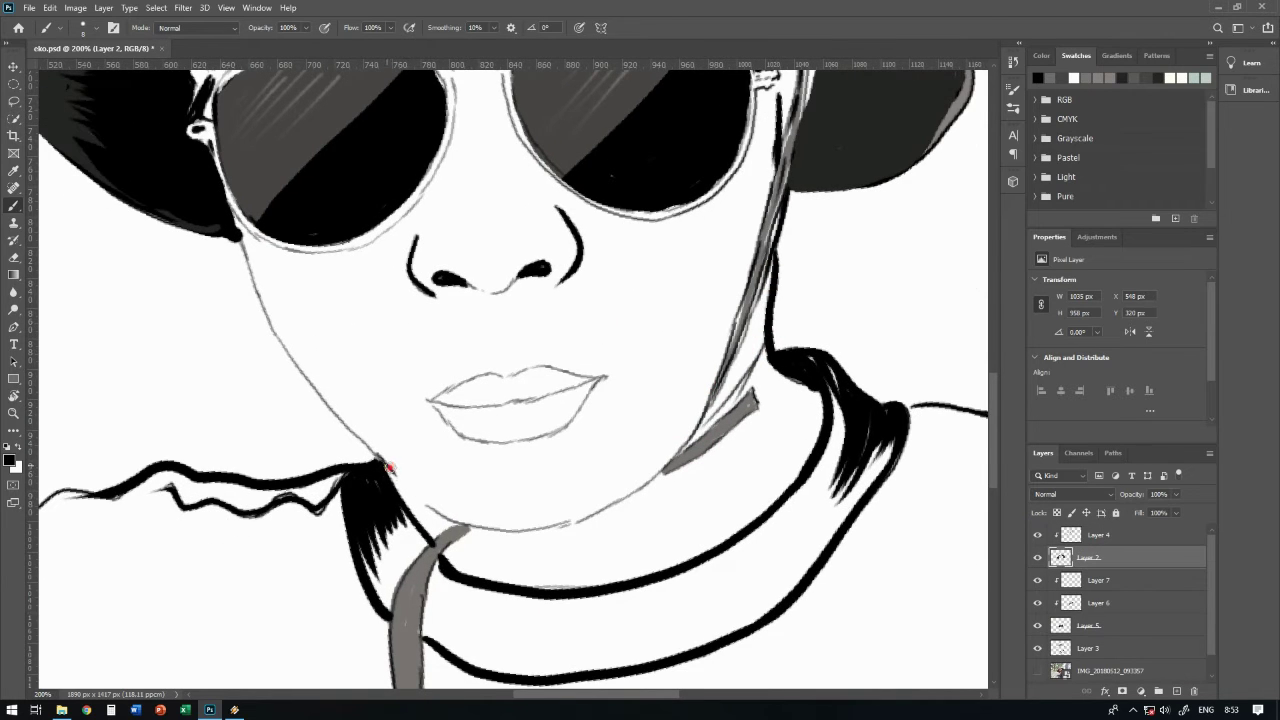
pyautogui.moveTo(483, 523); pyautogui.dragTo(563, 458)
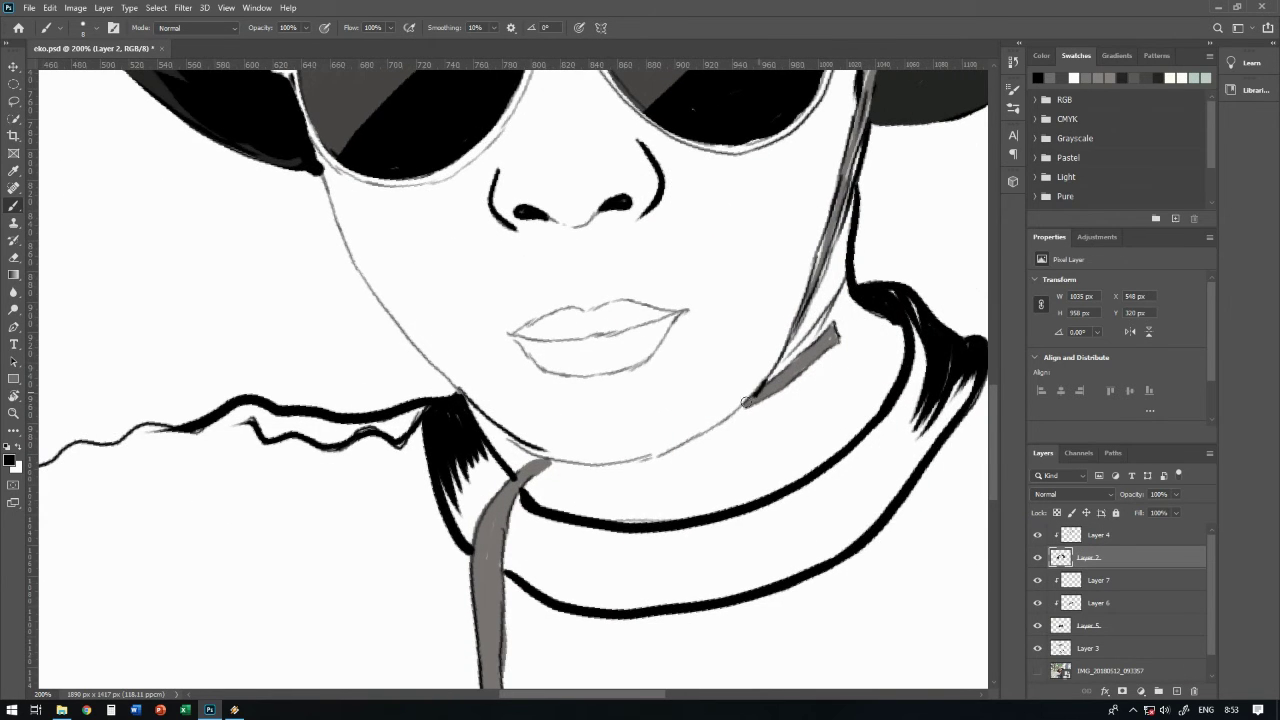
pyautogui.moveTo(669, 449); pyautogui.dragTo(595, 463)
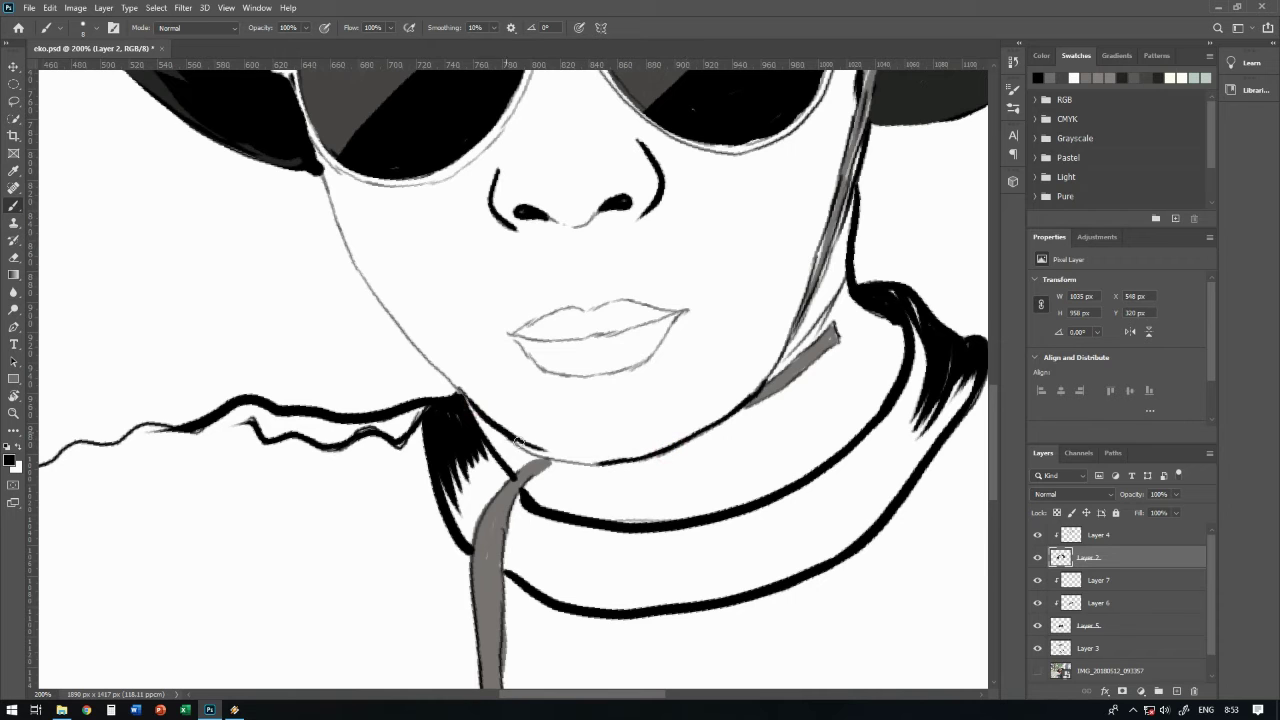
pyautogui.moveTo(540, 371); pyautogui.dragTo(613, 456)
pyautogui.moveTo(384, 230); pyautogui.dragTo(408, 296)
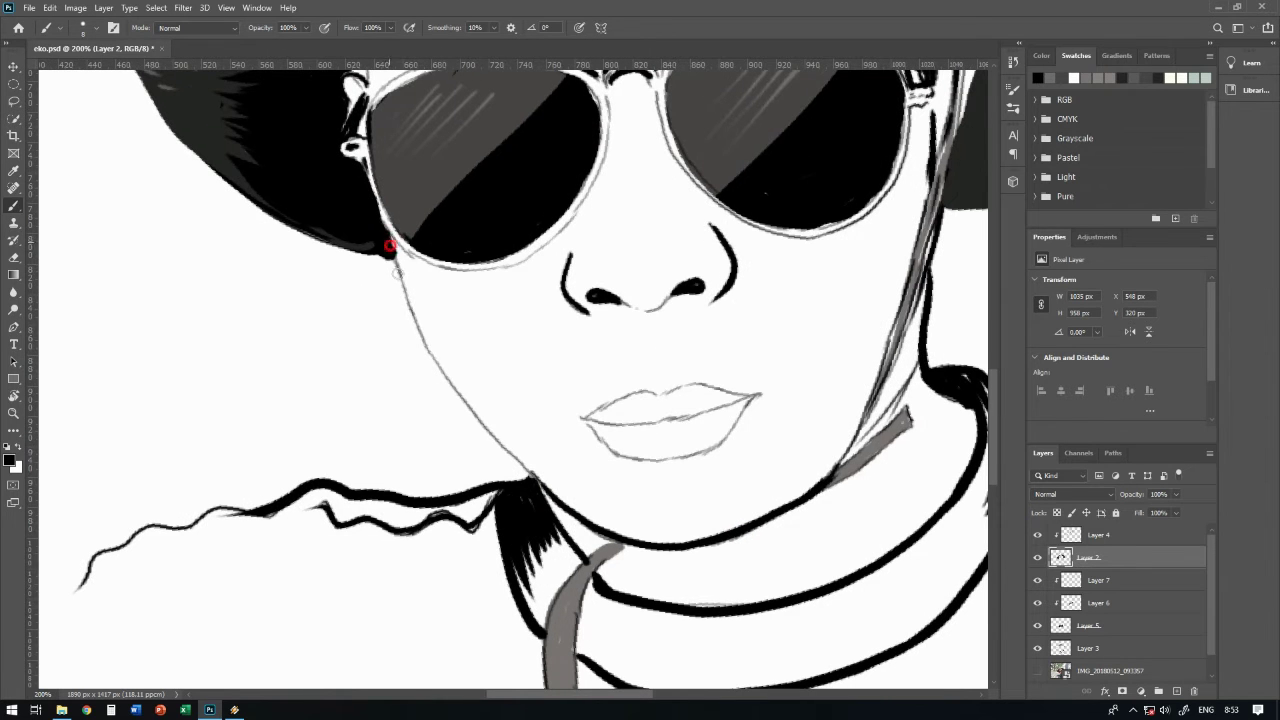
pyautogui.moveTo(450, 374); pyautogui.dragTo(530, 470)
pyautogui.moveTo(620, 355); pyautogui.dragTo(535, 430)
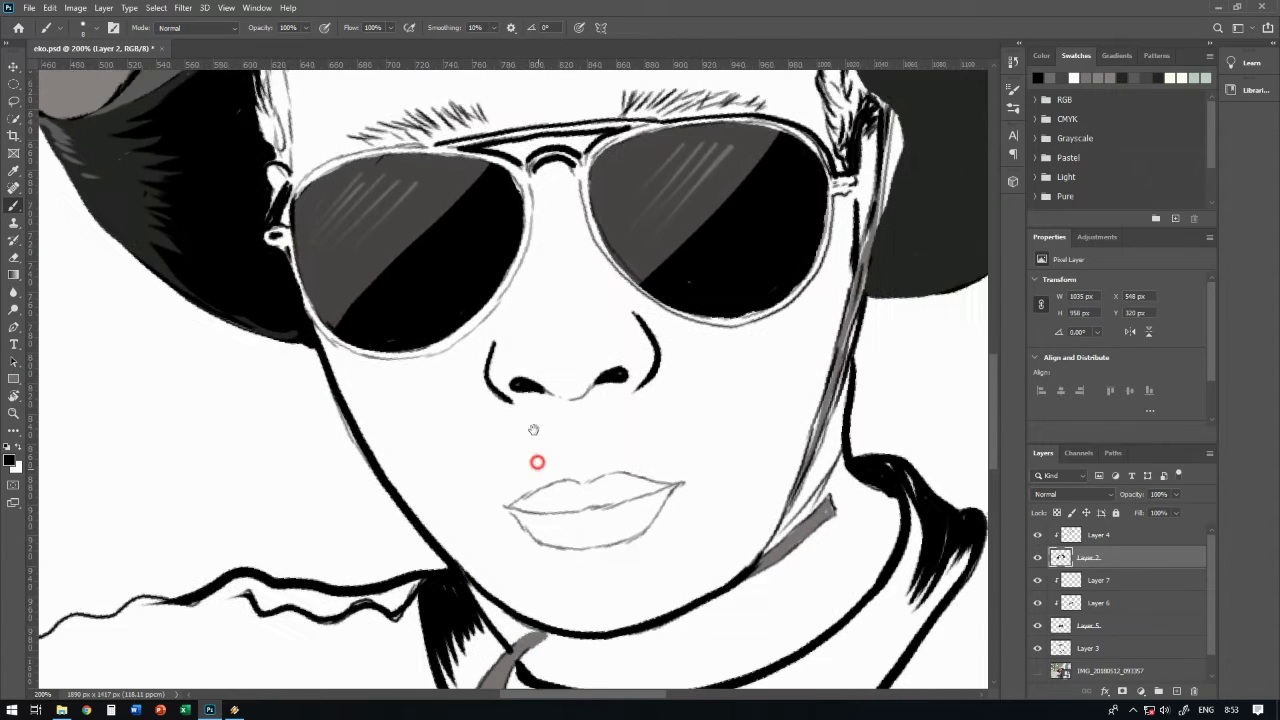
# Ink the upper lip, lower lip and both mouth corners in bold black
pyautogui.scroll(1, 512, 492)
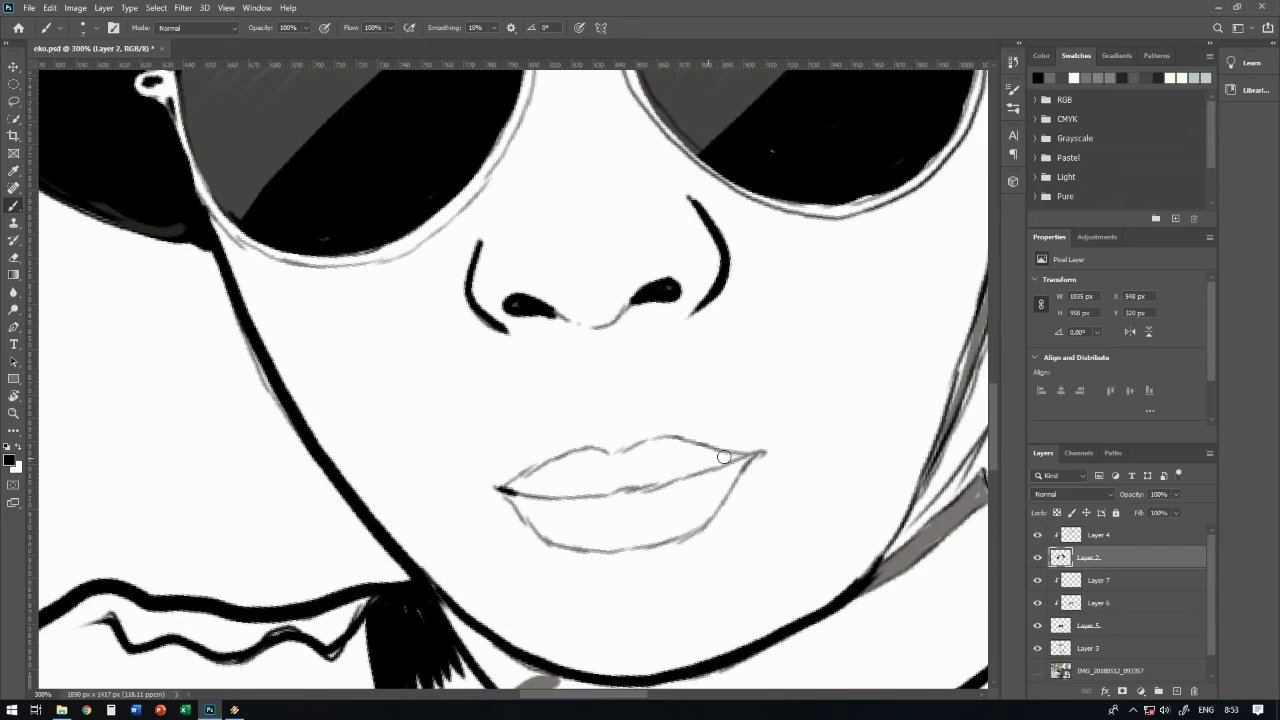
pyautogui.moveTo(743, 460)
pyautogui.mouseDown()
pyautogui.moveTo(546, 500)
pyautogui.moveTo(588, 495)
pyautogui.mouseUp()
pyautogui.moveTo(508, 497); pyautogui.dragTo(541, 535)
pyautogui.moveTo(743, 466)
pyautogui.mouseDown()
pyautogui.moveTo(712, 515)
pyautogui.moveTo(621, 555)
pyautogui.moveTo(540, 540)
pyautogui.moveTo(550, 466)
pyautogui.moveTo(578, 452)
pyautogui.moveTo(662, 437)
pyautogui.moveTo(760, 454)
pyautogui.mouseUp()
pyautogui.moveTo(760, 454)
pyautogui.mouseDown()
pyautogui.moveTo(793, 387)
pyautogui.moveTo(775, 398)
pyautogui.mouseUp()
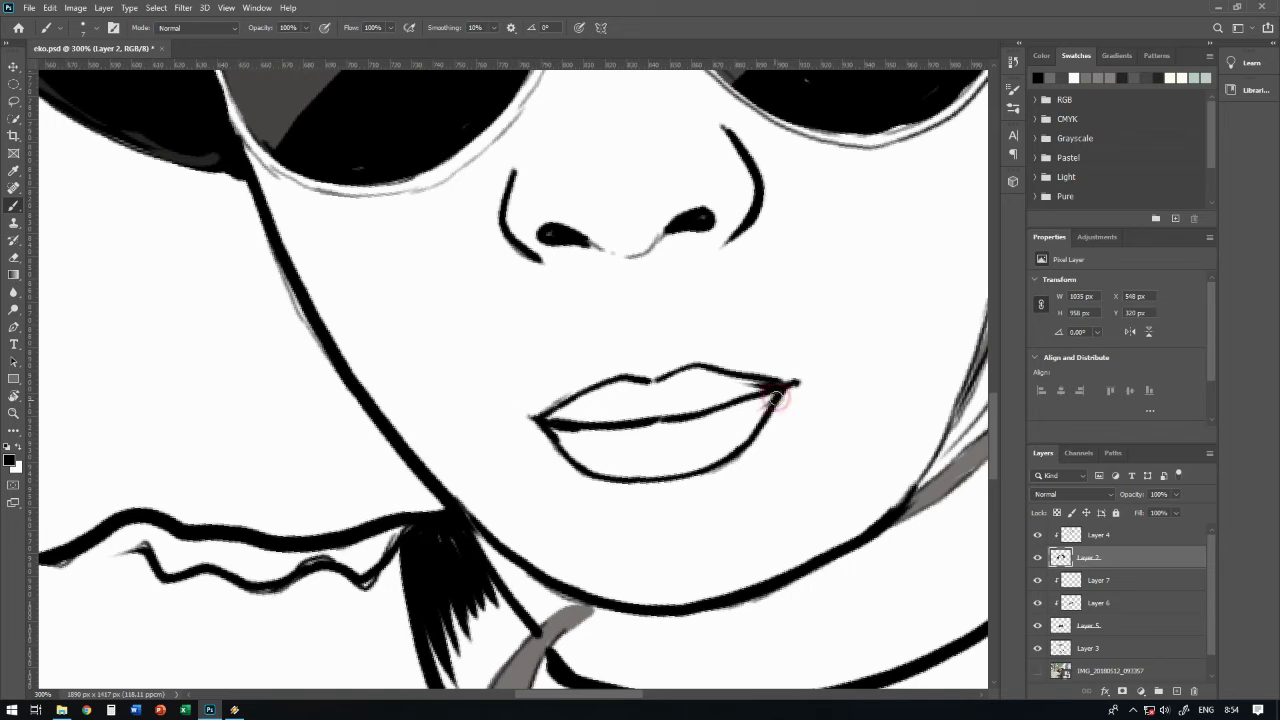
pyautogui.moveTo(704, 435)
pyautogui.mouseDown()
pyautogui.moveTo(594, 471)
pyautogui.moveTo(425, 372)
pyautogui.mouseUp()
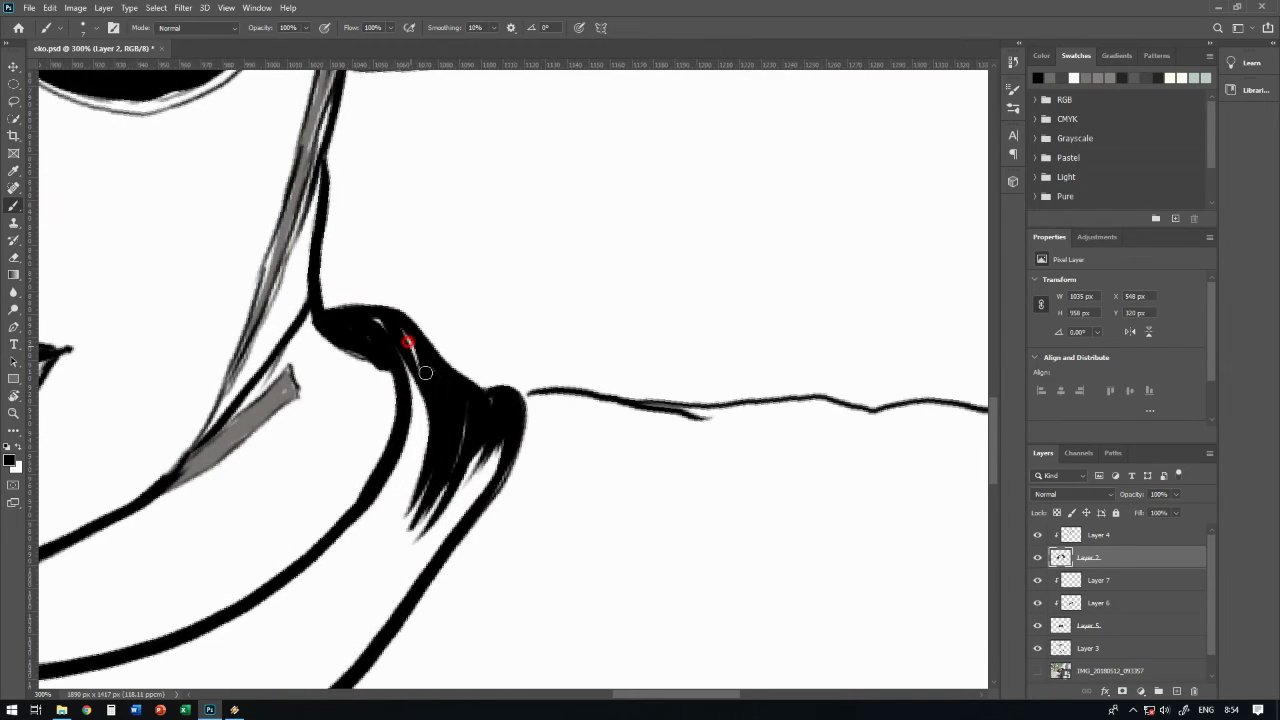
# Draw short spiky black strands along the right shoulder line
pyautogui.hotkey('ctrl', '-')
pyautogui.hotkey('ctrl', '-')
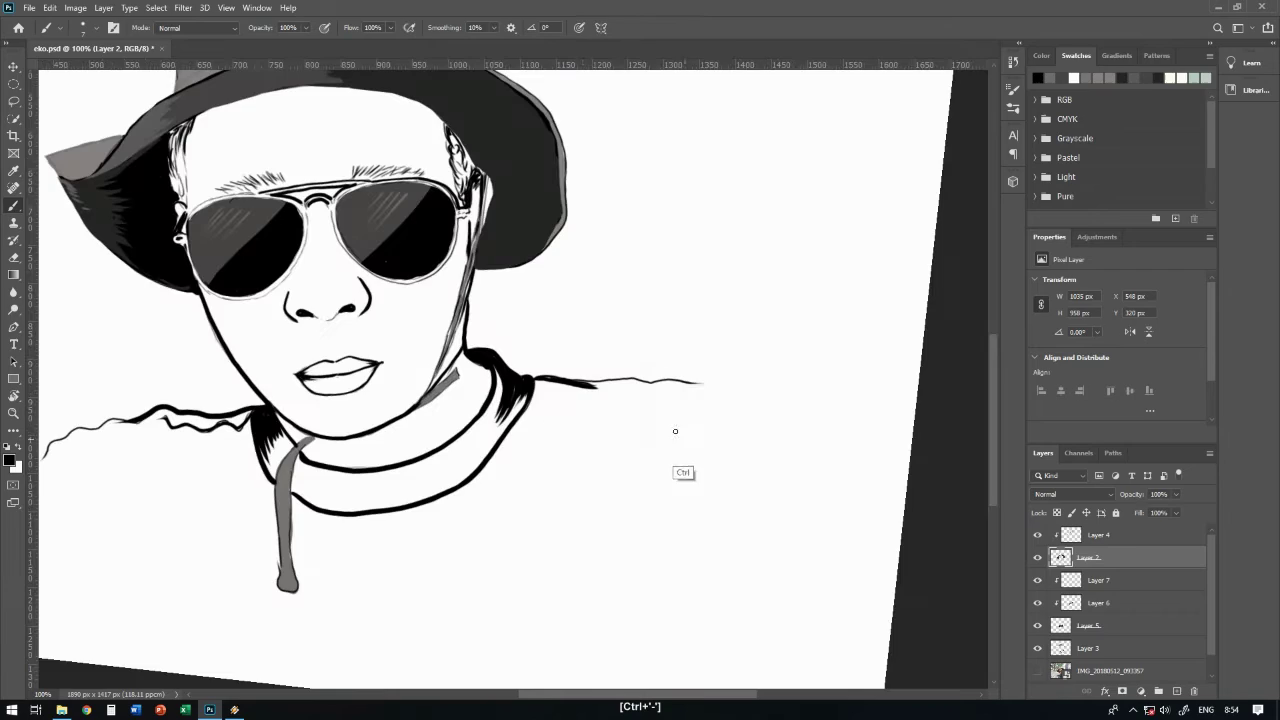
pyautogui.moveTo(673, 383); pyautogui.dragTo(738, 399)
pyautogui.moveTo(538, 382)
pyautogui.mouseDown()
pyautogui.moveTo(598, 367)
pyautogui.moveTo(602, 416)
pyautogui.mouseUp()
pyautogui.moveTo(634, 370); pyautogui.dragTo(618, 418)
pyautogui.moveTo(648, 367)
pyautogui.mouseDown()
pyautogui.moveTo(689, 383)
pyautogui.moveTo(715, 357)
pyautogui.moveTo(695, 395)
pyautogui.mouseUp()
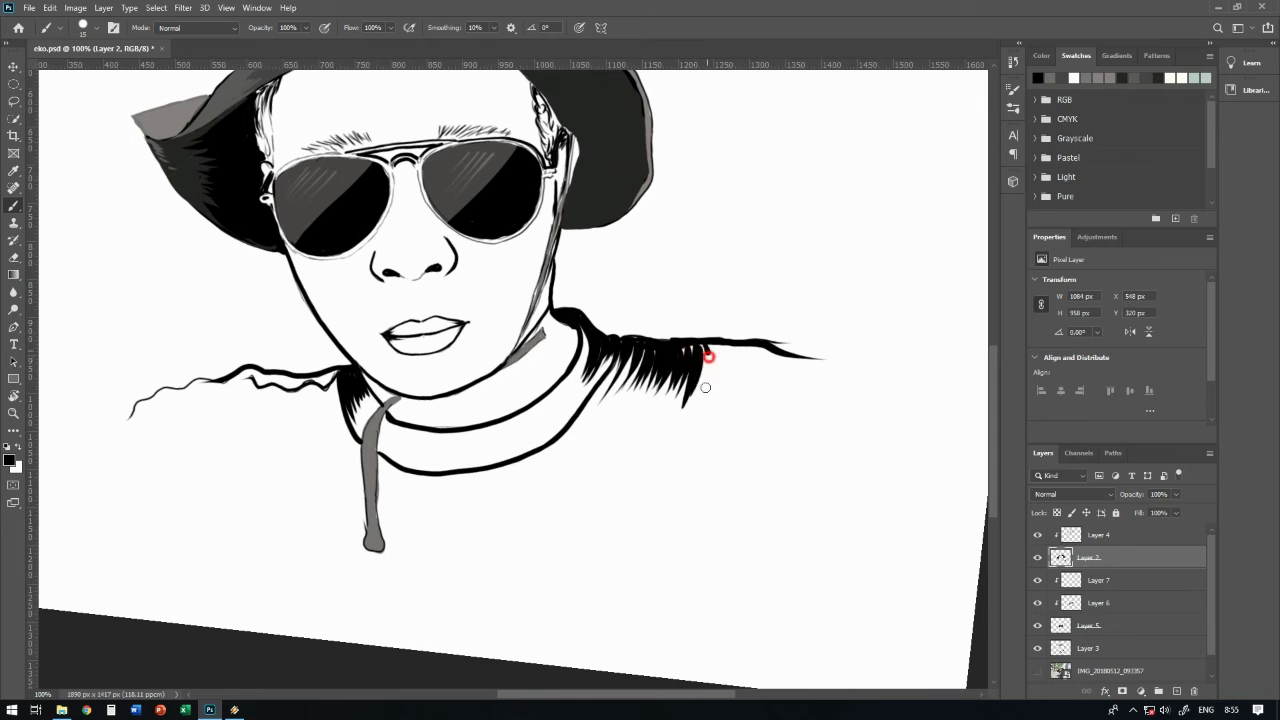
pyautogui.moveTo(718, 341); pyautogui.dragTo(710, 405)
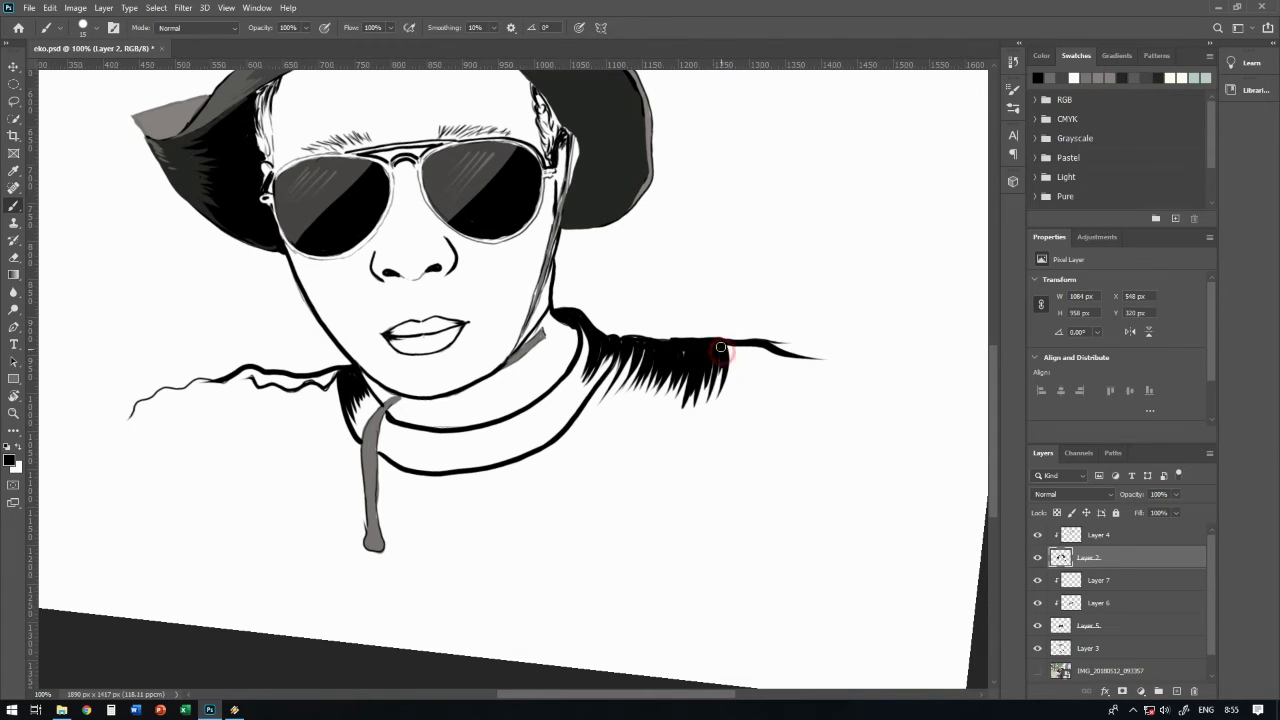
pyautogui.moveTo(722, 341); pyautogui.dragTo(716, 398)
pyautogui.moveTo(737, 340); pyautogui.dragTo(730, 402)
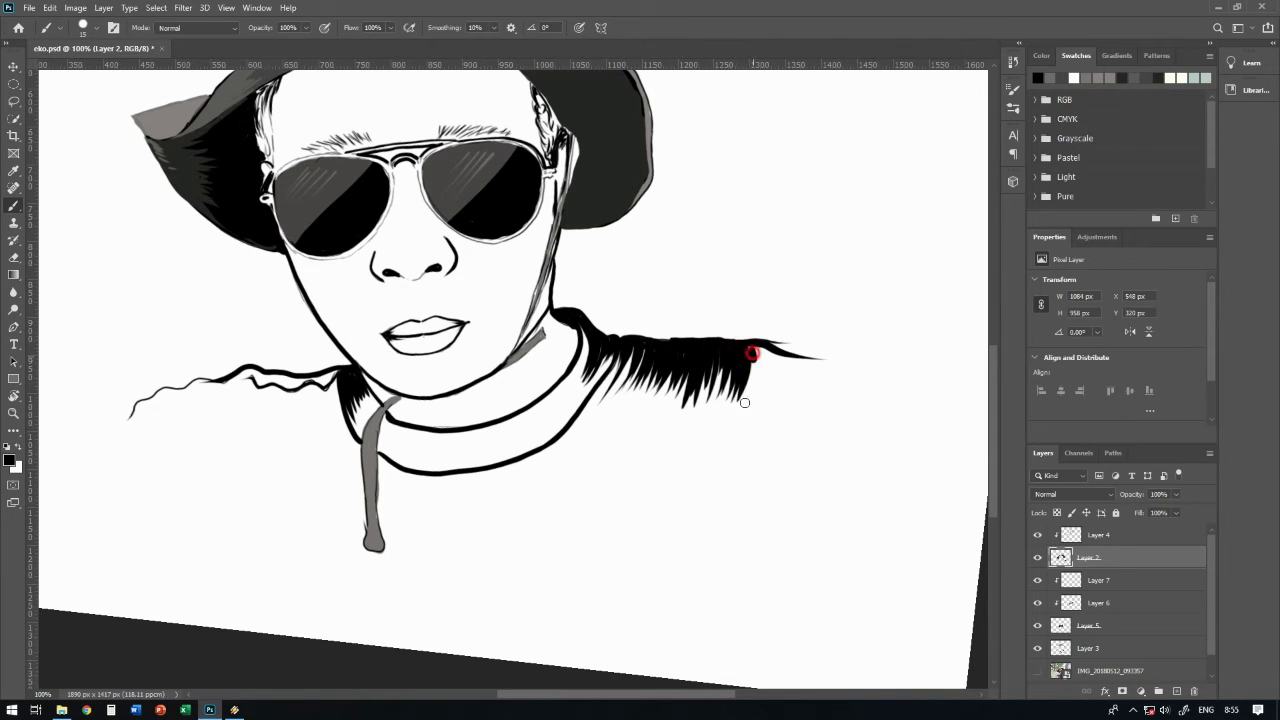
# Add spiky black strands along the left shoulder line
pyautogui.hscroll(-3, 607, 357)
pyautogui.hscroll(-3, 607, 357)
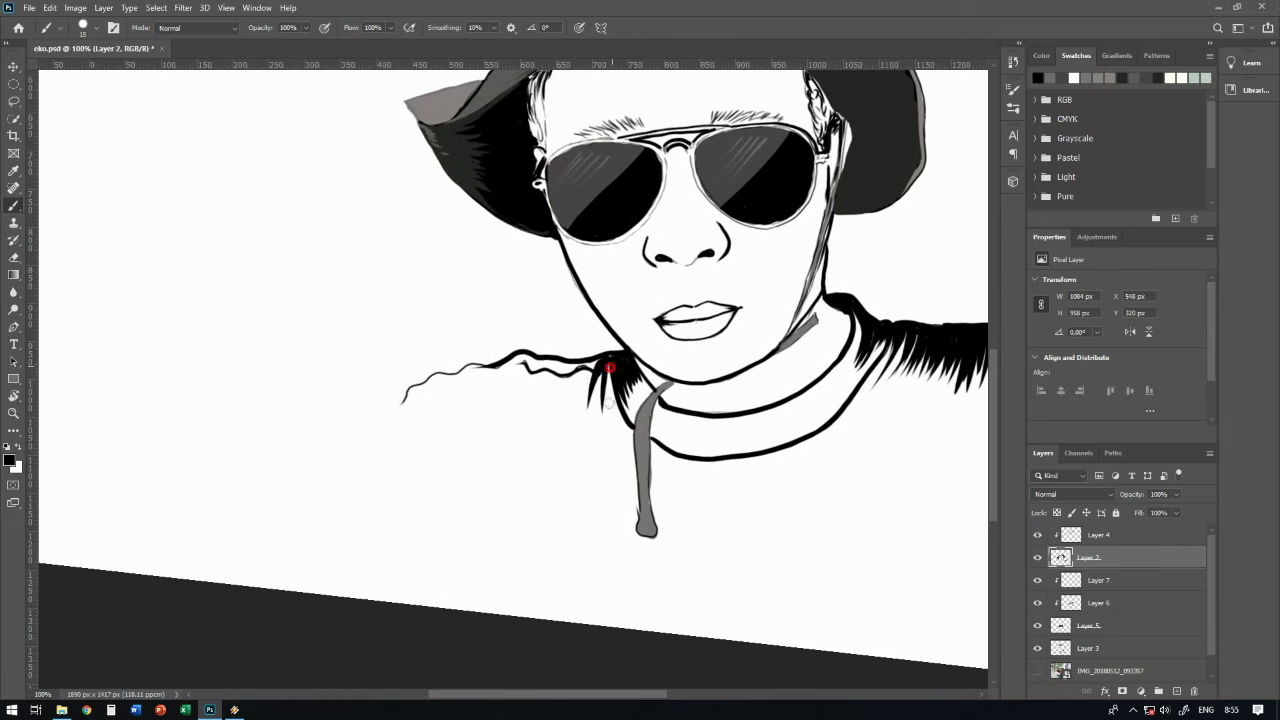
pyautogui.moveTo(591, 364)
pyautogui.mouseDown()
pyautogui.moveTo(558, 418)
pyautogui.moveTo(540, 414)
pyautogui.mouseUp()
pyautogui.moveTo(556, 366); pyautogui.dragTo(512, 414)
pyautogui.moveTo(518, 362); pyautogui.dragTo(488, 404)
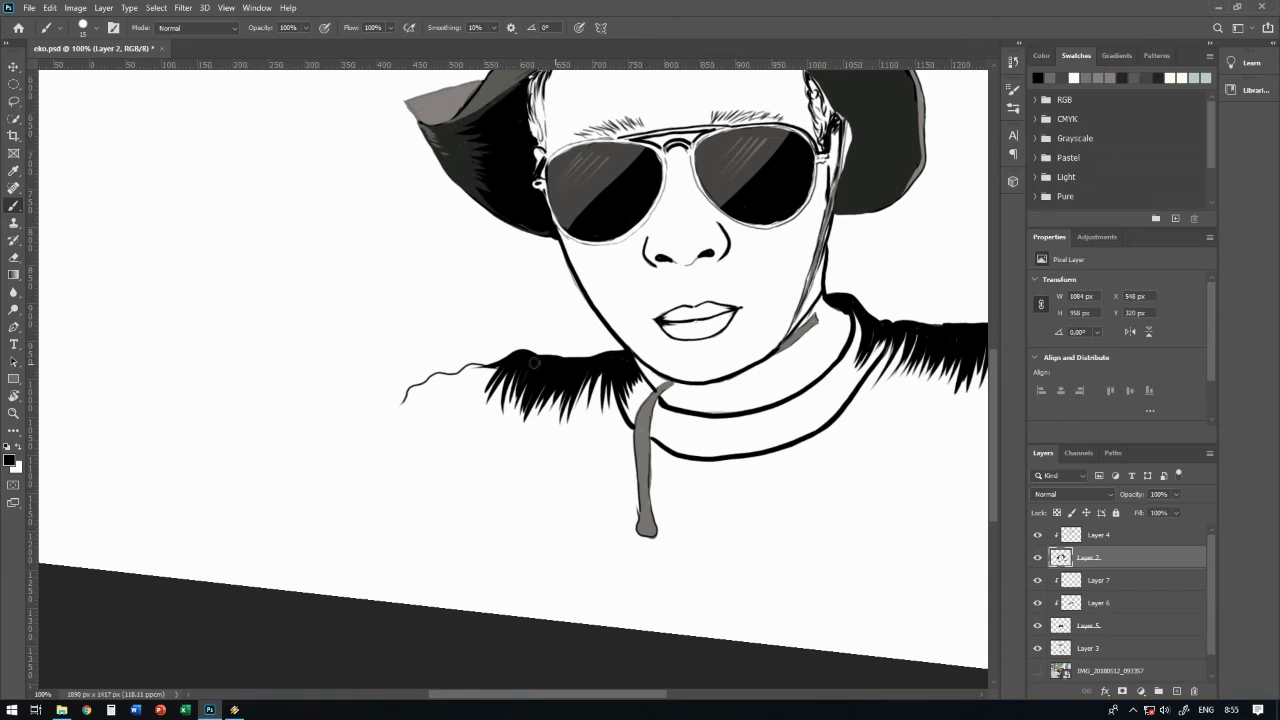
pyautogui.moveTo(603, 366); pyautogui.dragTo(690, 411)
# Outline the grey neck cord in black and shade its left edge
pyautogui.hotkey('ctrl', '+')
pyautogui.hotkey('ctrl', '+')
pyautogui.moveTo(560, 537)
pyautogui.mouseDown()
pyautogui.moveTo(654, 266)
pyautogui.moveTo(624, 242)
pyautogui.moveTo(609, 457)
pyautogui.moveTo(639, 352)
pyautogui.mouseUp()
pyautogui.moveTo(603, 286)
pyautogui.mouseDown()
pyautogui.moveTo(618, 550)
pyautogui.moveTo(589, 533)
pyautogui.moveTo(576, 483)
pyautogui.mouseUp()
pyautogui.scroll(2, 600, 520)
pyautogui.moveTo(680, 188)
pyautogui.mouseDown()
pyautogui.moveTo(640, 205)
pyautogui.moveTo(615, 292)
pyautogui.mouseUp()
pyautogui.moveTo(622, 224)
pyautogui.mouseDown()
pyautogui.moveTo(568, 305)
pyautogui.moveTo(578, 520)
pyautogui.mouseUp()
pyautogui.moveTo(582, 390); pyautogui.dragTo(597, 495)
pyautogui.moveTo(600, 555); pyautogui.dragTo(608, 625)
# Reset the rotated view, fit the whole portrait on screen and select the photo layer
pyautogui.press('v')
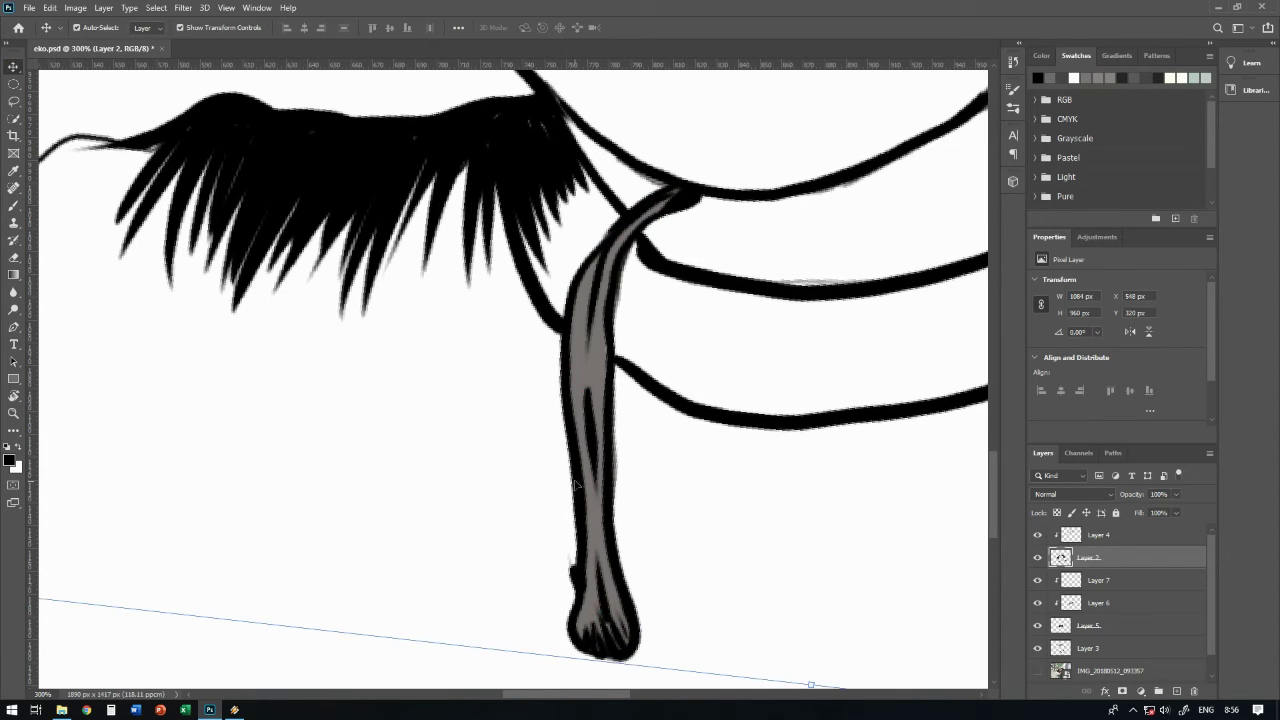
pyautogui.hotkey('ctrl', '-')
pyautogui.hotkey('ctrl', '-')
pyautogui.hotkey('ctrl', '-')
pyautogui.hotkey('ctrl', '-')
pyautogui.hotkey('ctrl', '-')
pyautogui.press('r')
pyautogui.moveTo(745, 402); pyautogui.dragTo(789, 391)
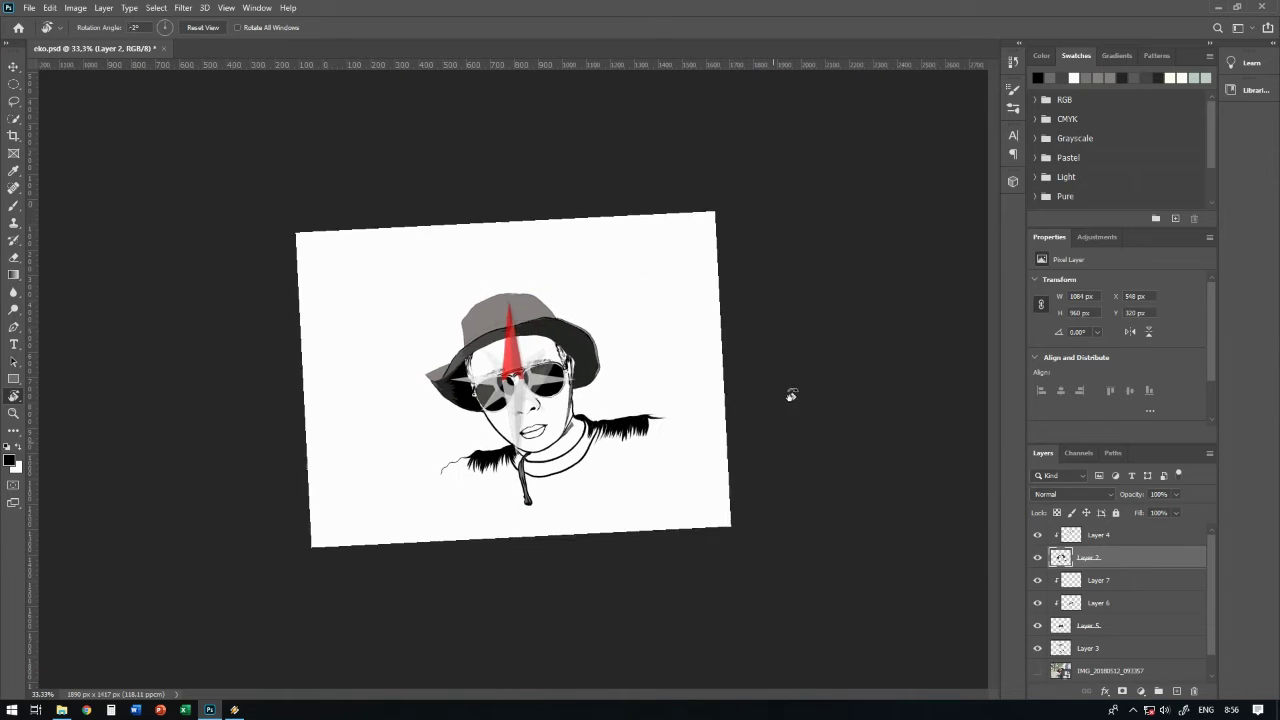
pyautogui.hotkey('ctrl', '0')
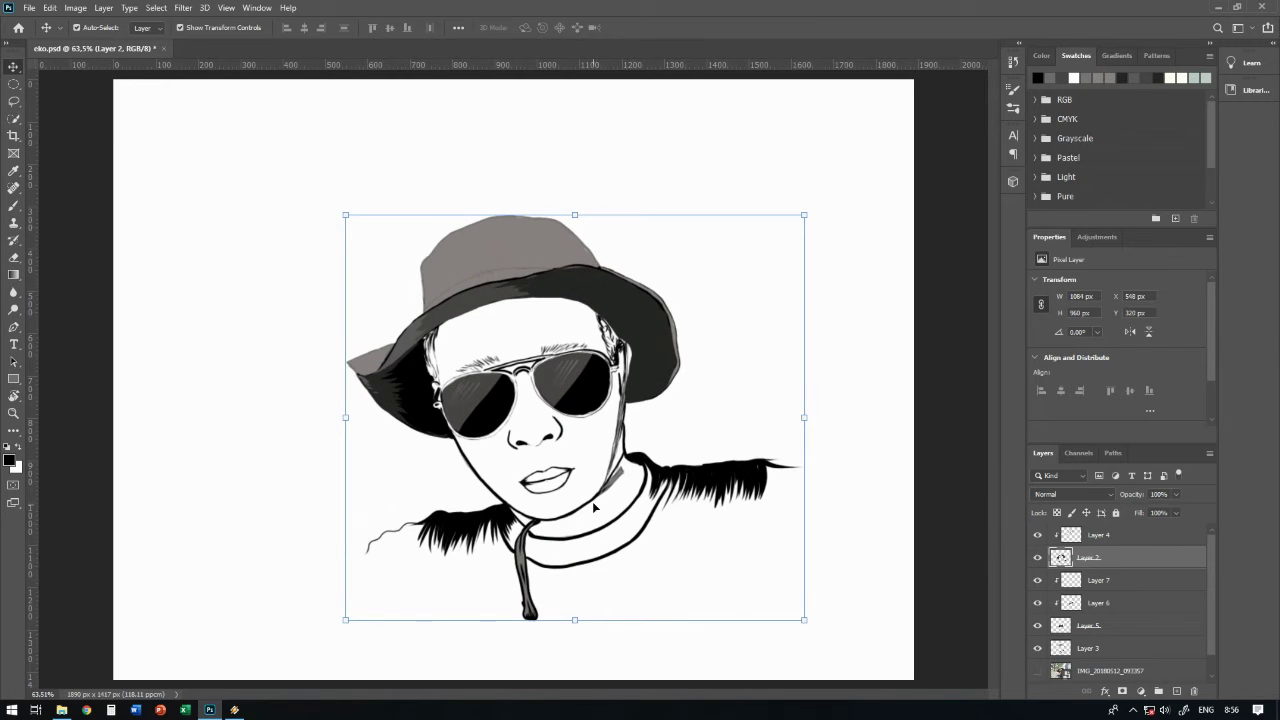
pyautogui.click(838, 402)
pyautogui.hotkey('ctrl', '1')
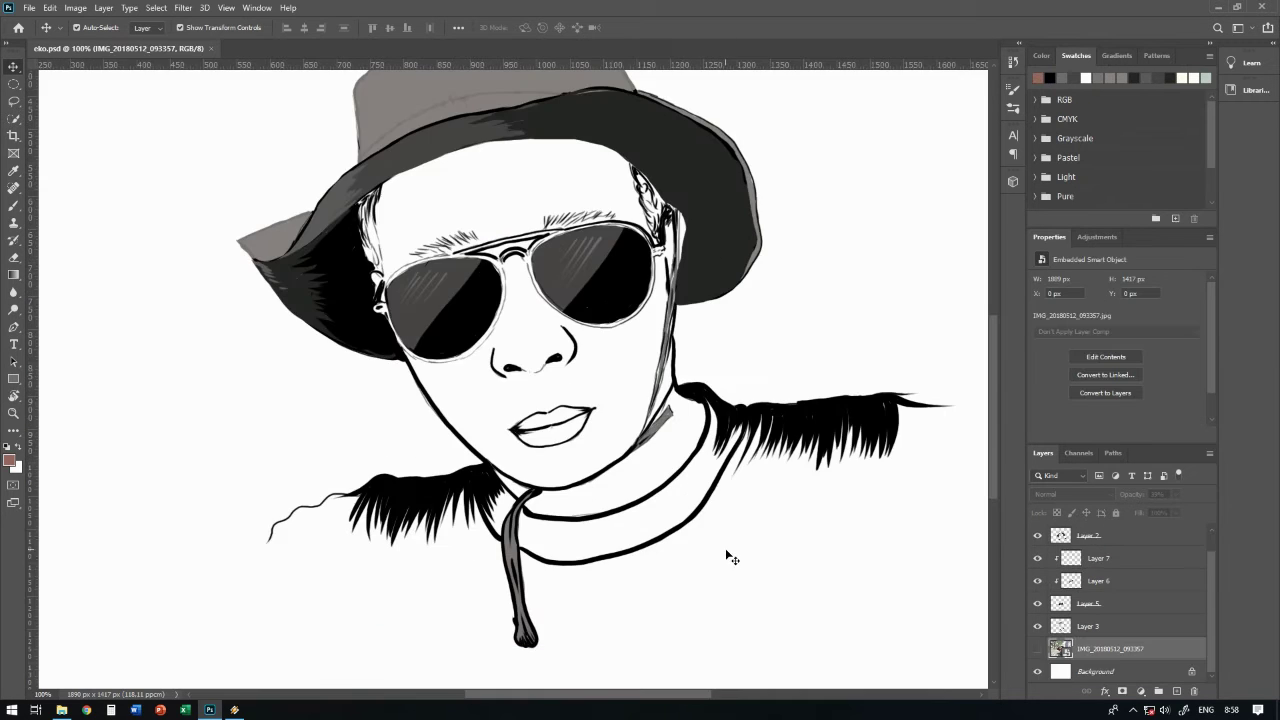
# On a new layer above the photo, paint the upper and lower lips brown
pyautogui.press('b')
pyautogui.click(1176, 690)
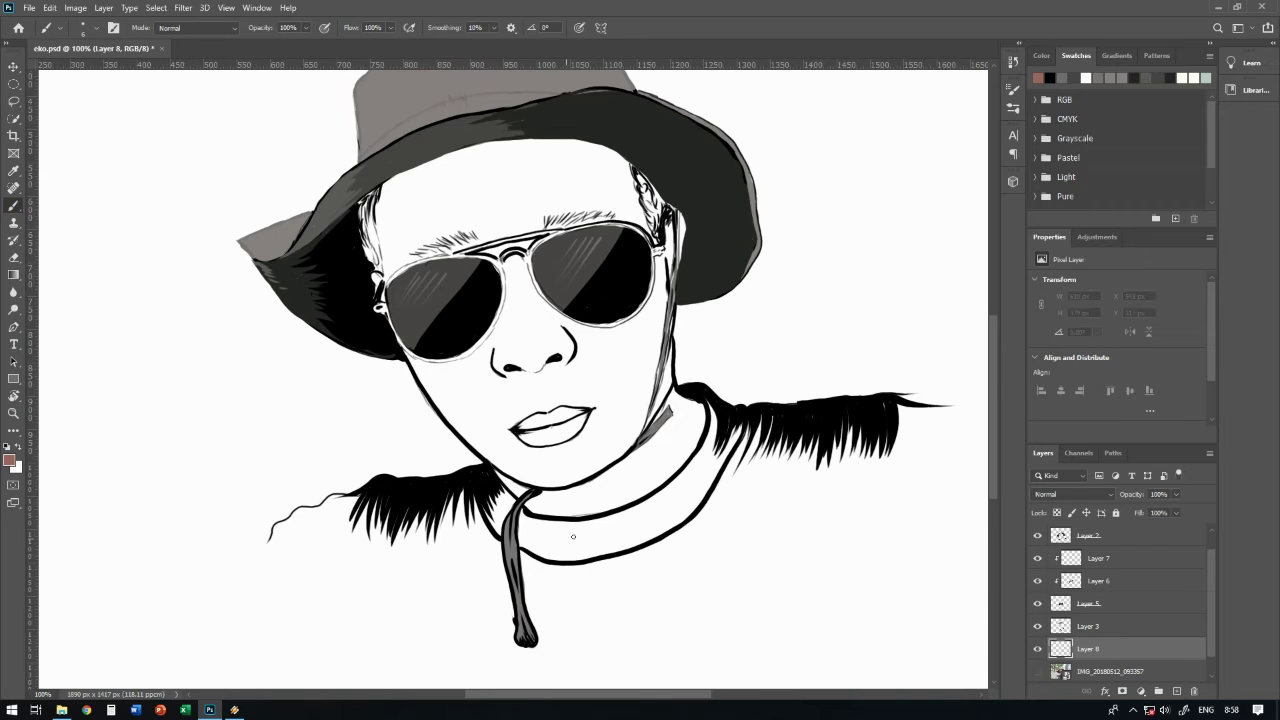
pyautogui.hotkey('ctrl', '+')
pyautogui.hotkey('ctrl', '+')
pyautogui.scroll(-2, 626, 353)
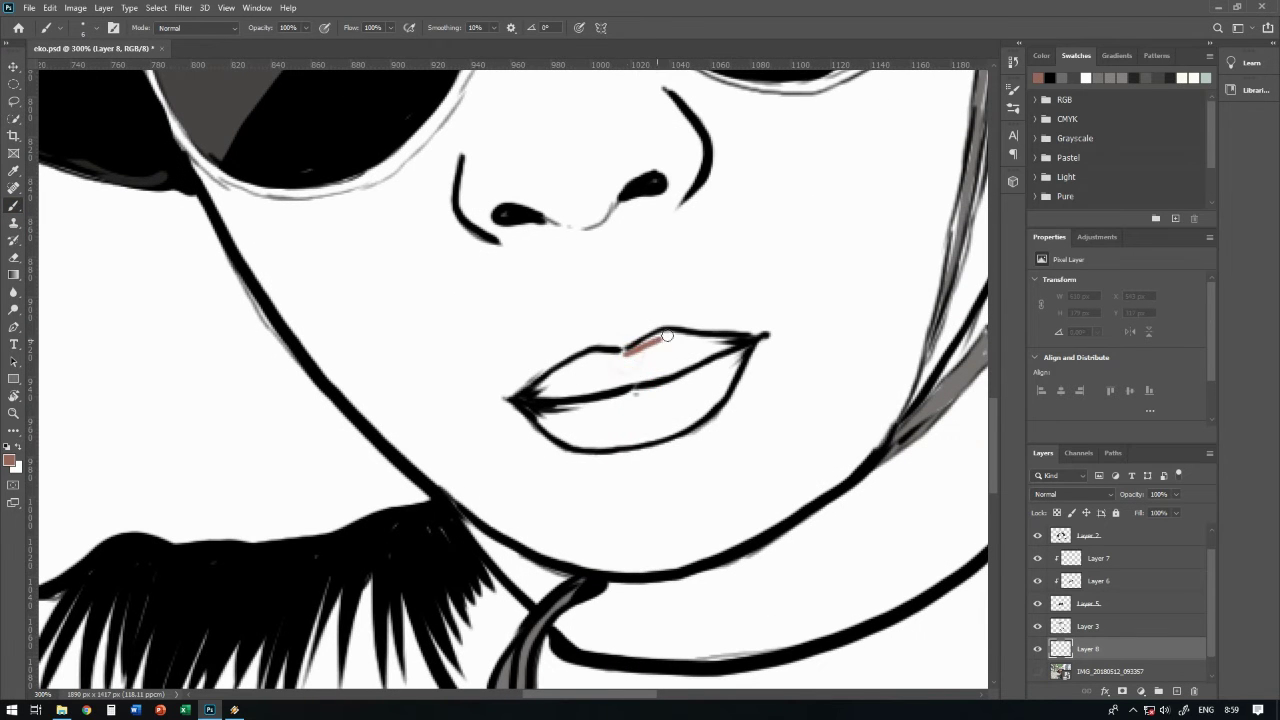
pyautogui.moveTo(624, 352)
pyautogui.mouseDown()
pyautogui.moveTo(669, 332)
pyautogui.moveTo(722, 354)
pyautogui.moveTo(600, 368)
pyautogui.moveTo(710, 343)
pyautogui.mouseUp()
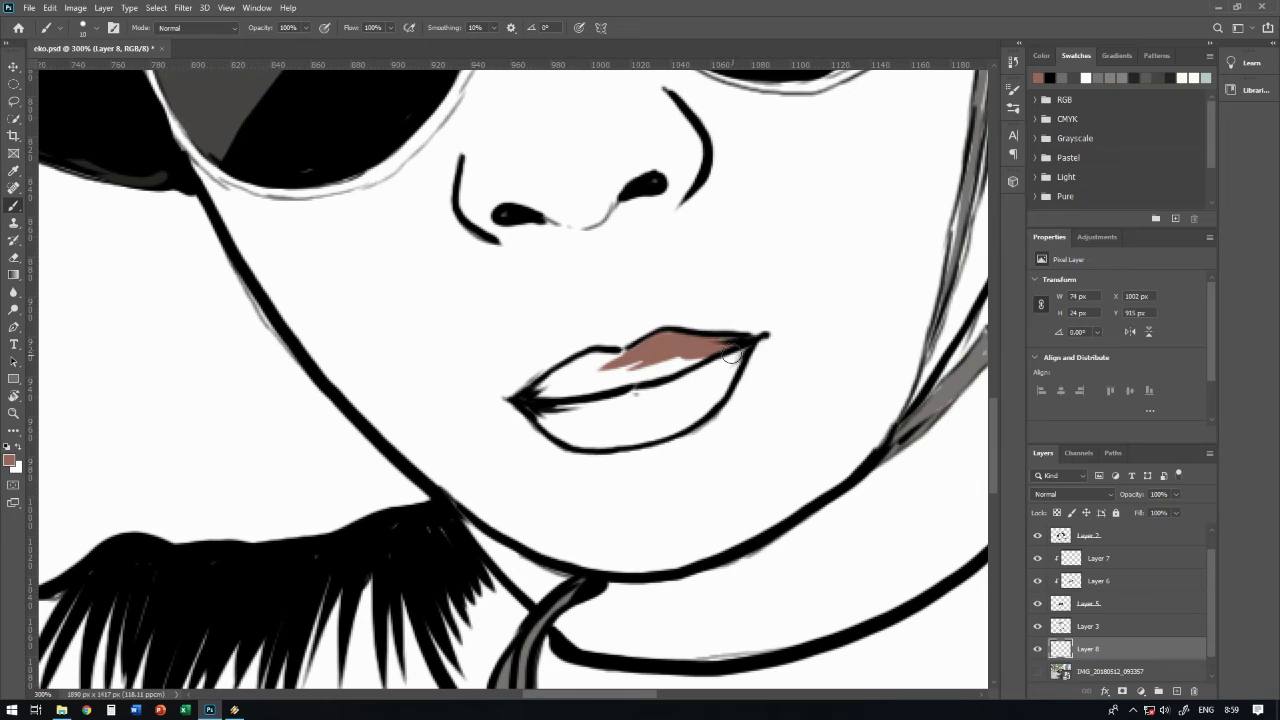
pyautogui.moveTo(620, 355)
pyautogui.mouseDown()
pyautogui.moveTo(545, 390)
pyautogui.moveTo(629, 369)
pyautogui.mouseUp()
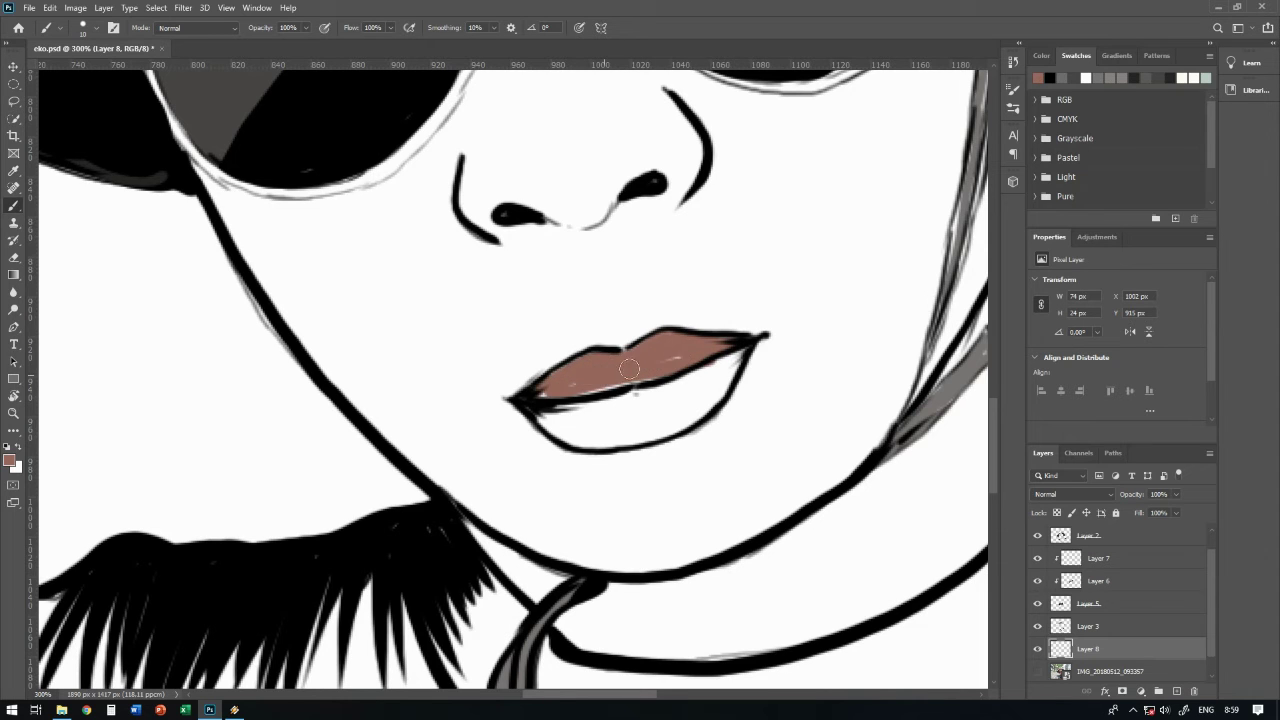
pyautogui.moveTo(544, 405); pyautogui.dragTo(705, 379)
pyautogui.moveTo(582, 444)
pyautogui.mouseDown()
pyautogui.moveTo(752, 361)
pyautogui.moveTo(614, 441)
pyautogui.mouseUp()
pyautogui.moveTo(698, 398)
pyautogui.mouseDown()
pyautogui.moveTo(730, 360)
pyautogui.moveTo(605, 415)
pyautogui.moveTo(540, 405)
pyautogui.moveTo(650, 412)
pyautogui.moveTo(569, 431)
pyautogui.mouseUp()
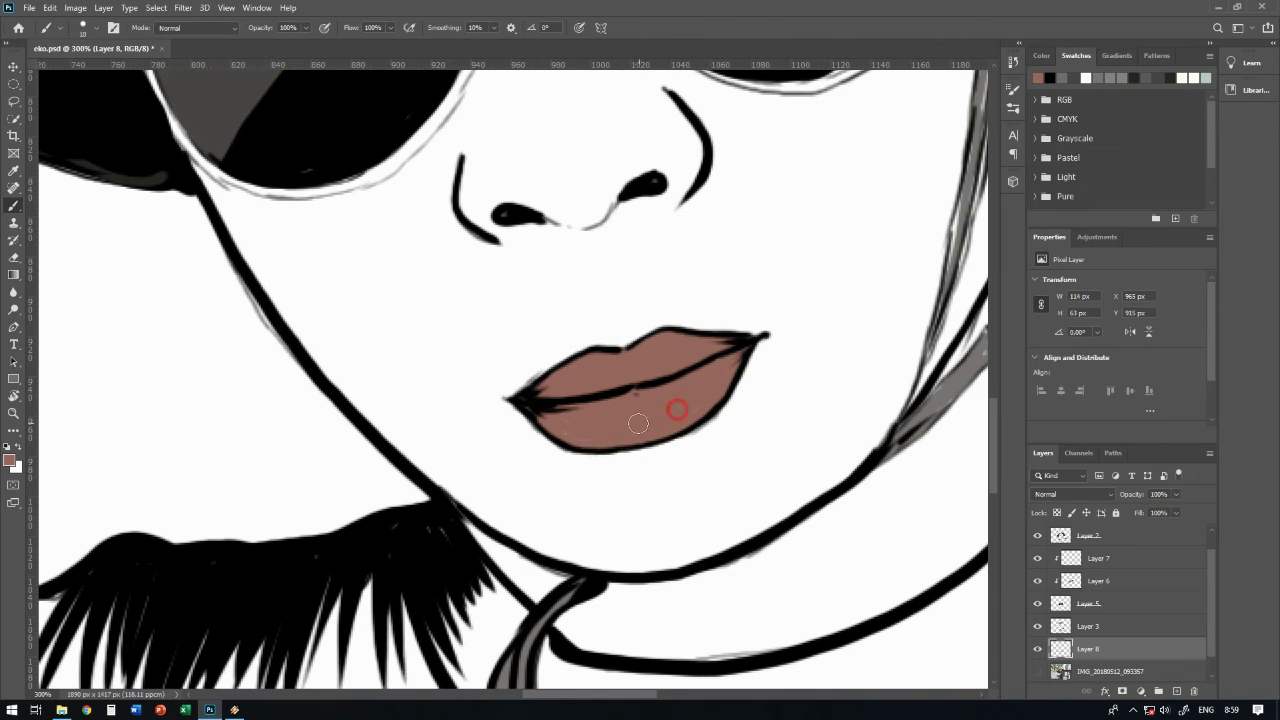
# Add a layer clipped to the lip colour and choose a new brown
pyautogui.click(1192, 692)
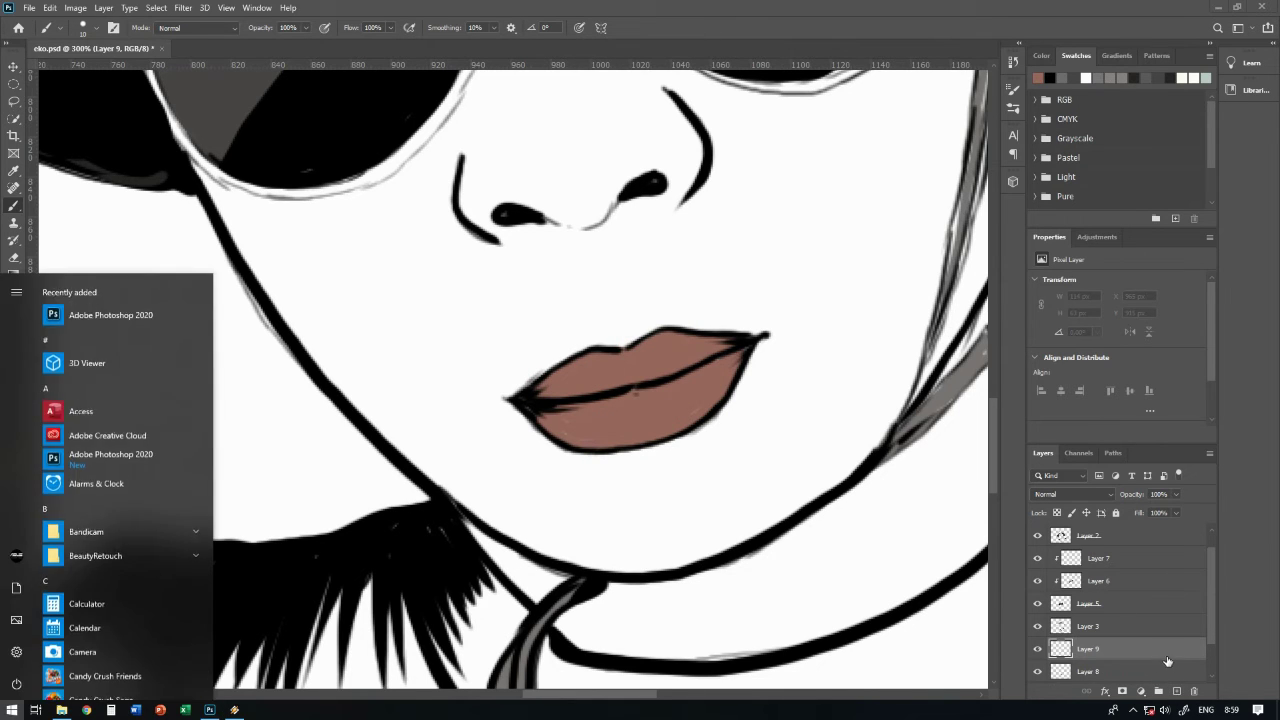
pyautogui.keyDown('alt'); pyautogui.click(1170, 660); pyautogui.keyUp('alt')
pyautogui.click(1038, 671)
pyautogui.doubleClick(1038, 671)
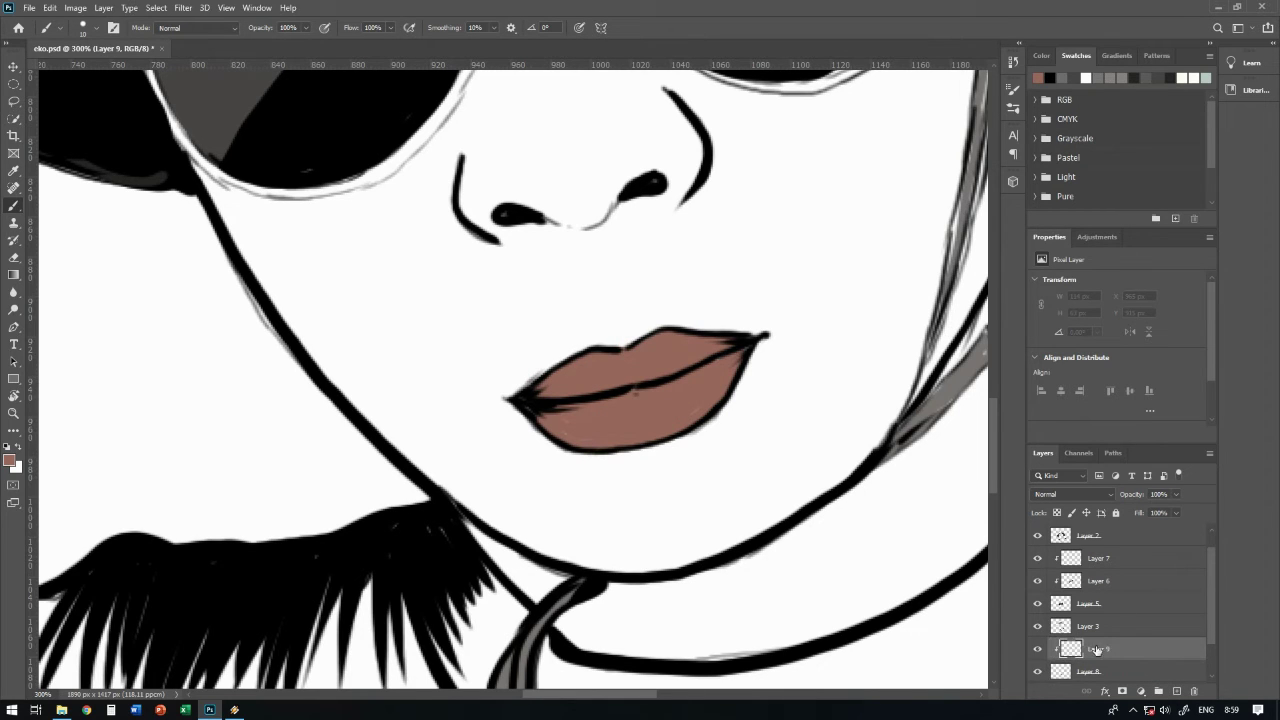
pyautogui.click(9, 462)
pyautogui.press('Return')
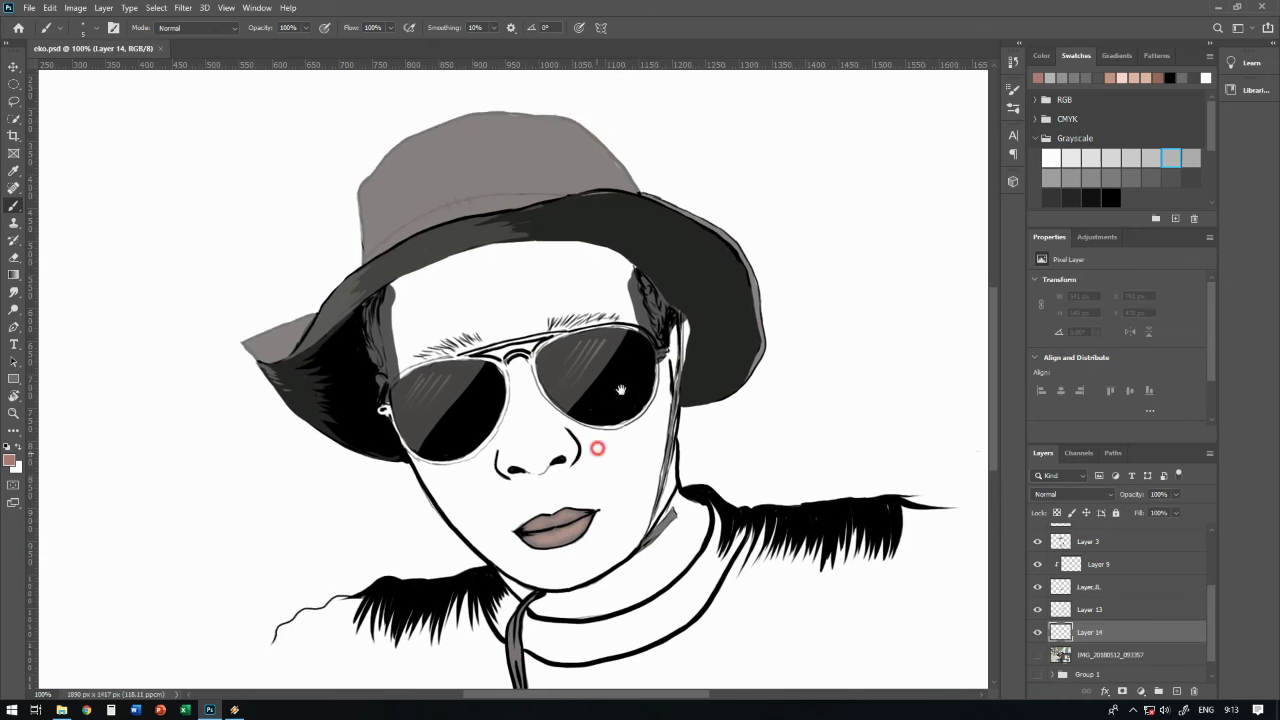
# Paint brown skin tone over cheeks, jaw, forehead and neck with a larger brush, undoing stray strokes
pyautogui.moveTo(621, 389); pyautogui.dragTo(645, 331)
pyautogui.moveTo(653, 379)
pyautogui.mouseDown()
pyautogui.moveTo(706, 265)
pyautogui.moveTo(688, 400)
pyautogui.moveTo(693, 388)
pyautogui.moveTo(720, 500)
pyautogui.mouseUp()
pyautogui.moveTo(418, 232)
pyautogui.mouseDown()
pyautogui.moveTo(468, 208)
pyautogui.moveTo(655, 206)
pyautogui.moveTo(418, 320)
pyautogui.moveTo(523, 263)
pyautogui.moveTo(634, 251)
pyautogui.moveTo(457, 228)
pyautogui.moveTo(507, 210)
pyautogui.moveTo(590, 390)
pyautogui.moveTo(650, 450)
pyautogui.mouseUp()
pyautogui.press(']')
pyautogui.press(']')
pyautogui.press(']')
pyautogui.moveTo(670, 290)
pyautogui.mouseDown()
pyautogui.moveTo(700, 460)
pyautogui.moveTo(650, 530)
pyautogui.moveTo(543, 514)
pyautogui.moveTo(640, 540)
pyautogui.moveTo(560, 515)
pyautogui.mouseUp()
pyautogui.moveTo(415, 357); pyautogui.dragTo(443, 400)
pyautogui.hotkey('ctrl', 'z')
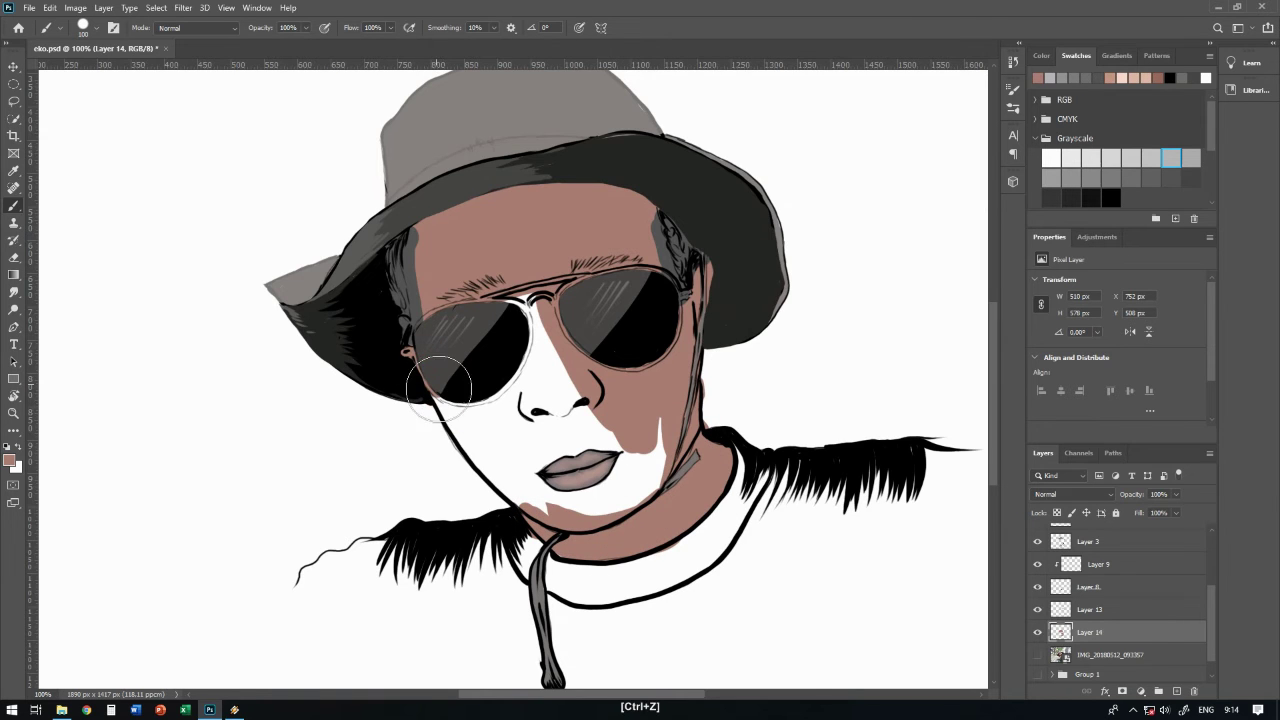
pyautogui.moveTo(502, 434)
pyautogui.mouseDown()
pyautogui.moveTo(430, 408)
pyautogui.moveTo(490, 450)
pyautogui.moveTo(640, 495)
pyautogui.mouseUp()
pyautogui.hotkey('ctrl', 'z')
pyautogui.moveTo(480, 334); pyautogui.dragTo(634, 499)
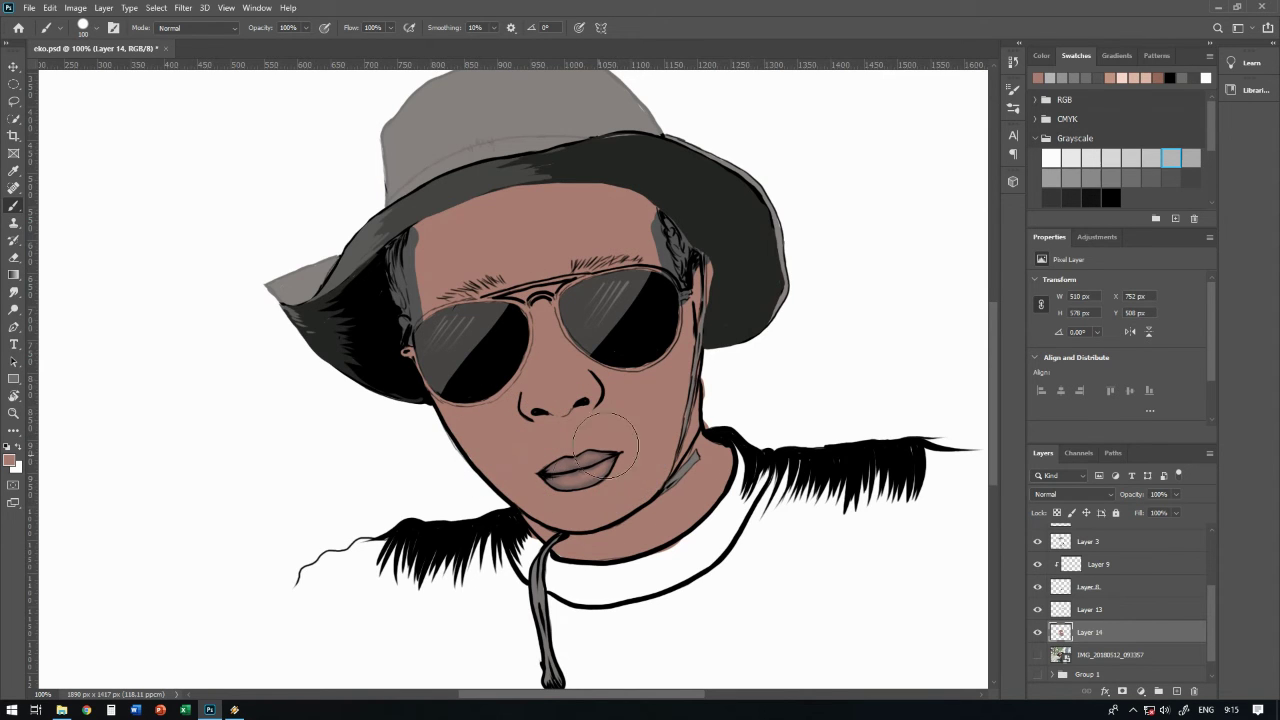
pyautogui.hotkey('ctrl', '+')
# On a new layer, paint light-grey highlights on the glasses bridge and right lens frame
pyautogui.click(1176, 691)
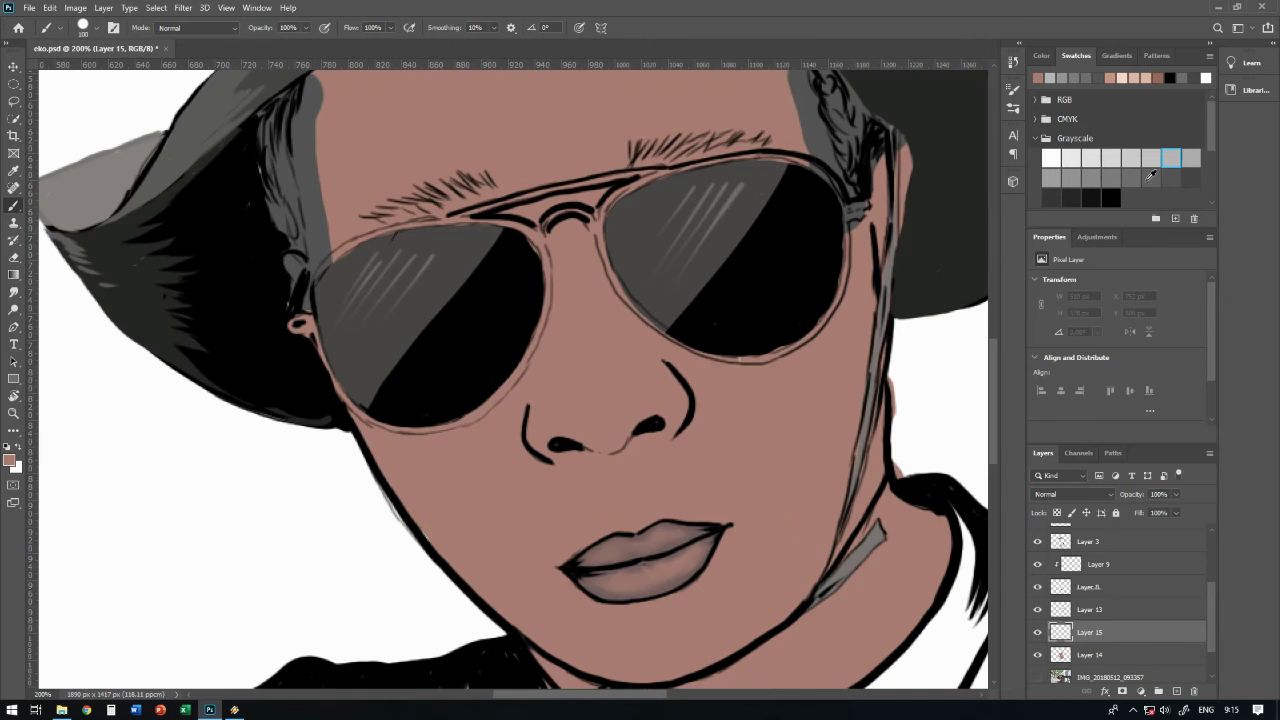
pyautogui.click(1130, 157)
pyautogui.scroll(2, 600, 300)
pyautogui.moveTo(625, 304); pyautogui.dragTo(632, 350)
pyautogui.moveTo(844, 258)
pyautogui.mouseDown()
pyautogui.moveTo(628, 300)
pyautogui.moveTo(692, 290)
pyautogui.mouseUp()
pyautogui.moveTo(382, 376); pyautogui.dragTo(603, 297)
pyautogui.hotkey('ctrl', 'z')
pyautogui.hotkey('ctrl', 'z')
# Highlight the left lens frame and top bar, then the right hinge on Layer 13
pyautogui.moveTo(503, 272)
pyautogui.mouseDown()
pyautogui.moveTo(605, 274)
pyautogui.moveTo(638, 305)
pyautogui.moveTo(608, 420)
pyautogui.moveTo(552, 468)
pyautogui.mouseUp()
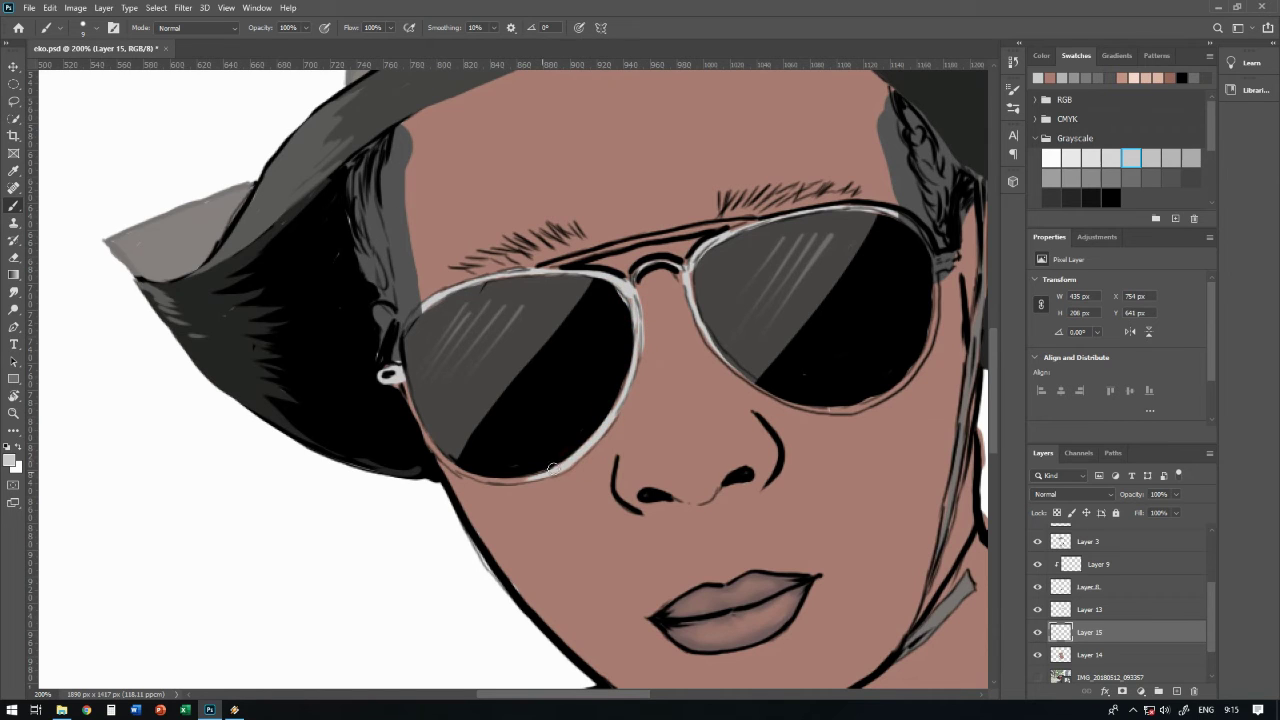
pyautogui.moveTo(410, 401)
pyautogui.mouseDown()
pyautogui.moveTo(450, 466)
pyautogui.moveTo(566, 465)
pyautogui.mouseUp()
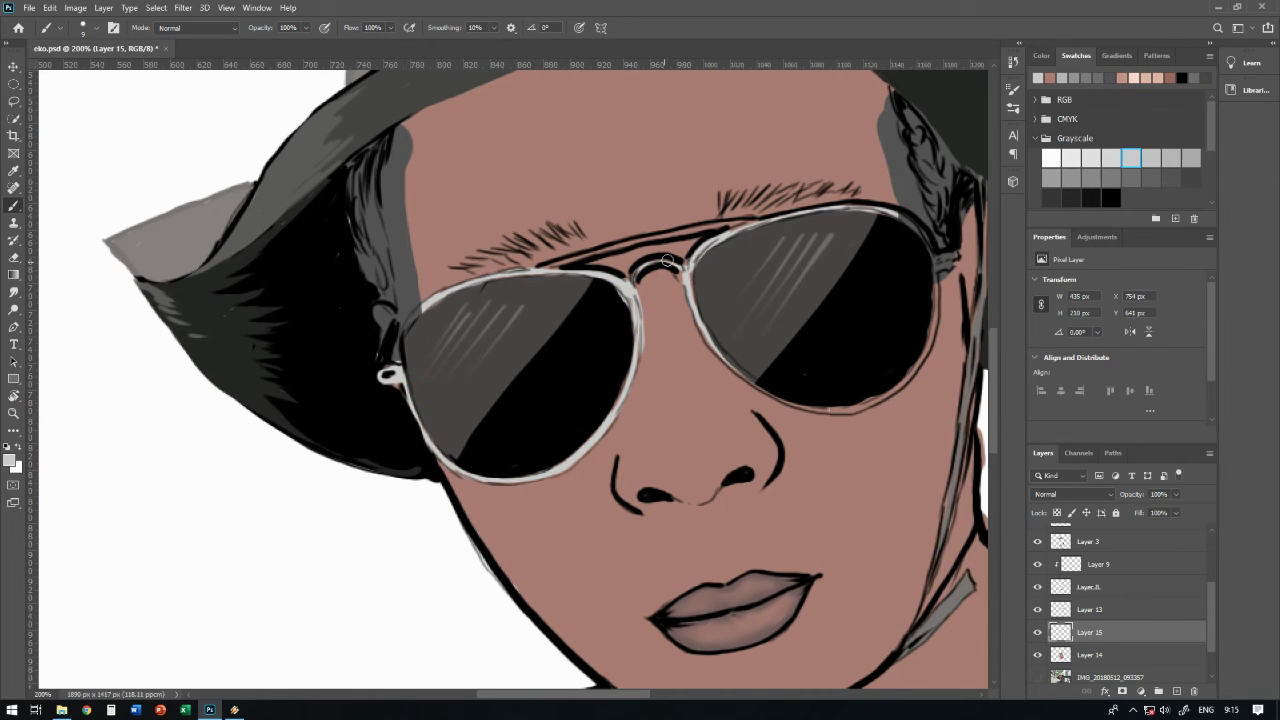
pyautogui.moveTo(593, 255); pyautogui.dragTo(760, 222)
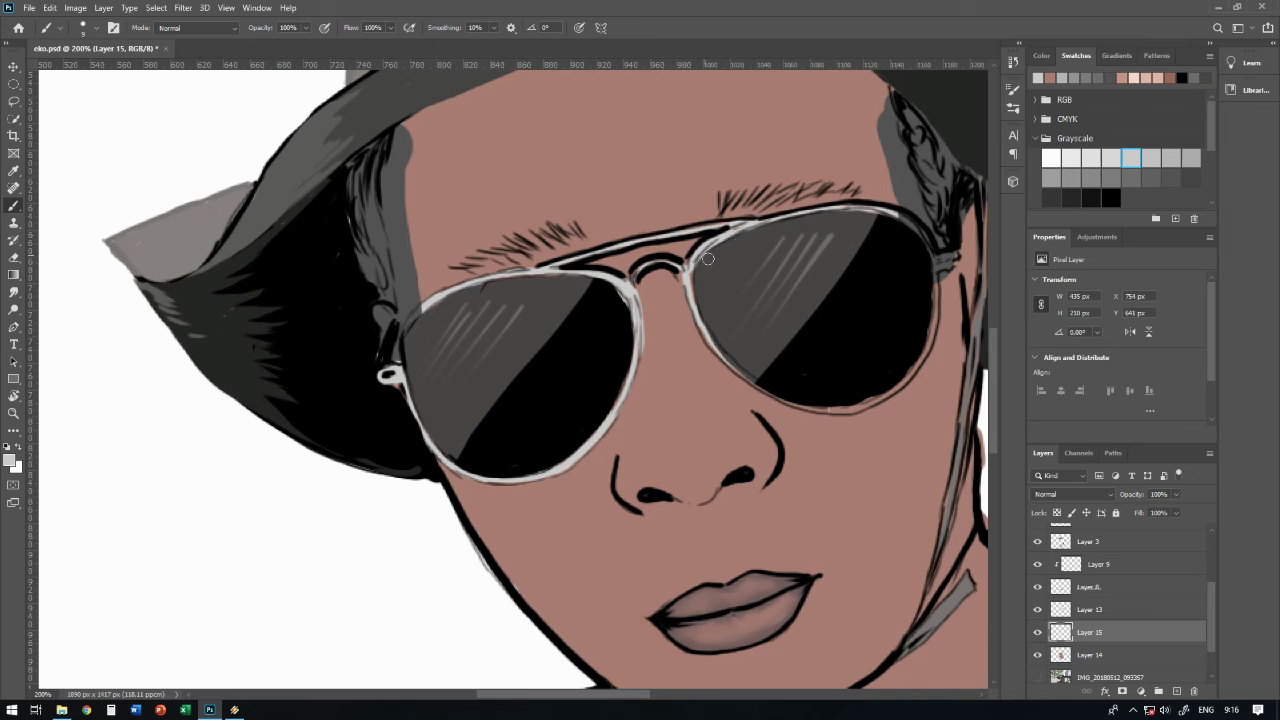
pyautogui.press('space')
pyautogui.moveTo(941, 277)
pyautogui.mouseDown()
pyautogui.moveTo(723, 352)
pyautogui.moveTo(712, 430)
pyautogui.moveTo(680, 465)
pyautogui.moveTo(640, 478)
pyautogui.moveTo(545, 455)
pyautogui.mouseUp()
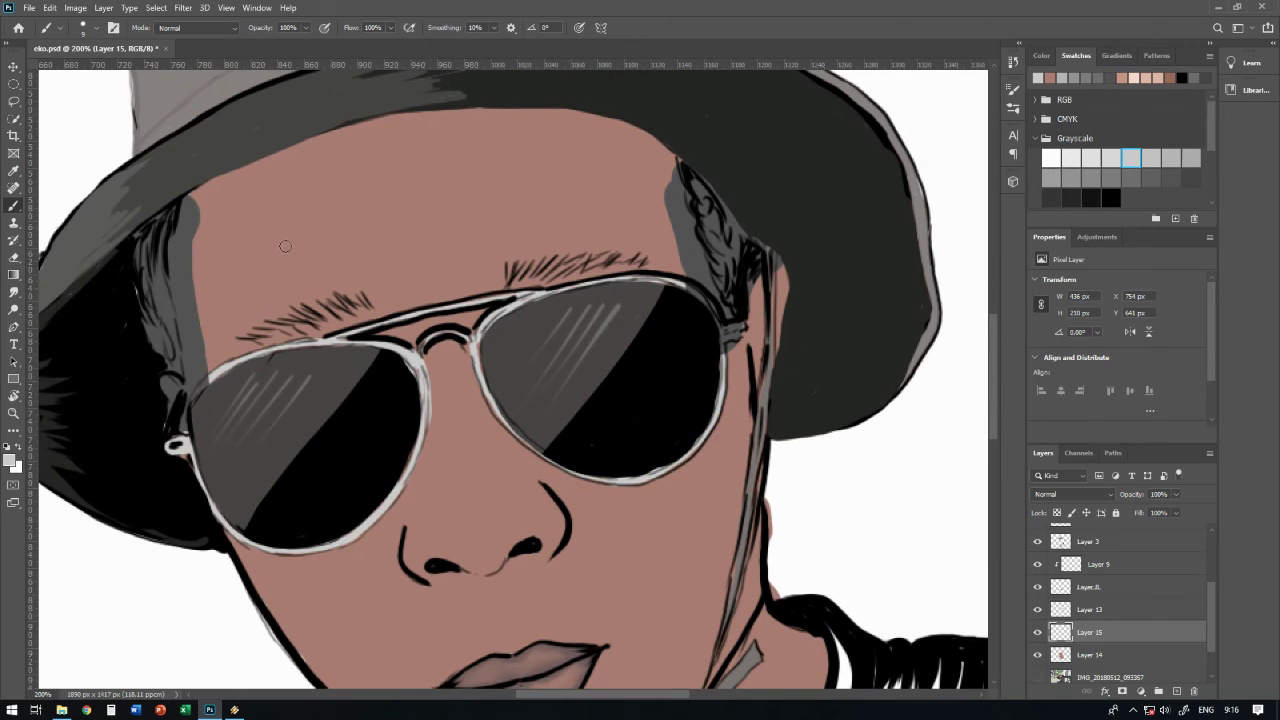
pyautogui.keyDown('ctrl'); pyautogui.click(518, 272); pyautogui.keyUp('ctrl')
pyautogui.moveTo(712, 340); pyautogui.dragTo(745, 322)
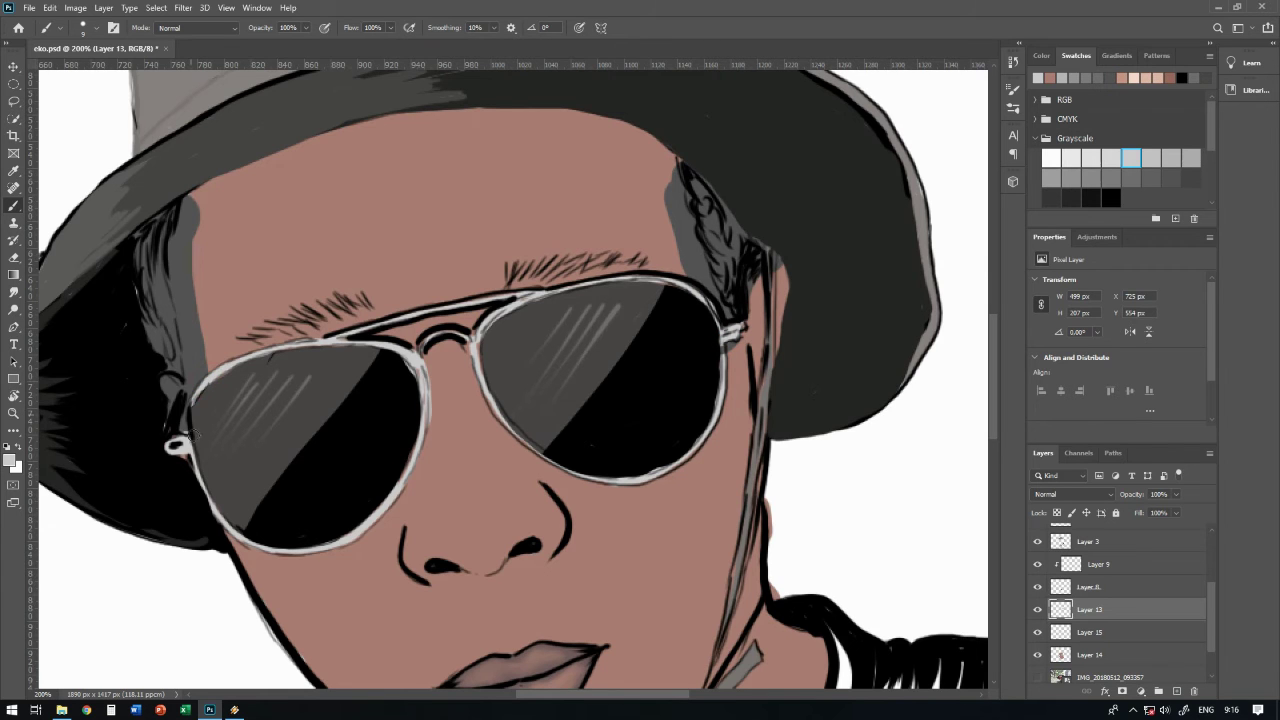
# Add a new skin-brown shading layer clipped to the skin, using a soft round pressure brush
pyautogui.hotkey('ctrl', '0')
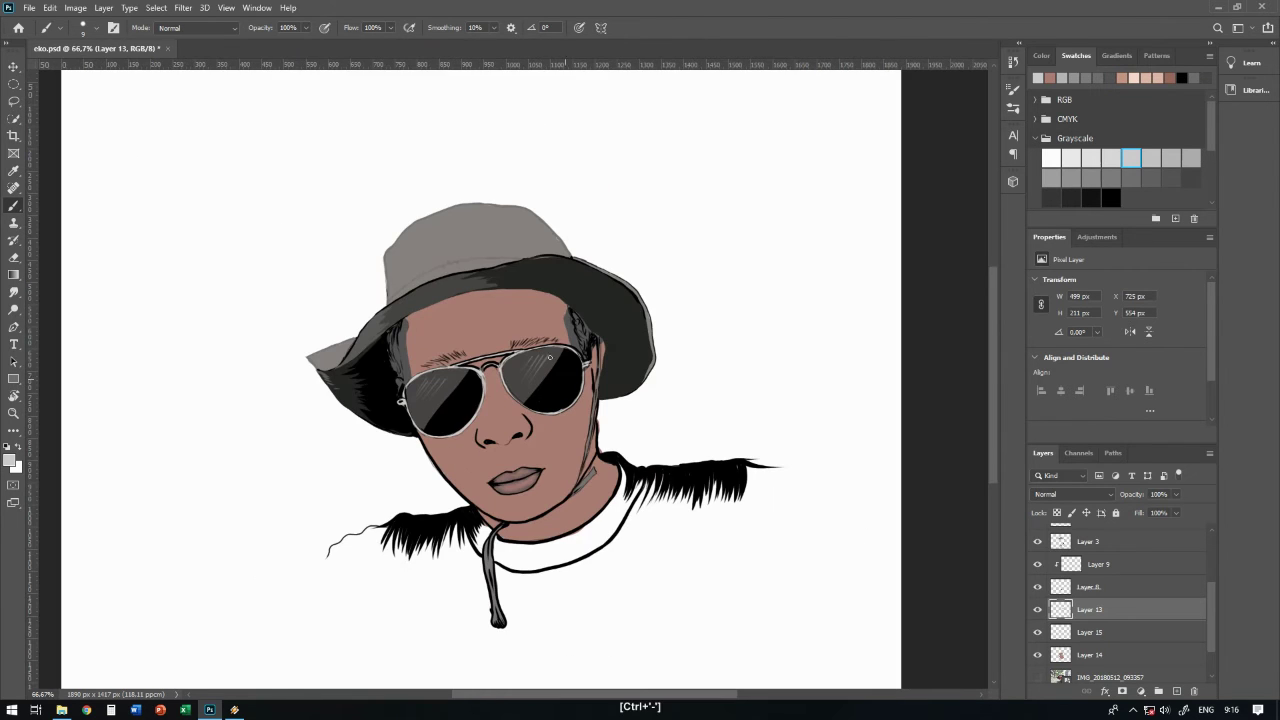
pyautogui.press('v')
pyautogui.hotkey('ctrl', 'shift', 'alt', 'n')
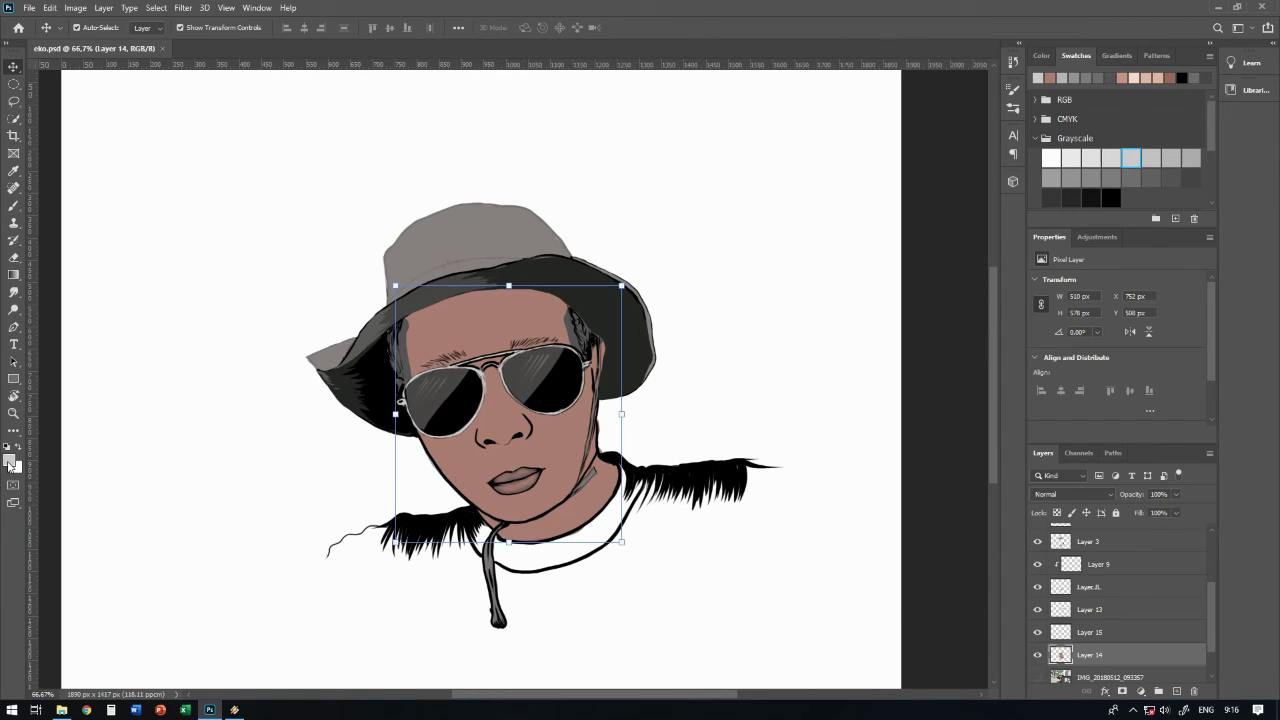
pyautogui.click(10, 460)
pyautogui.click(912, 404)
pyautogui.hotkey('ctrl', 'alt', 'g')
pyautogui.press('b')
pyautogui.click(95, 27)
pyautogui.click(100, 217)
pyautogui.click(560, 441)
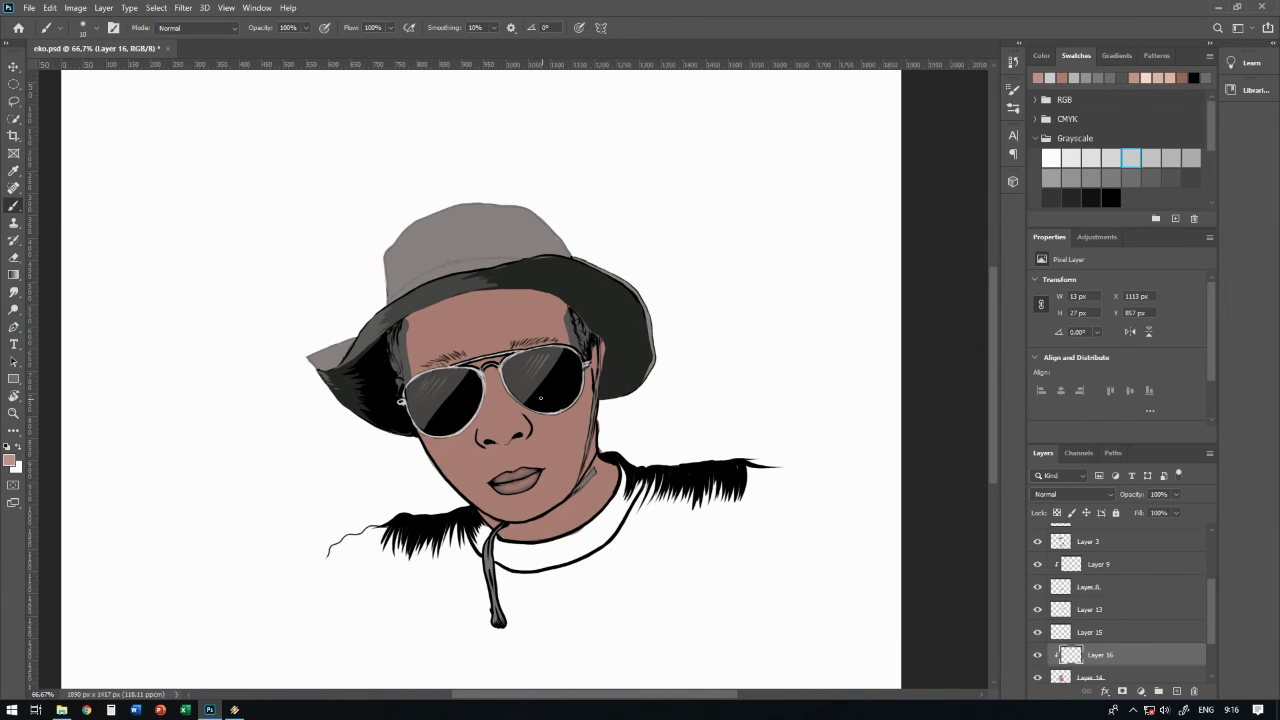
# Paint blush on both cheeks and highlights on lips, chin, forehead and right jaw
pyautogui.moveTo(578, 392); pyautogui.dragTo(560, 424)
pyautogui.moveTo(490, 395); pyautogui.dragTo(498, 425)
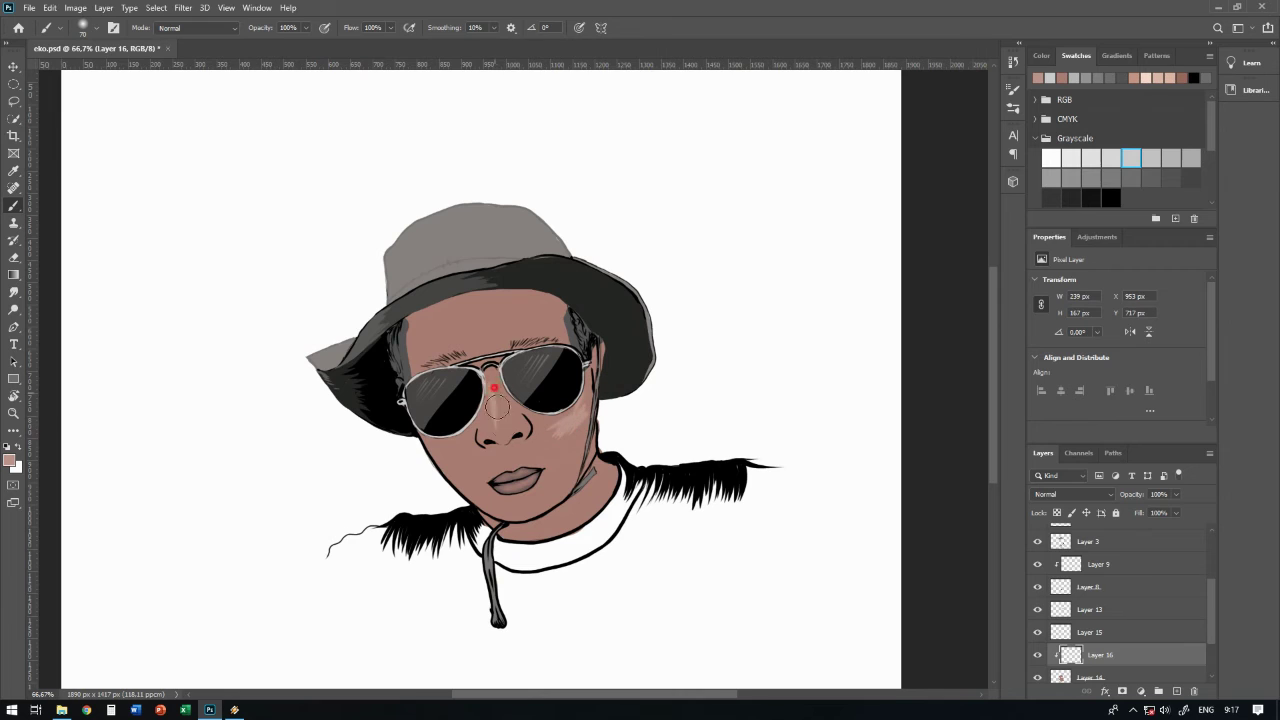
pyautogui.moveTo(515, 480); pyautogui.dragTo(528, 503)
pyautogui.moveTo(440, 440); pyautogui.dragTo(445, 460)
pyautogui.moveTo(510, 320)
pyautogui.mouseDown()
pyautogui.moveTo(528, 323)
pyautogui.moveTo(438, 346)
pyautogui.mouseUp()
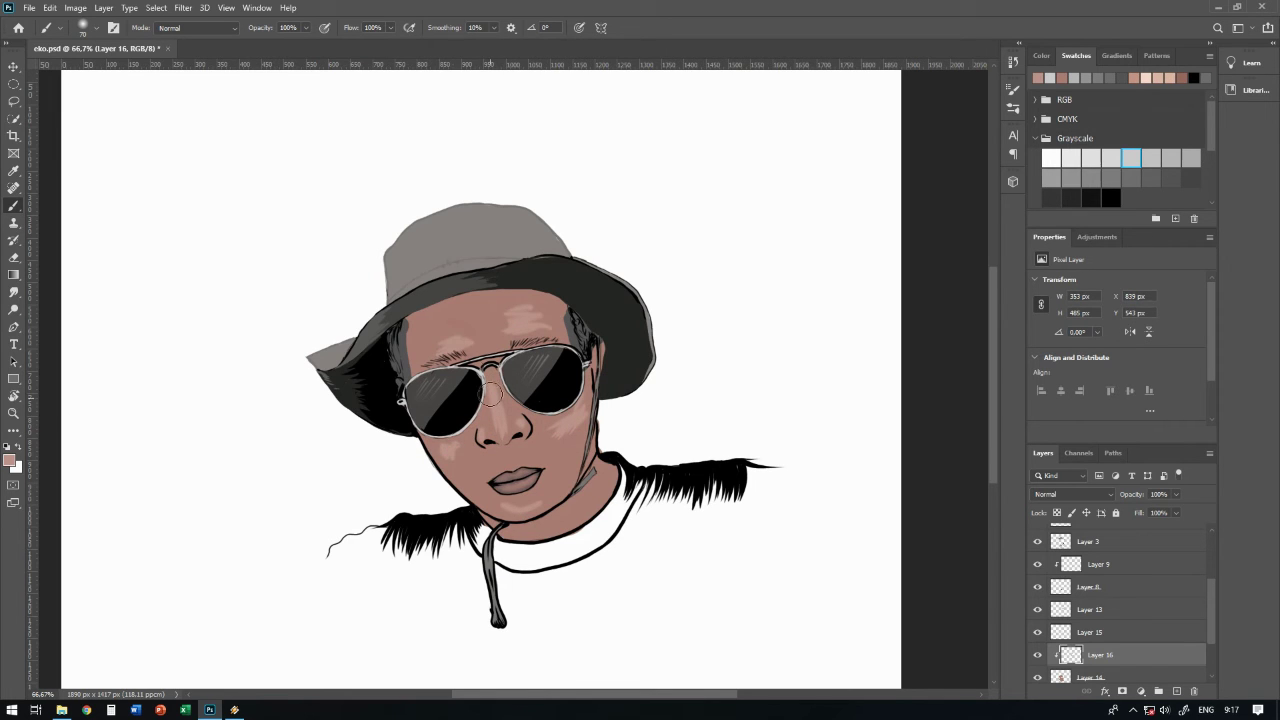
pyautogui.moveTo(600, 478); pyautogui.dragTo(560, 515)
# Smudge the forehead, left cheek and chin shading into the skin at higher strength
pyautogui.click(14, 291)
pyautogui.moveTo(506, 300)
pyautogui.mouseDown()
pyautogui.moveTo(518, 310)
pyautogui.moveTo(440, 345)
pyautogui.mouseUp()
pyautogui.press('4')
pyautogui.press('7')
pyautogui.moveTo(508, 310); pyautogui.dragTo(545, 325)
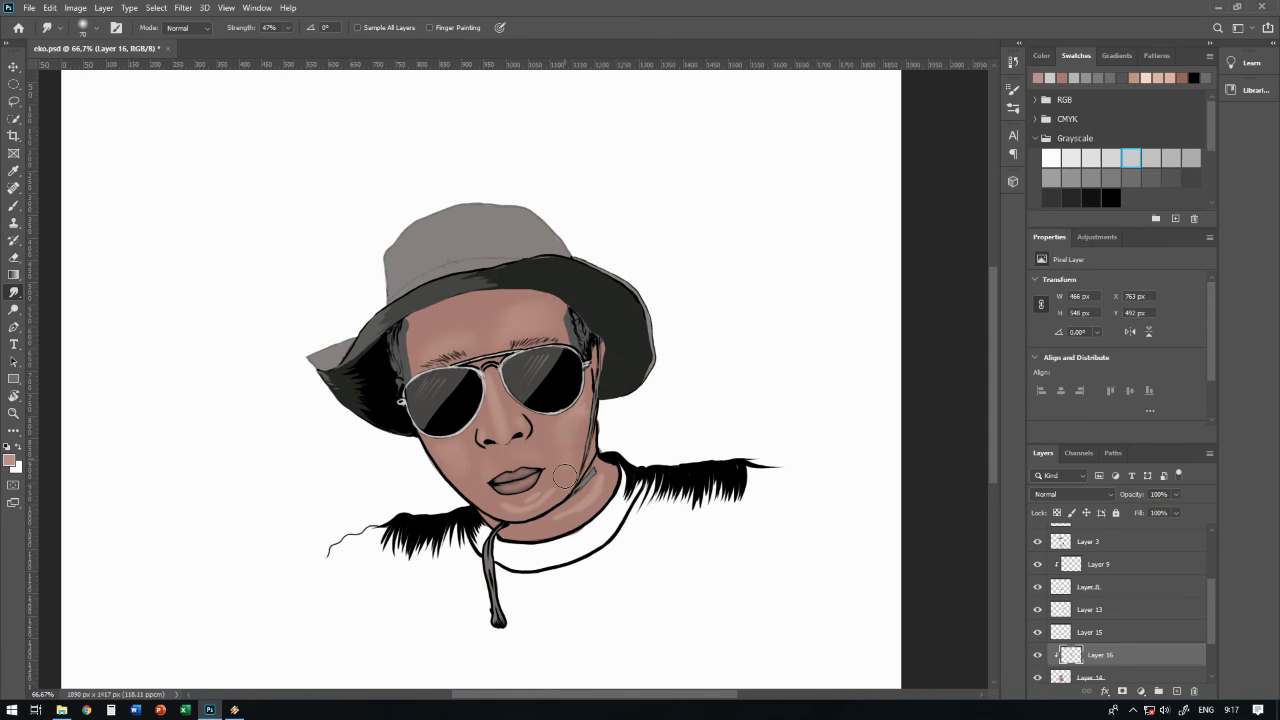
pyautogui.moveTo(485, 471); pyautogui.dragTo(464, 448)
pyautogui.moveTo(592, 482); pyautogui.dragTo(566, 514)
pyautogui.moveTo(523, 323); pyautogui.dragTo(506, 312)
# Dab lighter pink highlights on the forehead, cheek, nose, chin and neck
pyautogui.press('b')
pyautogui.click(10, 461)
pyautogui.click(994, 374)
pyautogui.click(528, 324)
pyautogui.click(443, 348)
pyautogui.click(460, 454)
pyautogui.click(515, 511)
pyautogui.click(596, 494)
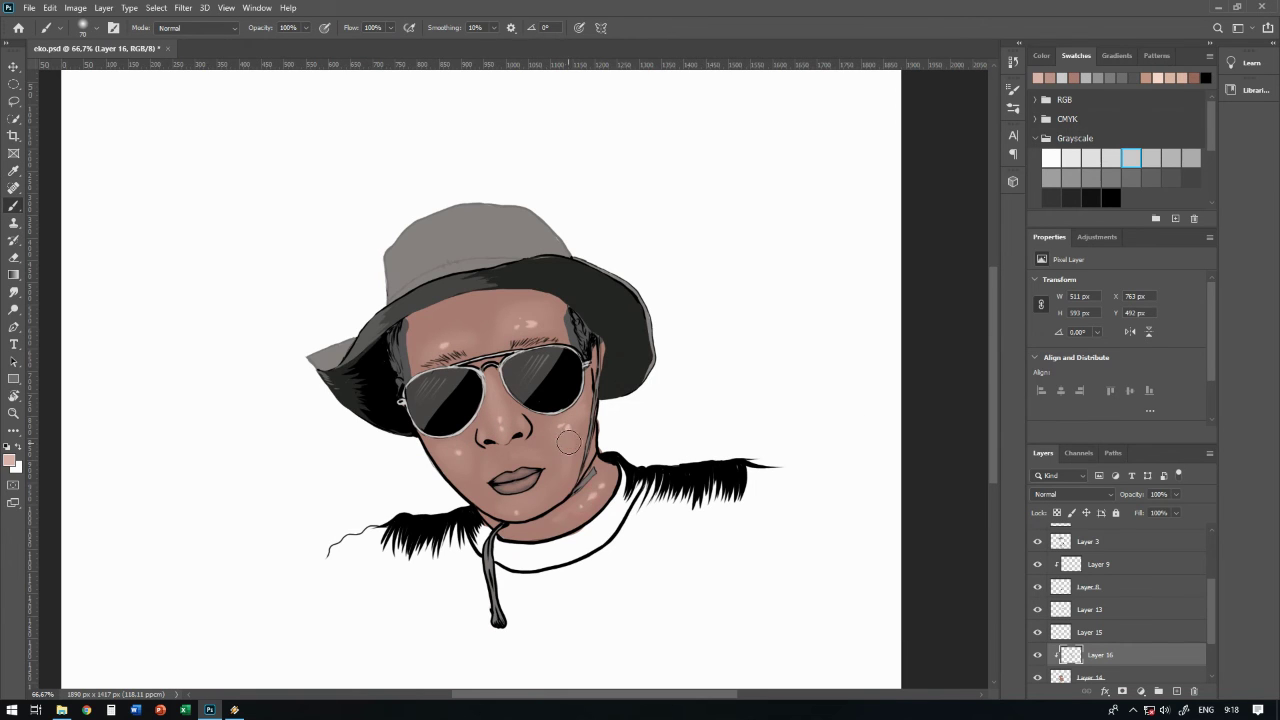
# Smudge the pink dabs into the cheeks, nose, neck and chin, then deselect the layer
pyautogui.press('r')
pyautogui.moveTo(543, 430)
pyautogui.mouseDown()
pyautogui.moveTo(502, 428)
pyautogui.moveTo(458, 472)
pyautogui.mouseUp()
pyautogui.moveTo(602, 486)
pyautogui.mouseDown()
pyautogui.moveTo(590, 503)
pyautogui.moveTo(525, 512)
pyautogui.mouseUp()
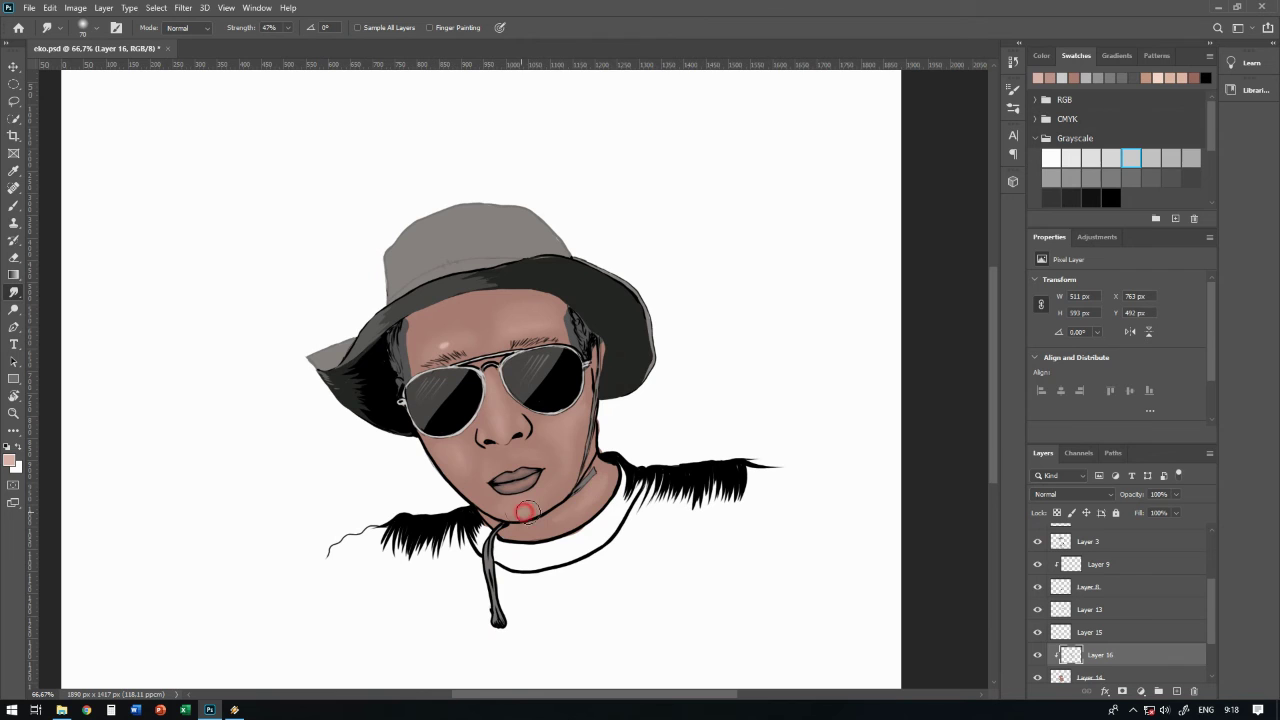
pyautogui.press('v')
pyautogui.click(533, 548)
# Save, then on a new layer paint grey highlights on the lens rims and top bar
pyautogui.hotkey('ctrl', 's')
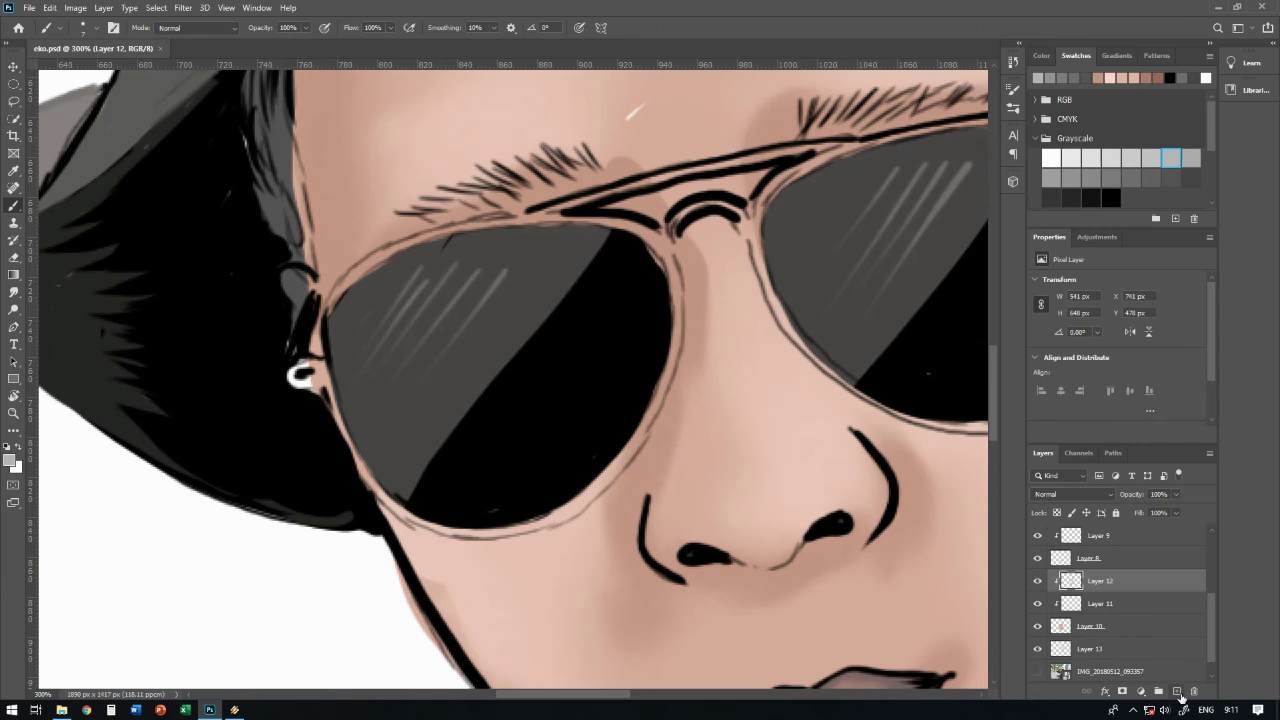
pyautogui.click(1178, 692)
pyautogui.moveTo(670, 258)
pyautogui.mouseDown()
pyautogui.moveTo(593, 492)
pyautogui.moveTo(465, 532)
pyautogui.mouseUp()
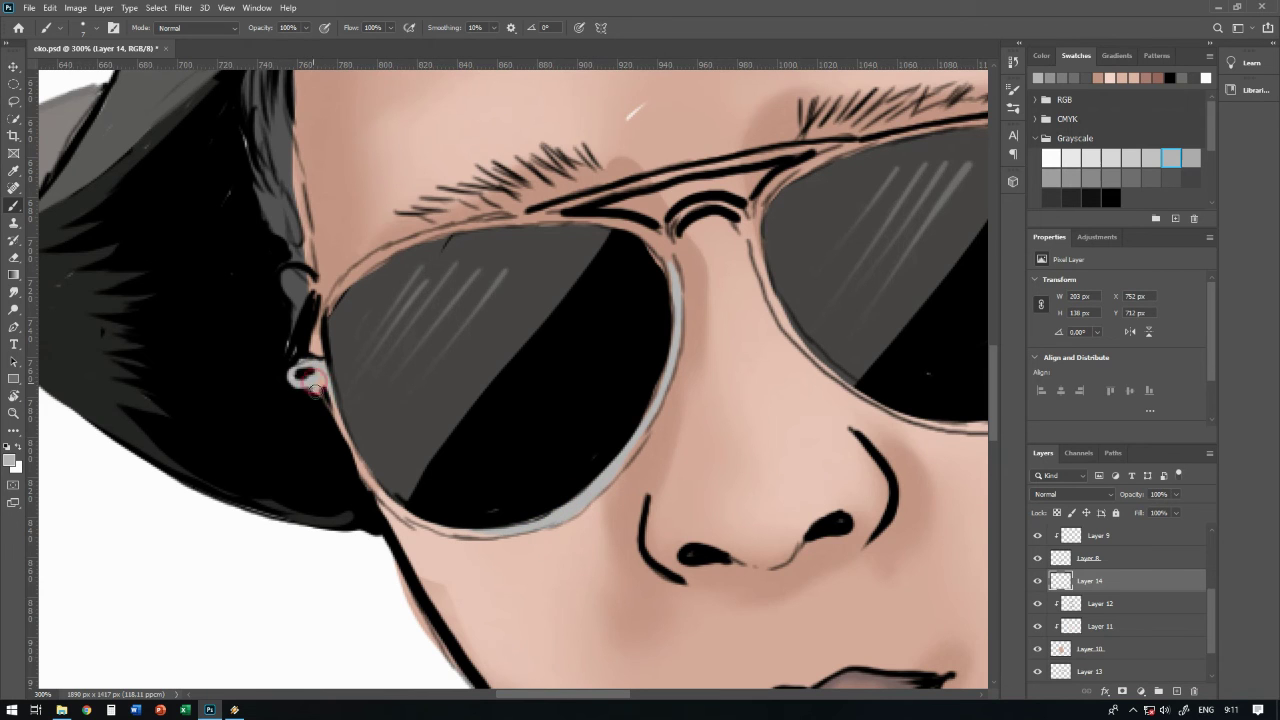
pyautogui.moveTo(384, 497); pyautogui.dragTo(470, 530)
pyautogui.moveTo(318, 350)
pyautogui.mouseDown()
pyautogui.moveTo(398, 450)
pyautogui.moveTo(452, 362)
pyautogui.moveTo(586, 325)
pyautogui.moveTo(745, 330)
pyautogui.moveTo(688, 392)
pyautogui.moveTo(633, 417)
pyautogui.mouseUp()
pyautogui.moveTo(500, 403)
pyautogui.mouseDown()
pyautogui.moveTo(755, 343)
pyautogui.moveTo(515, 383)
pyautogui.mouseUp()
# Trace grey rim strokes around the top, lower edge and inner side of the right lens
pyautogui.moveTo(485, 435)
pyautogui.mouseDown()
pyautogui.moveTo(528, 400)
pyautogui.moveTo(684, 352)
pyautogui.moveTo(818, 378)
pyautogui.mouseUp()
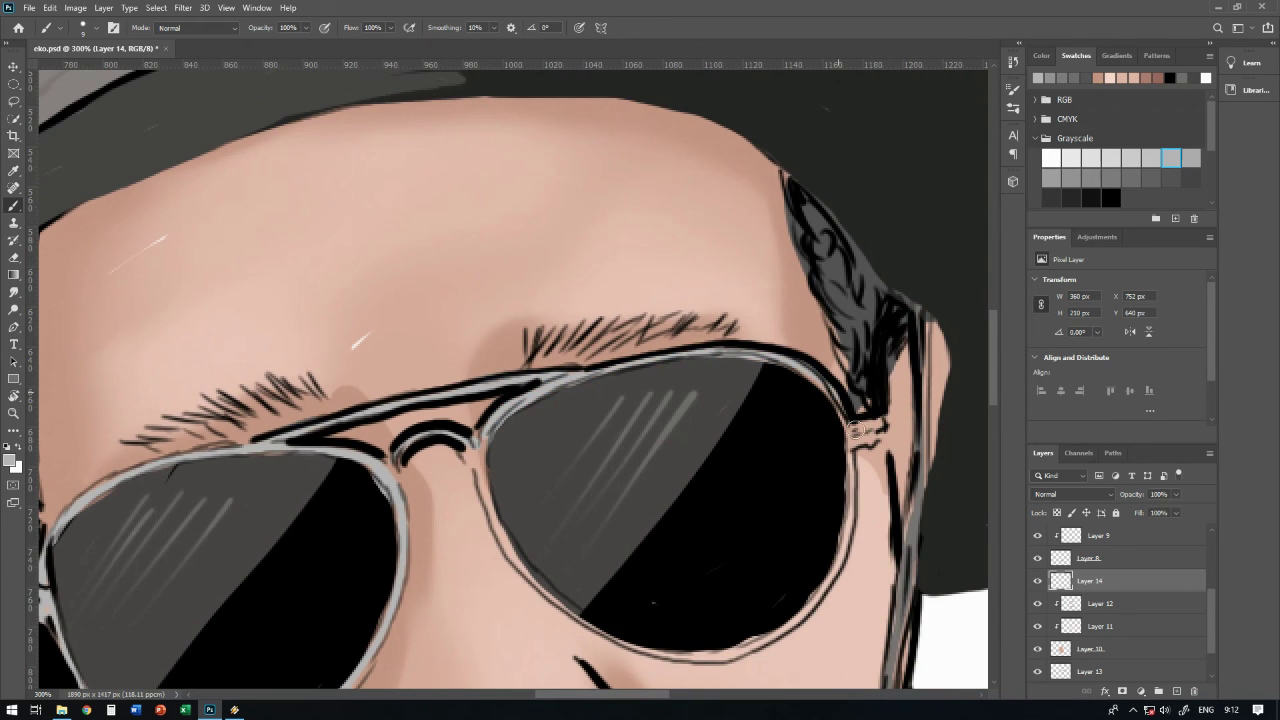
pyautogui.moveTo(849, 471); pyautogui.dragTo(889, 341)
pyautogui.moveTo(882, 432)
pyautogui.mouseDown()
pyautogui.moveTo(770, 518)
pyautogui.moveTo(706, 521)
pyautogui.mouseUp()
pyautogui.moveTo(510, 330)
pyautogui.mouseDown()
pyautogui.moveTo(600, 475)
pyautogui.moveTo(670, 515)
pyautogui.mouseUp()
# On Layer 2, lighten the temple arm near the left hinge
pyautogui.moveTo(292, 375)
pyautogui.mouseDown()
pyautogui.moveTo(622, 290)
pyautogui.moveTo(574, 242)
pyautogui.mouseUp()
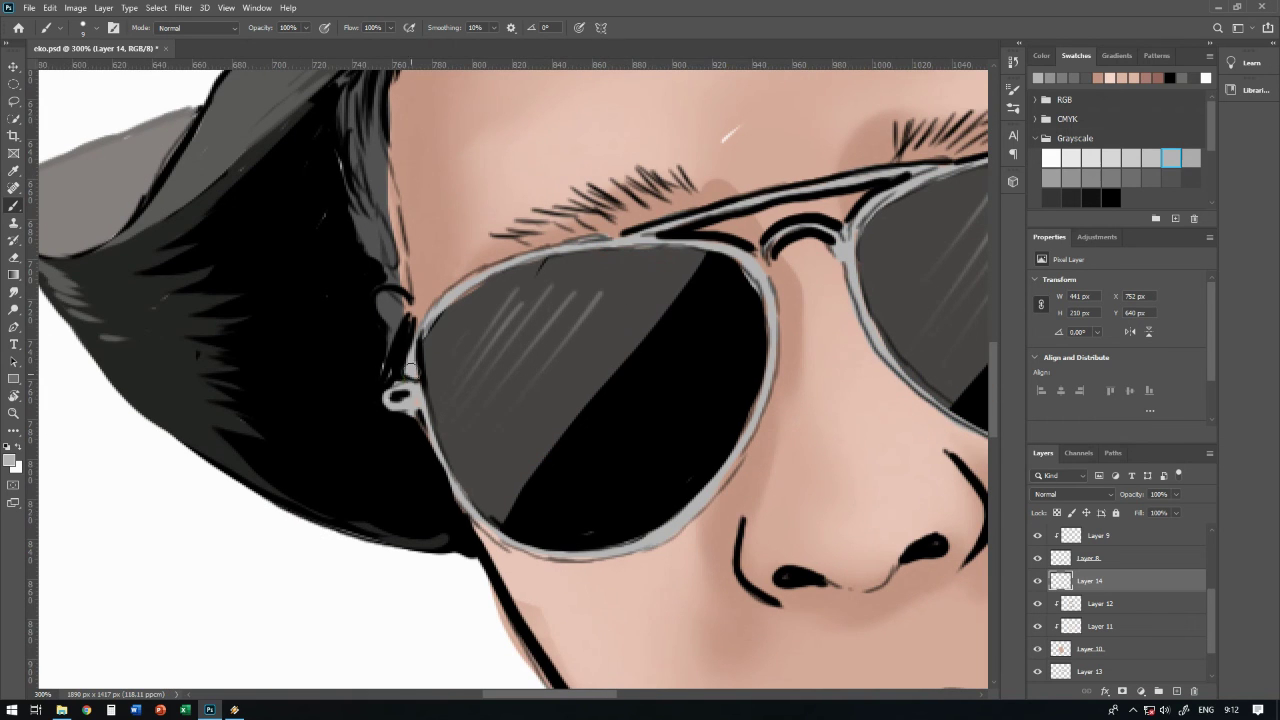
pyautogui.scroll(3, 1108, 572)
pyautogui.click(1090, 557)
pyautogui.moveTo(404, 327)
pyautogui.mouseDown()
pyautogui.moveTo(395, 380)
pyautogui.moveTo(435, 437)
pyautogui.mouseUp()
pyautogui.hscroll(10, 600, 410)
pyautogui.scroll(3, 600, 410)
# Zoom out and paint darker shading across the hat crown, mostly its left side and brim line
pyautogui.hotkey('ctrl', '-')
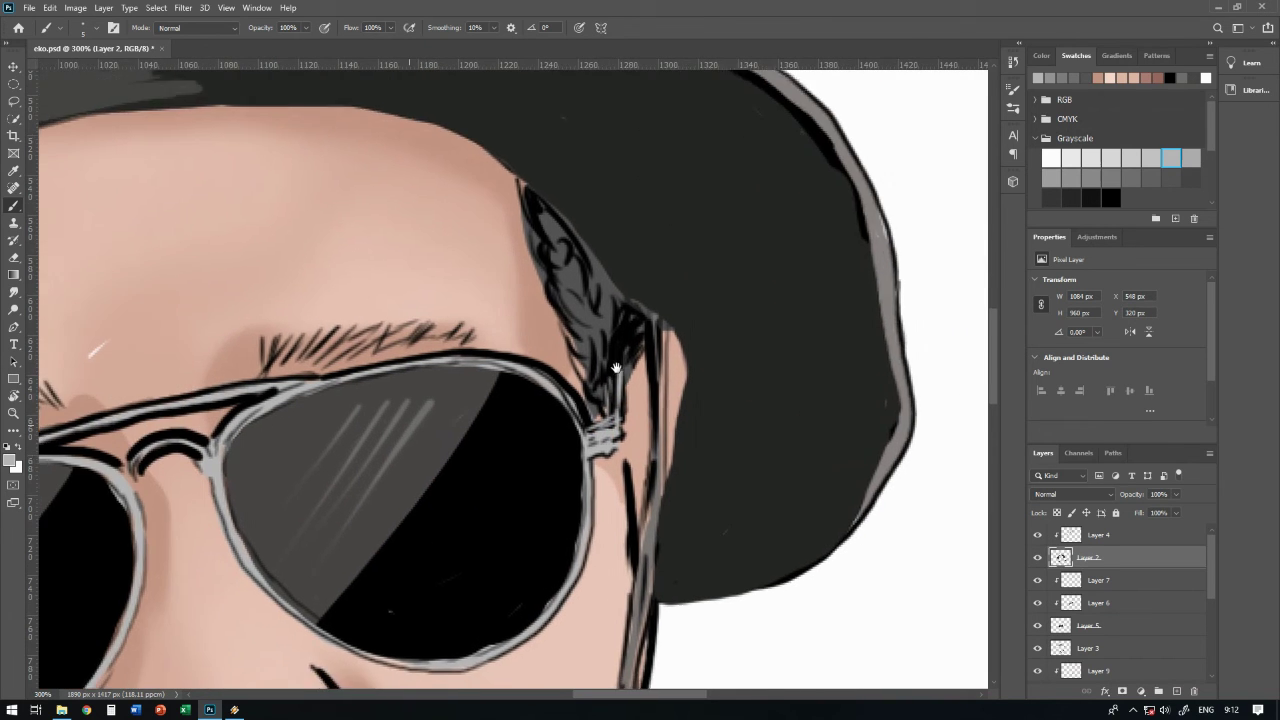
pyautogui.hotkey('ctrl', '-')
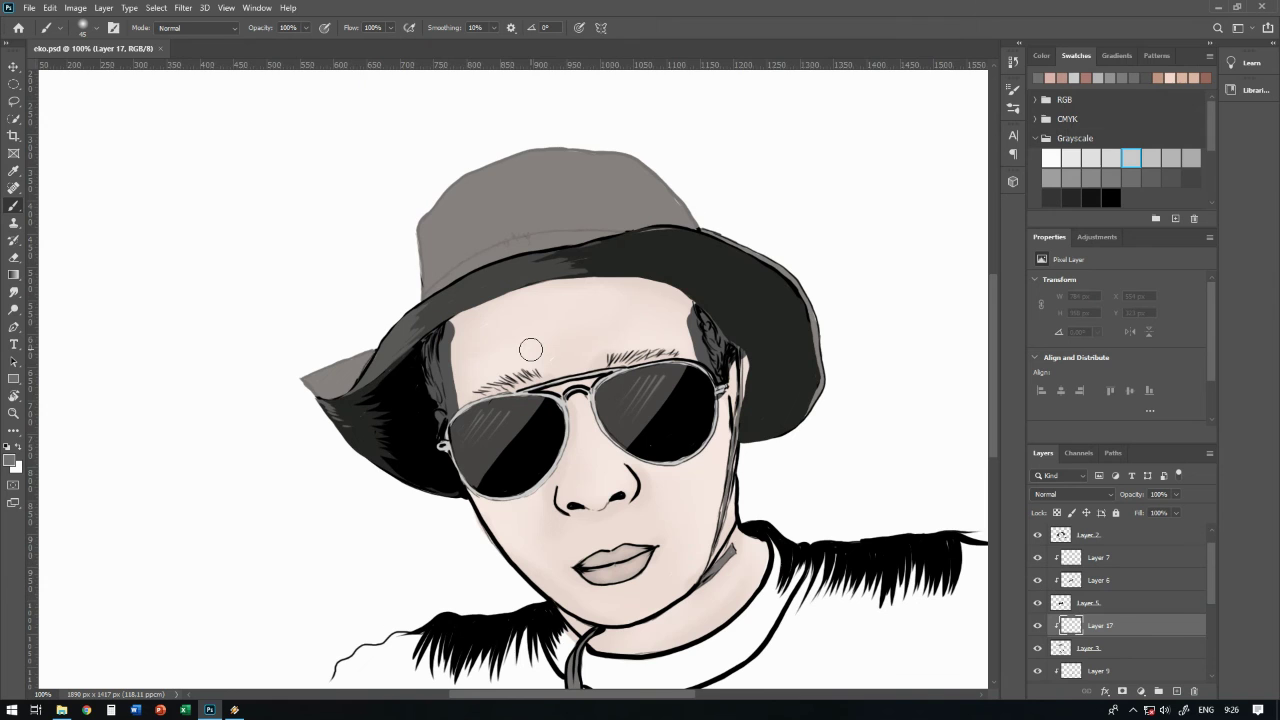
pyautogui.moveTo(479, 176)
pyautogui.mouseDown()
pyautogui.moveTo(514, 149)
pyautogui.moveTo(446, 194)
pyautogui.moveTo(421, 241)
pyautogui.mouseUp()
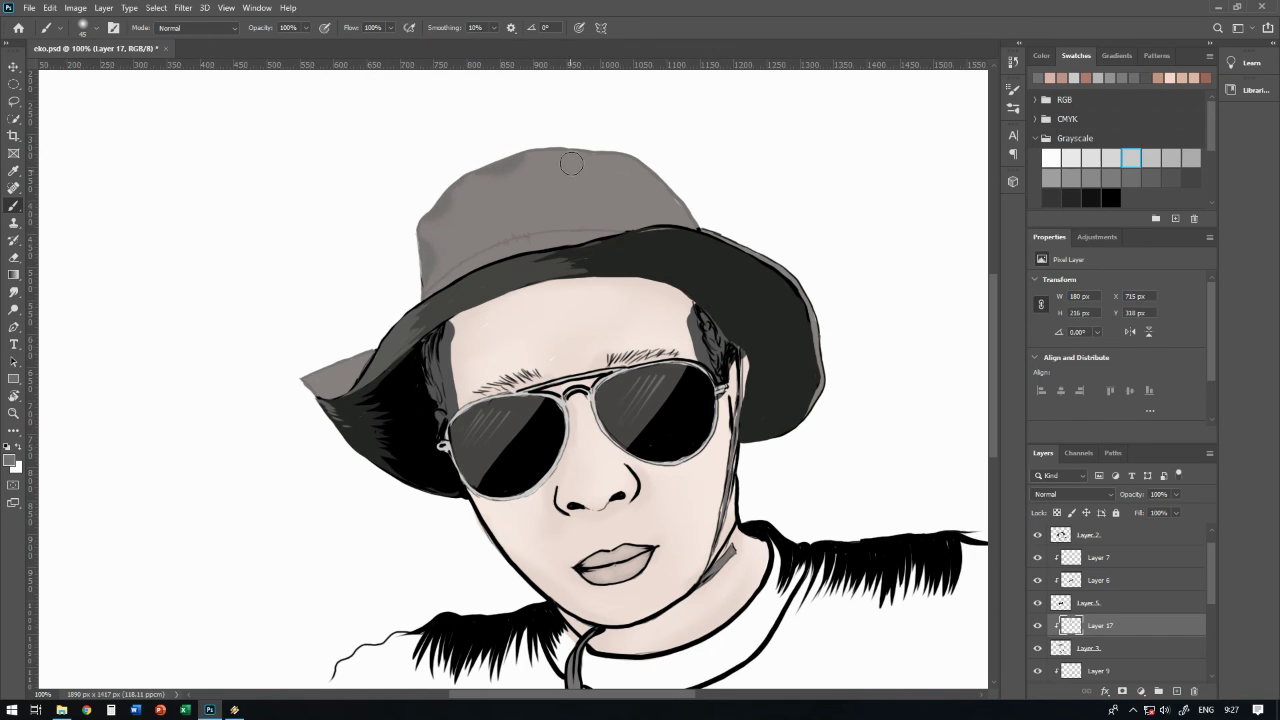
pyautogui.moveTo(620, 157); pyautogui.dragTo(680, 200)
pyautogui.moveTo(540, 175); pyautogui.dragTo(420, 285)
pyautogui.moveTo(473, 251); pyautogui.dragTo(592, 220)
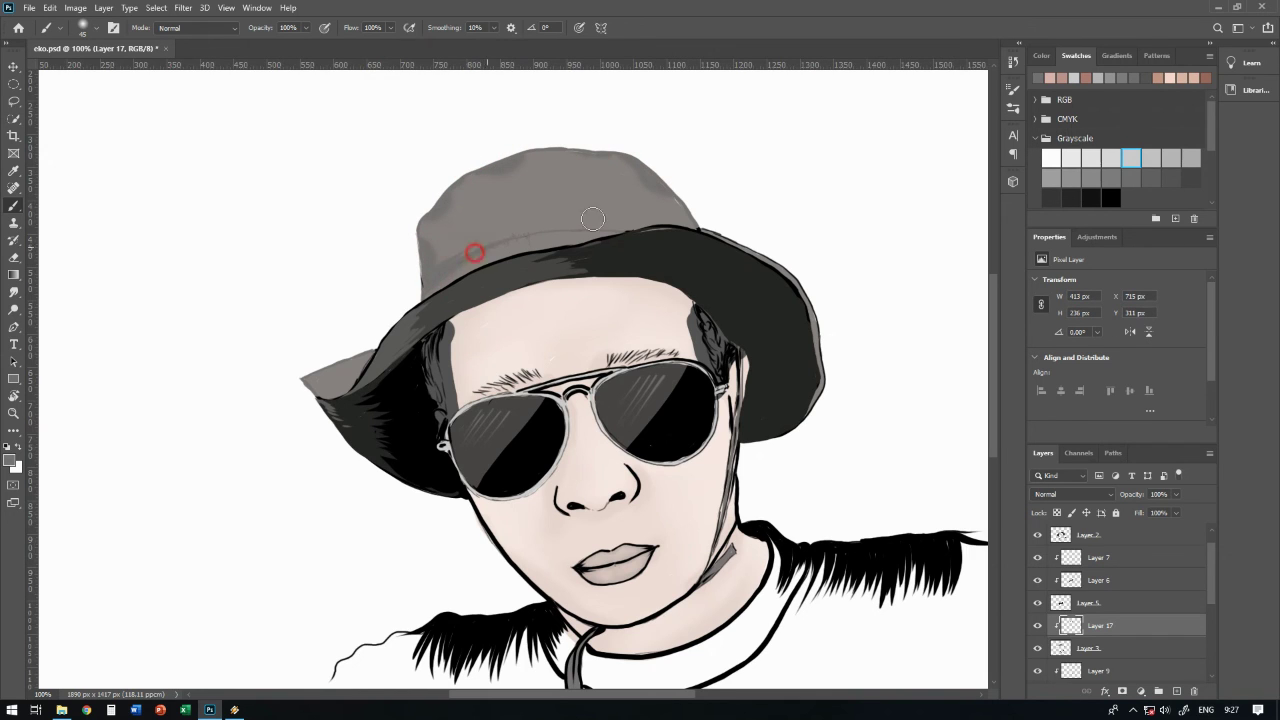
pyautogui.moveTo(442, 261); pyautogui.dragTo(416, 222)
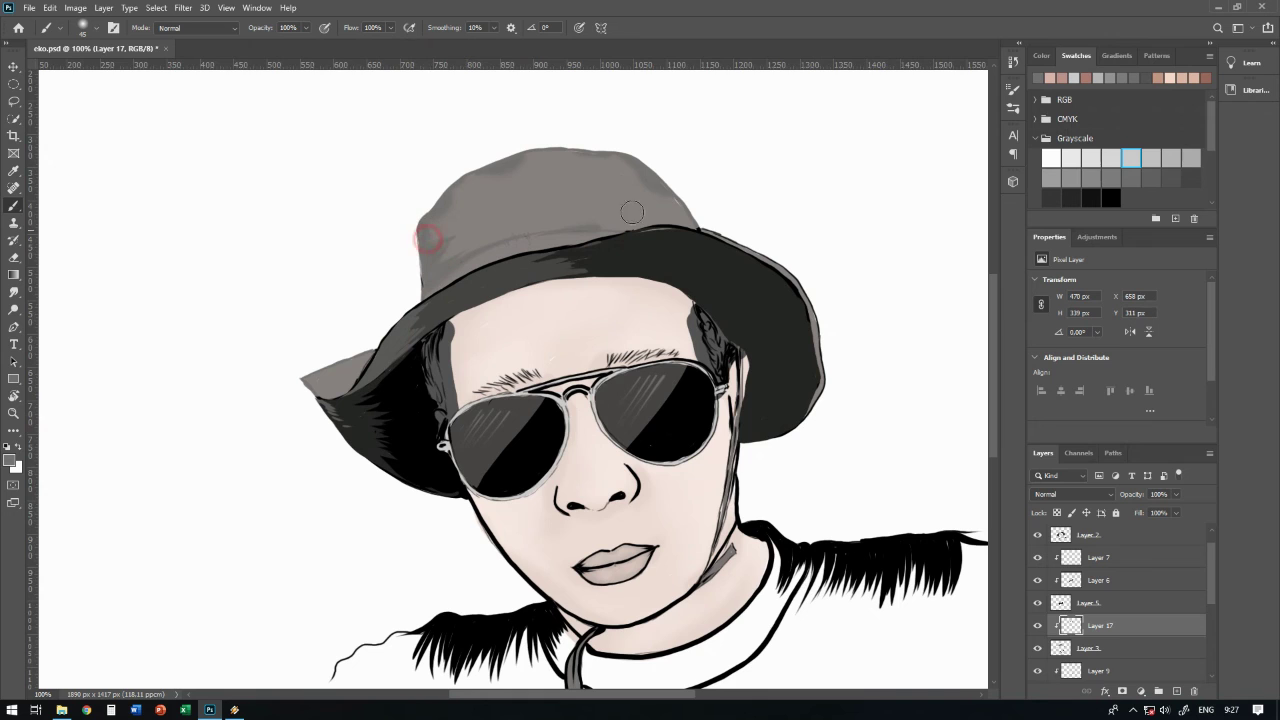
pyautogui.moveTo(561, 152); pyautogui.dragTo(575, 158)
# With new lighter greys, refine shading near the brim and dab the crown's right side and left brim
pyautogui.click(14, 461)
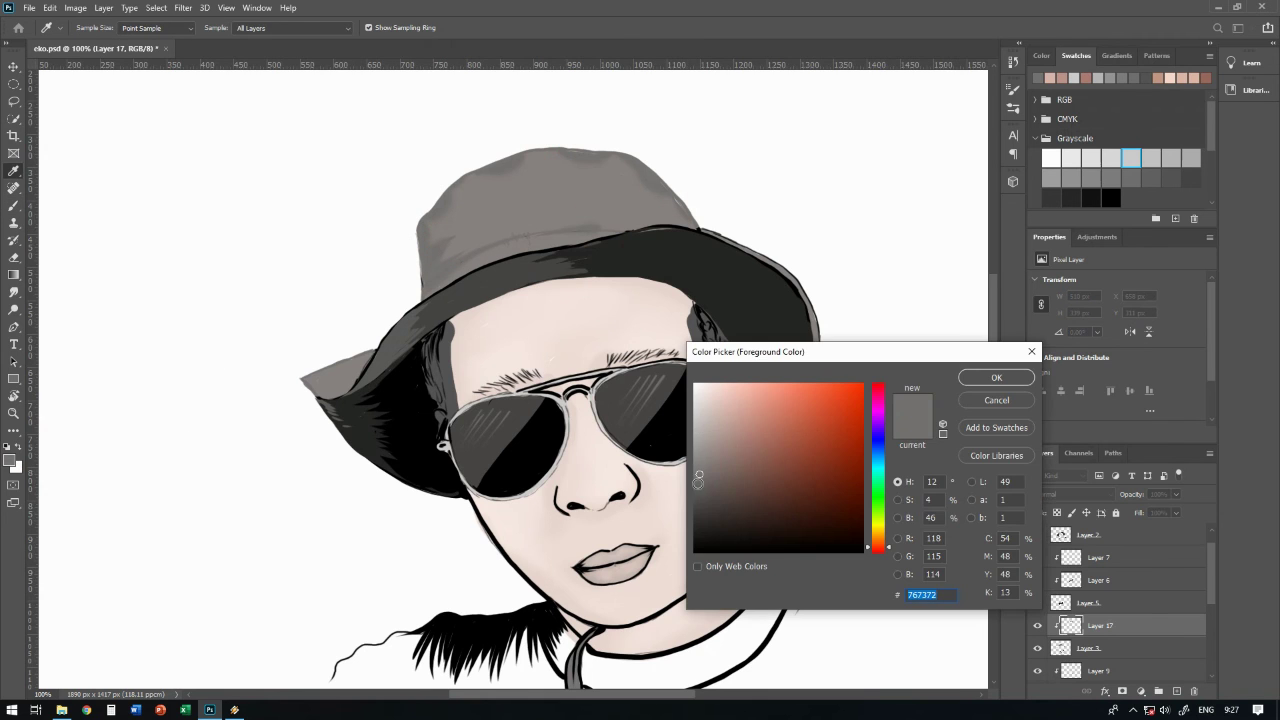
pyautogui.click(985, 376)
pyautogui.moveTo(423, 226); pyautogui.dragTo(428, 286)
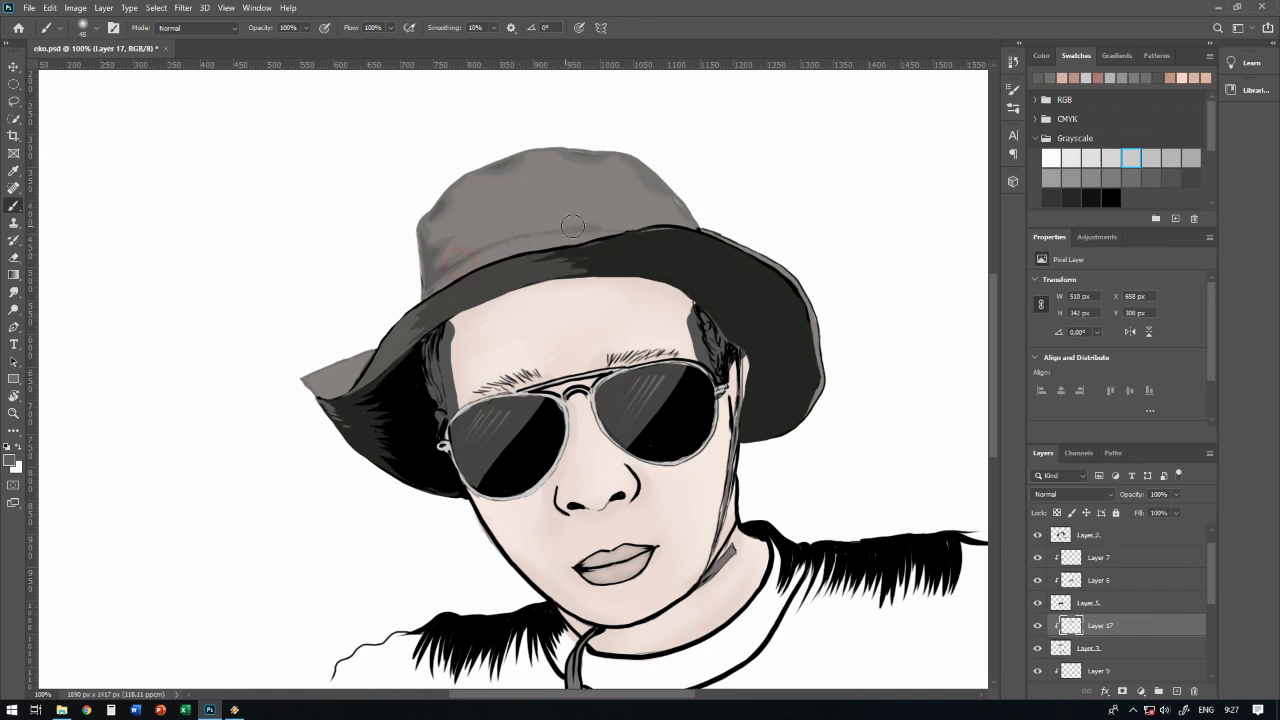
pyautogui.click(12, 461)
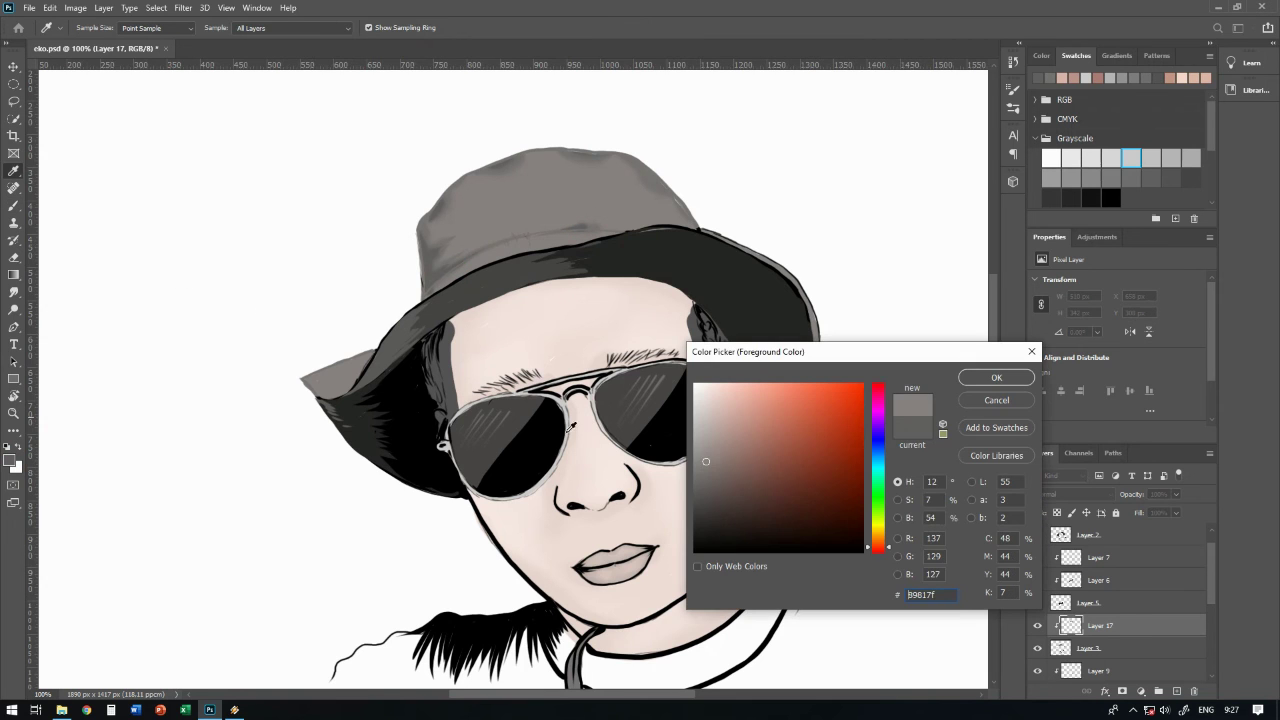
pyautogui.click(985, 376)
pyautogui.click(691, 214)
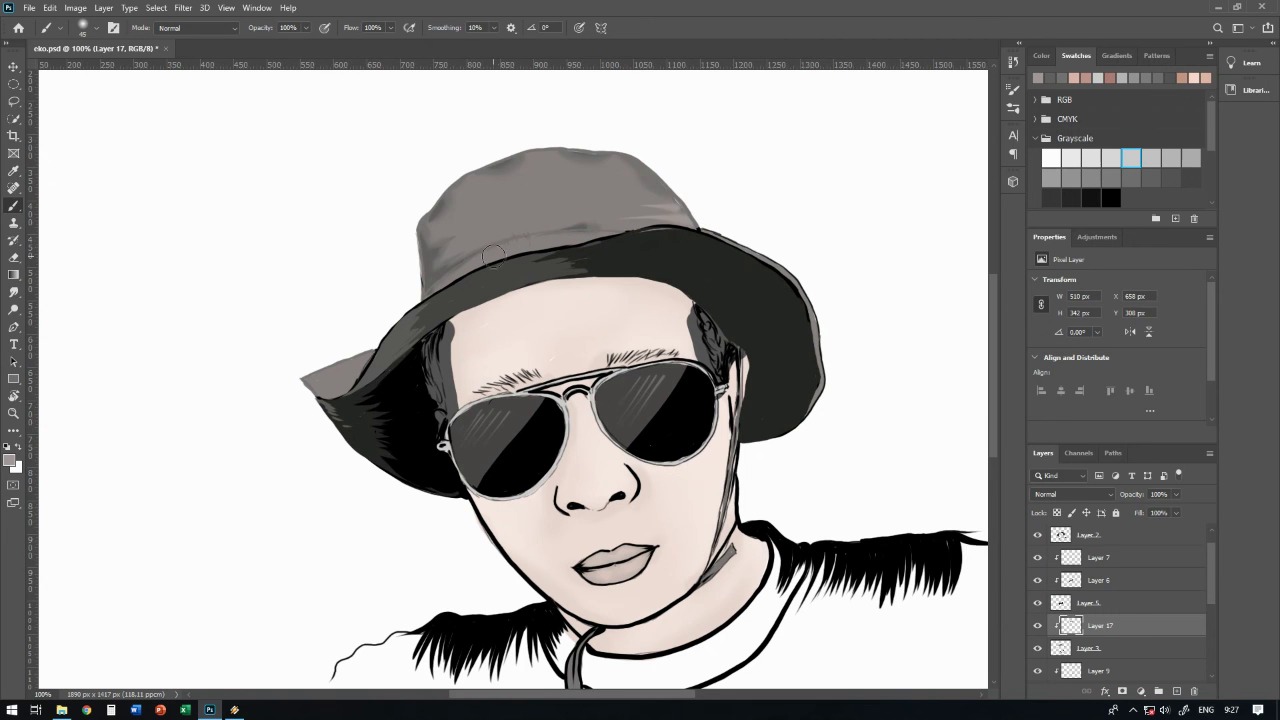
pyautogui.click(320, 375)
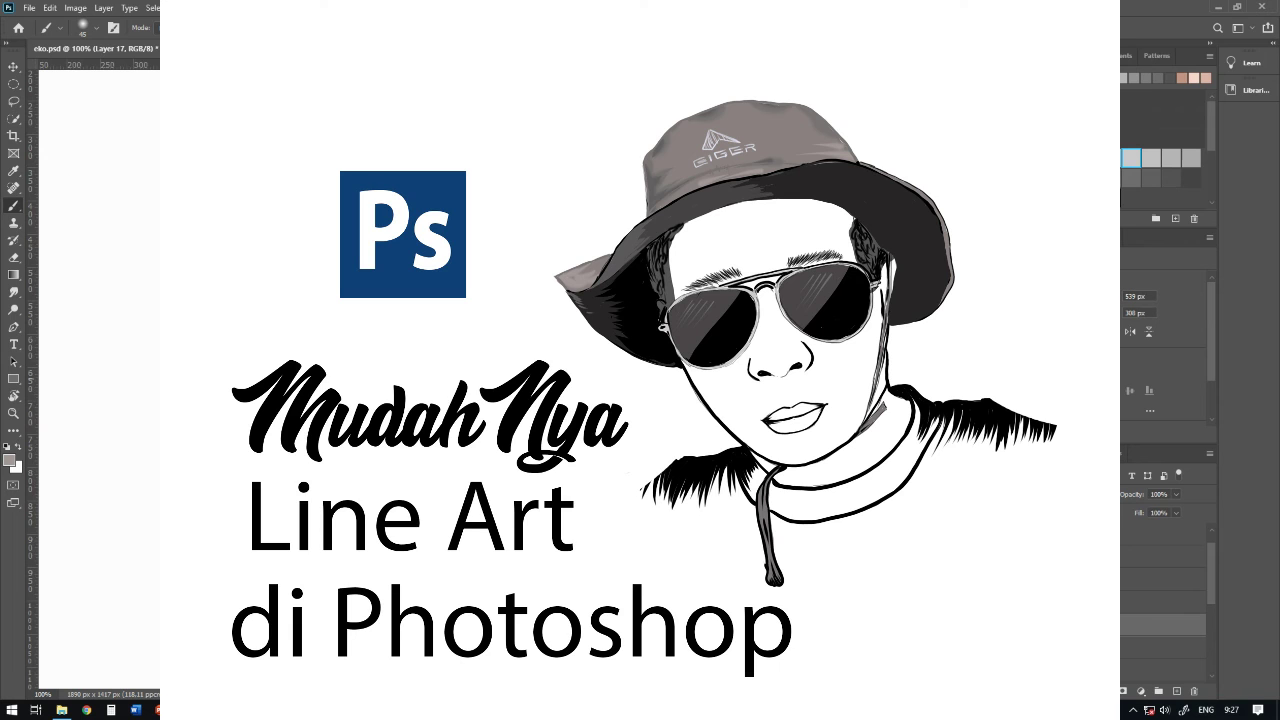